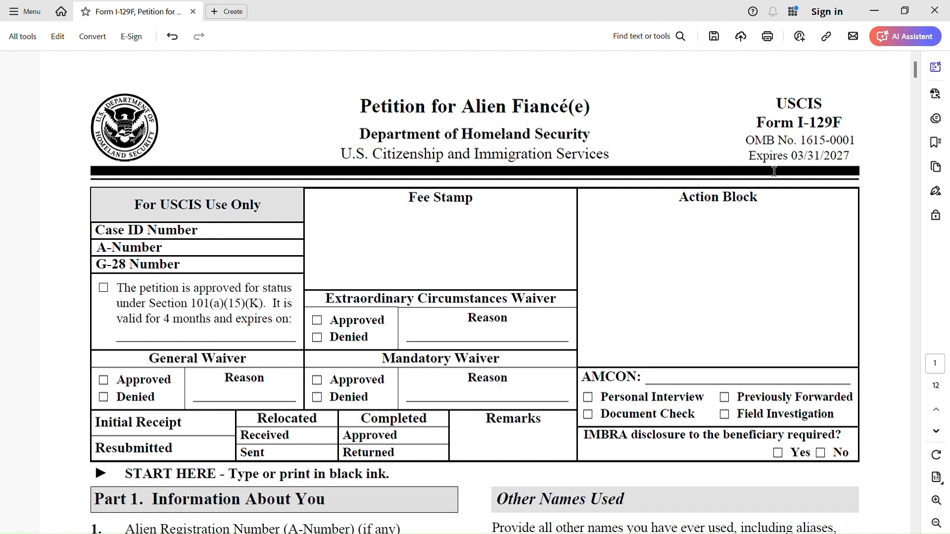
- Examine the first page of Form I-129F for its expiration date in the header and its edition date in the footer
{"action": "scroll", "coordinate": [352, 346], "scroll_direction": "down", "scroll_amount": 8}
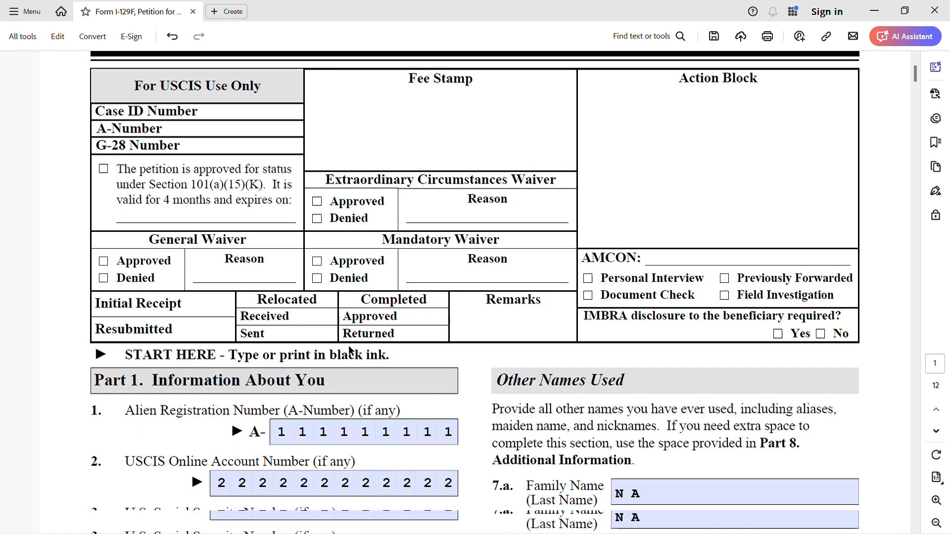
{"action": "scroll", "coordinate": [351, 350], "scroll_direction": "down", "scroll_amount": 5}
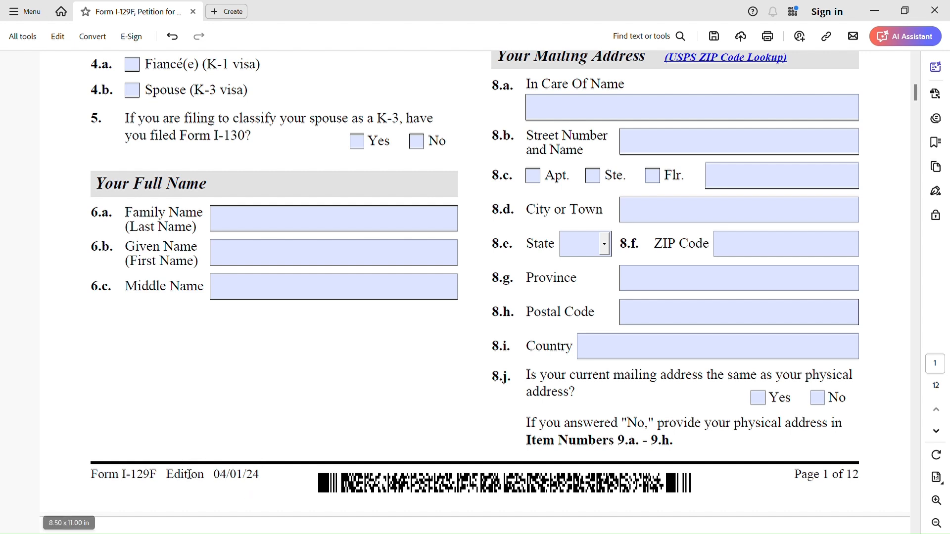
{"action": "scroll", "coordinate": [620, 380], "scroll_direction": "up", "scroll_amount": 2}
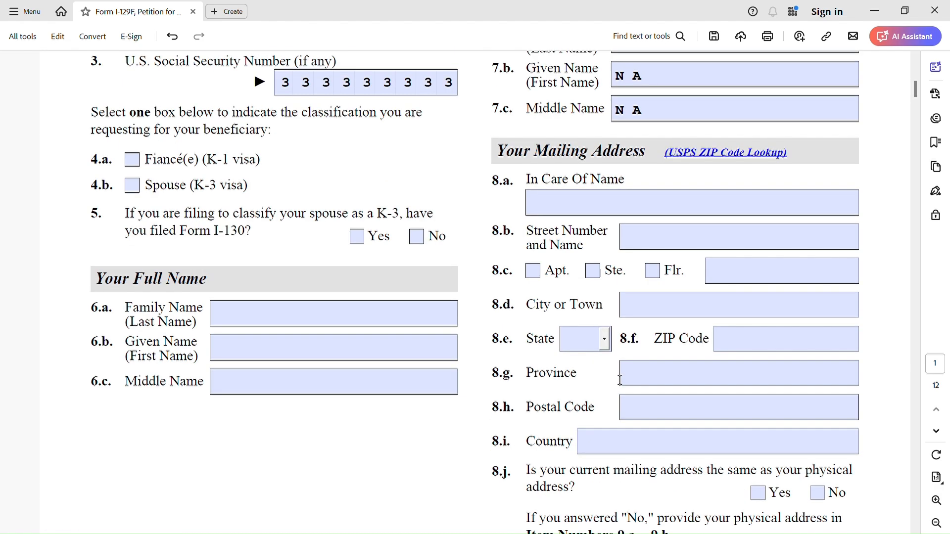
{"action": "scroll", "coordinate": [620, 380], "scroll_direction": "up", "scroll_amount": 12}
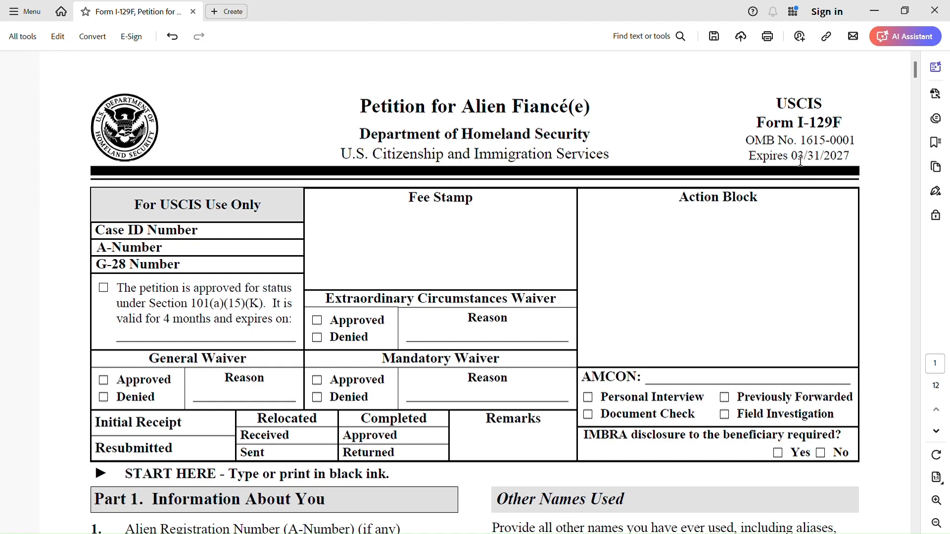
{"action": "scroll", "coordinate": [562, 347], "scroll_direction": "down", "scroll_amount": 12}
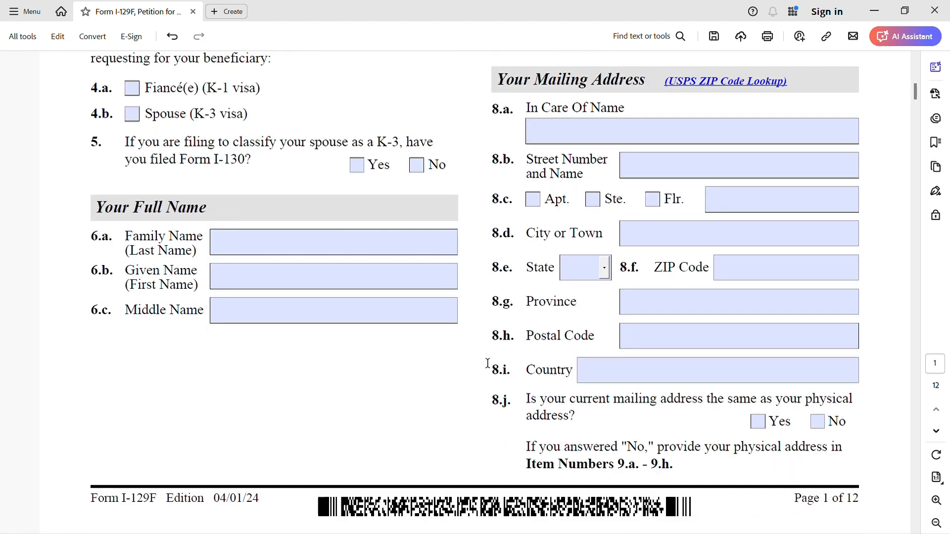
{"action": "scroll", "coordinate": [487, 364], "scroll_direction": "down", "scroll_amount": 3}
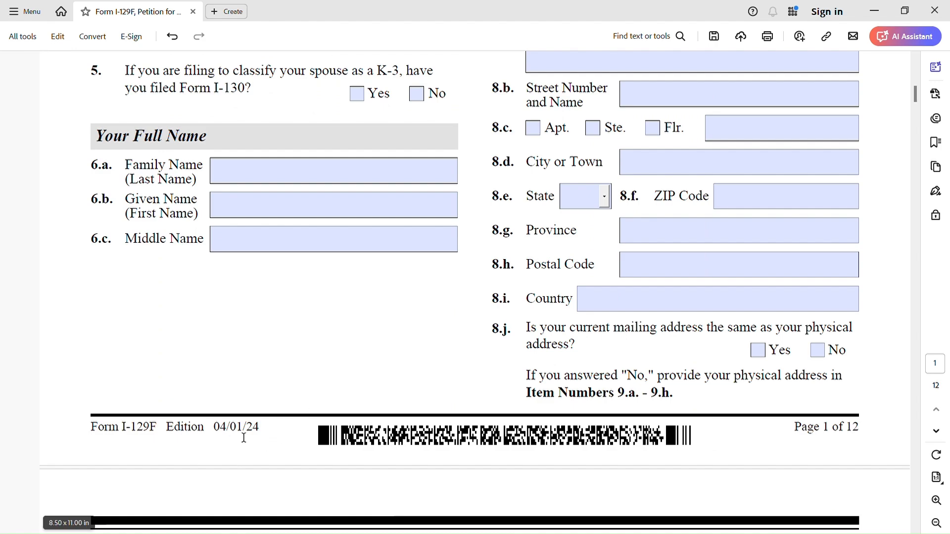
{"action": "scroll", "coordinate": [666, 329], "scroll_direction": "up", "scroll_amount": 15}
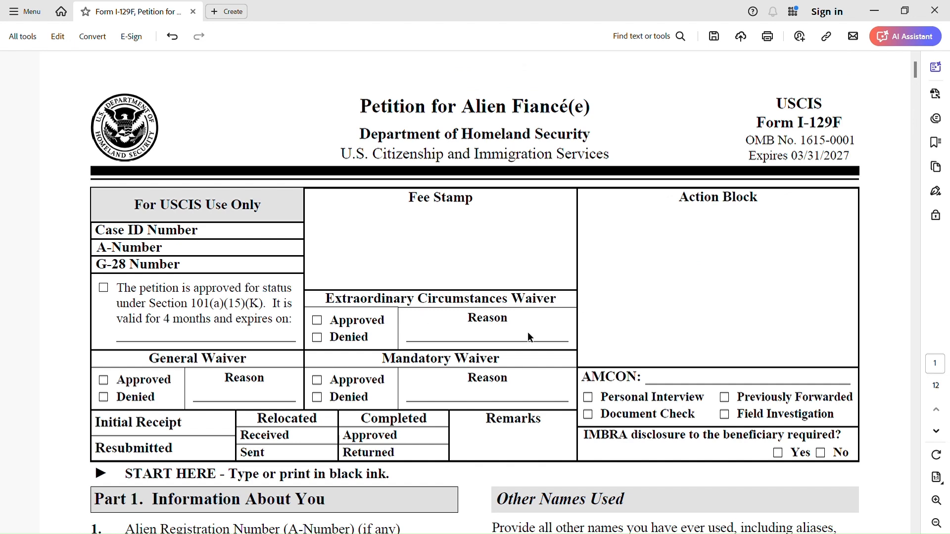
- Examine where the Alien Registration Number for Part 1 appears on the sample notice and naturalization certificate in Fianvee in Native Language.pdf
{"action": "scroll", "coordinate": [528, 334], "scroll_direction": "down", "scroll_amount": 1}
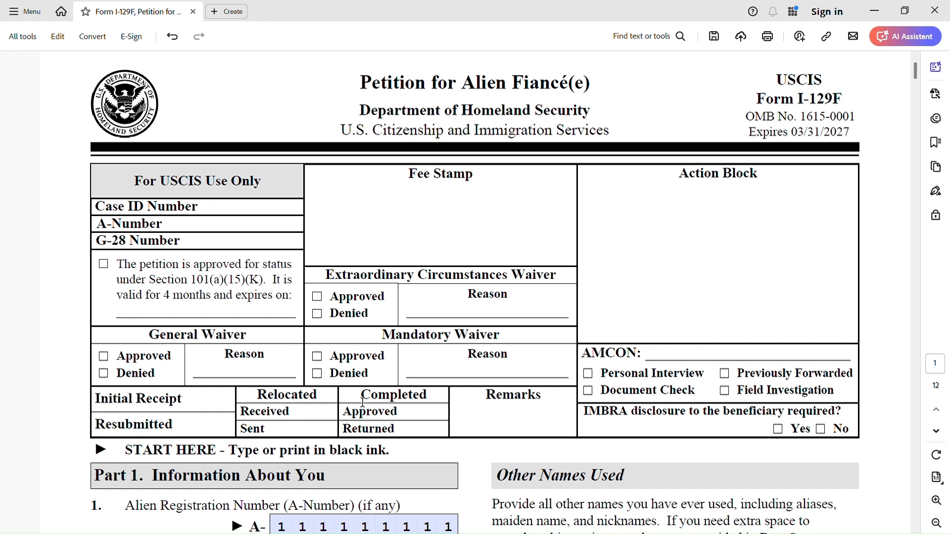
{"action": "scroll", "coordinate": [363, 402], "scroll_direction": "down", "scroll_amount": 1}
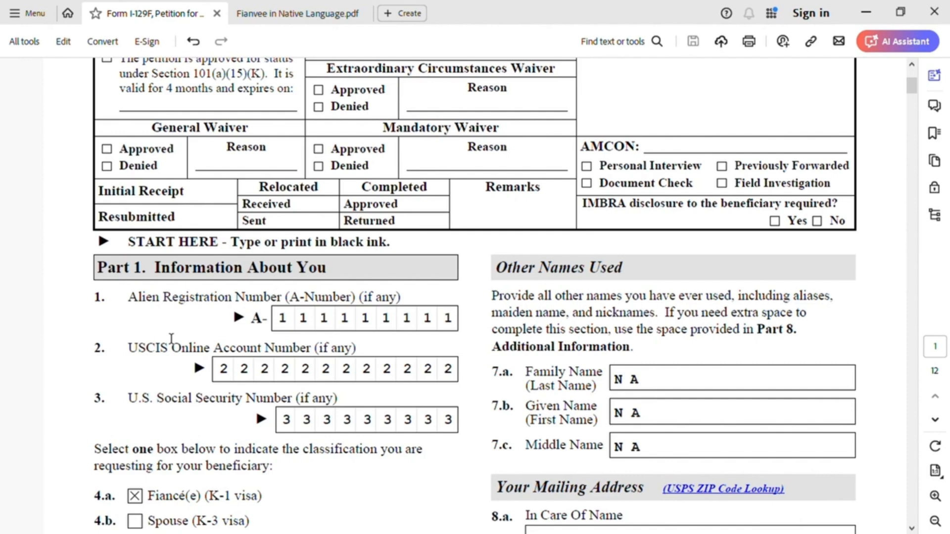
{"action": "left_click", "coordinate": [306, 12]}
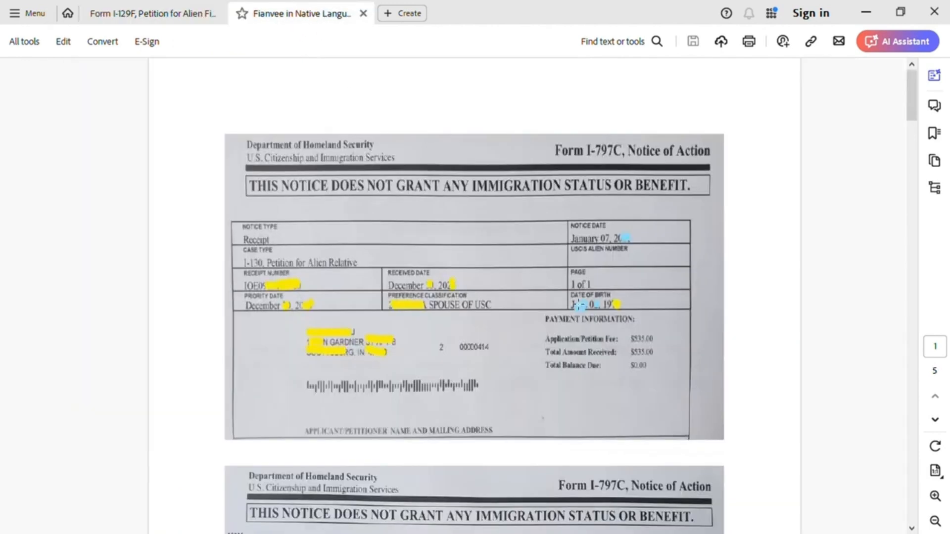
{"action": "scroll", "coordinate": [593, 306], "scroll_direction": "down", "scroll_amount": 3}
{"action": "scroll", "coordinate": [592, 306], "scroll_direction": "down", "scroll_amount": 15}
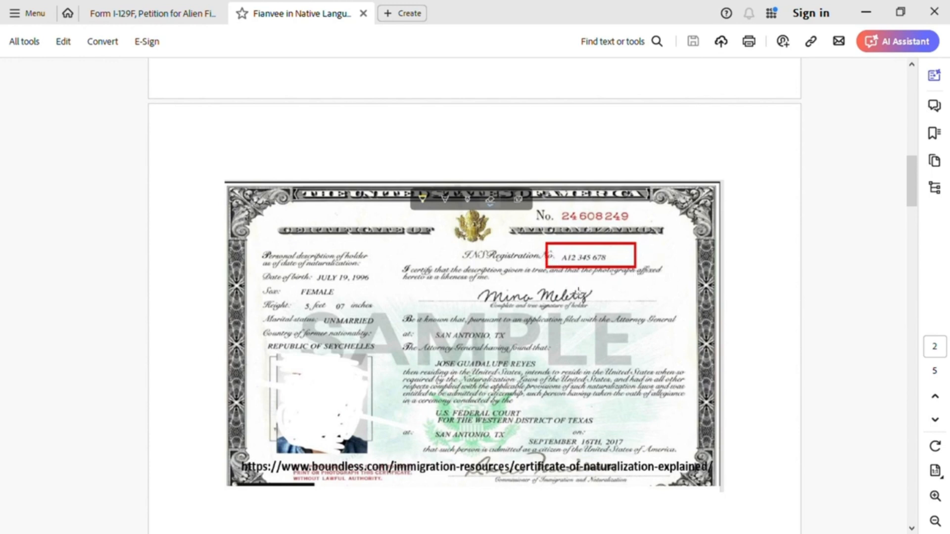
{"action": "left_click", "coordinate": [141, 13]}
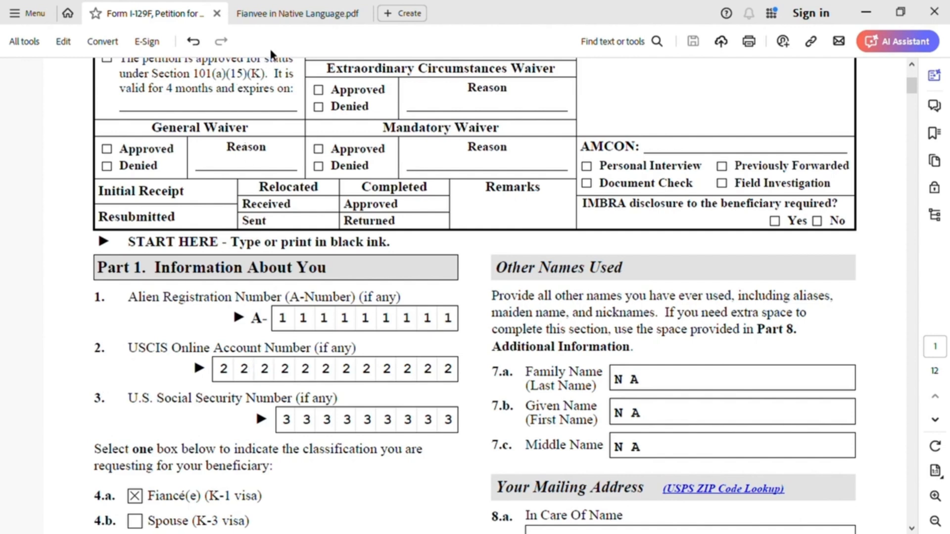
- Check the sample I-797C account access notice for the USCIS Online Account Number, then return to Form I-129F
{"action": "left_click", "coordinate": [319, 15]}
{"action": "scroll", "coordinate": [544, 278], "scroll_direction": "up", "scroll_amount": 10}
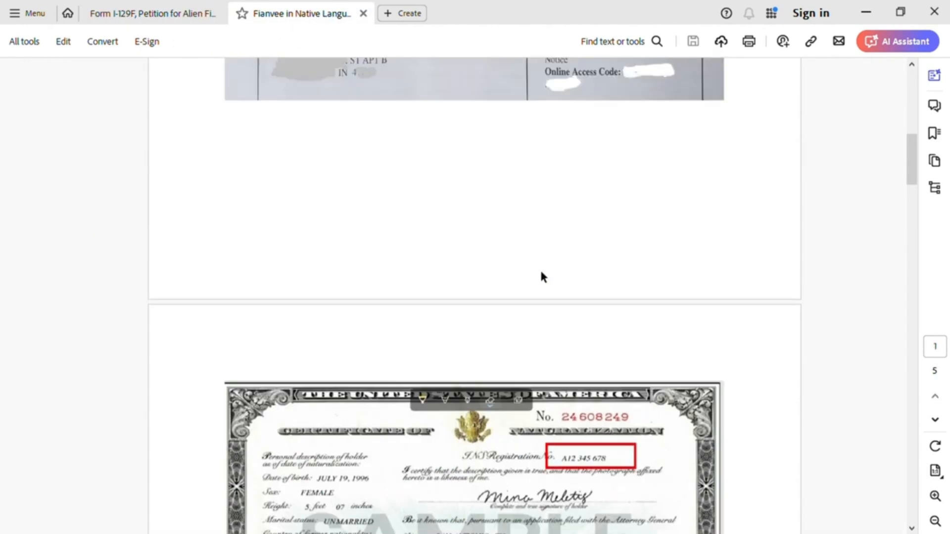
{"action": "scroll", "coordinate": [547, 276], "scroll_direction": "up", "scroll_amount": 1}
{"action": "scroll", "coordinate": [547, 276], "scroll_direction": "down", "scroll_amount": 1}
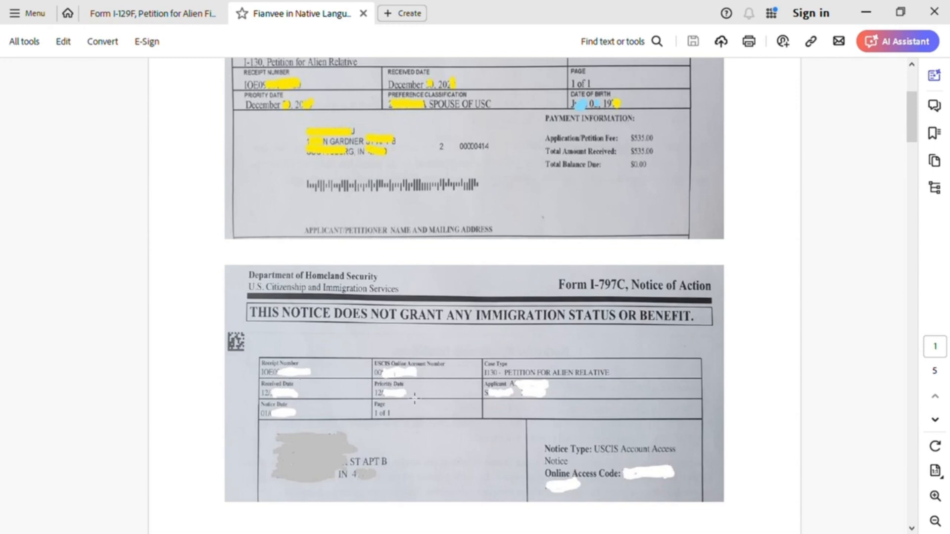
{"action": "left_click", "coordinate": [134, 16]}
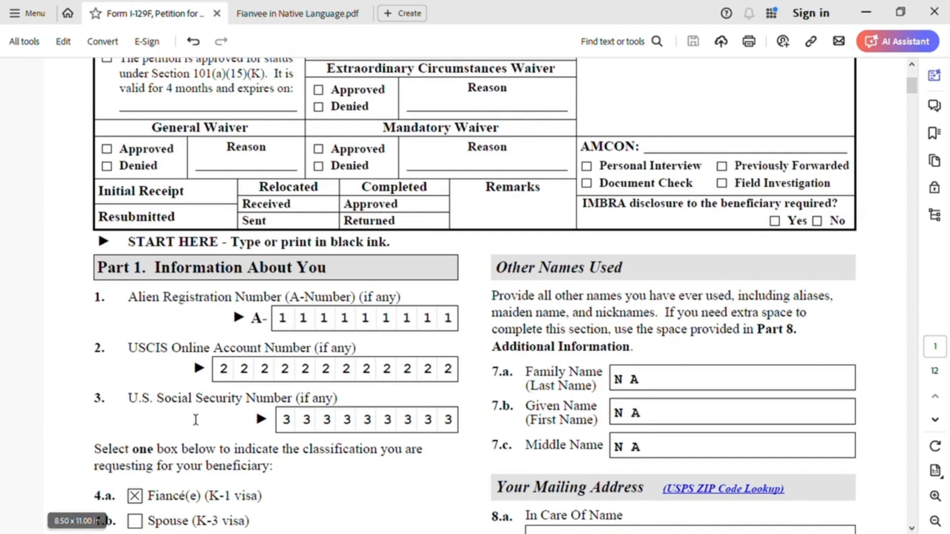
- Review Part 1 items 3 to 6, covering the Social Security number, visa classification, Form I-130 question and full name
{"action": "scroll", "coordinate": [197, 420], "scroll_direction": "down", "scroll_amount": 3}
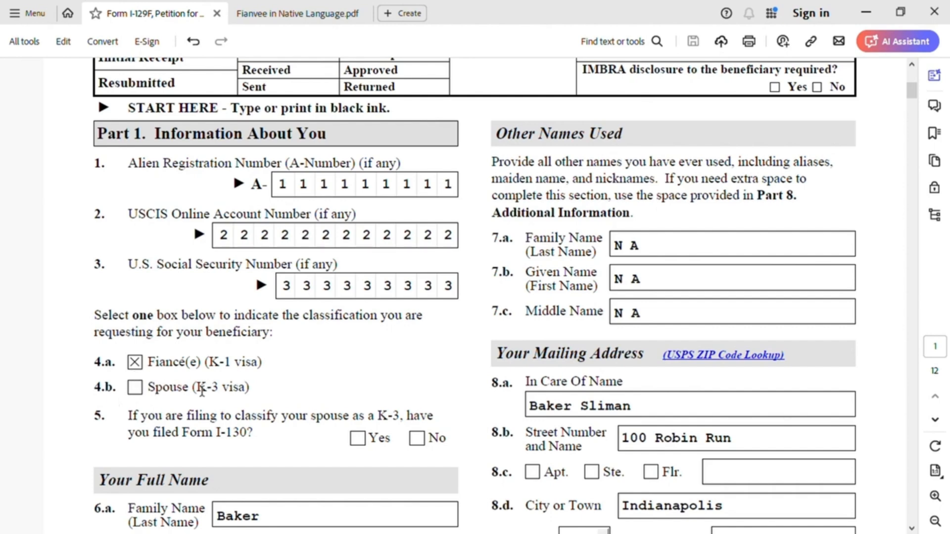
{"action": "scroll", "coordinate": [178, 420], "scroll_direction": "down", "scroll_amount": 1}
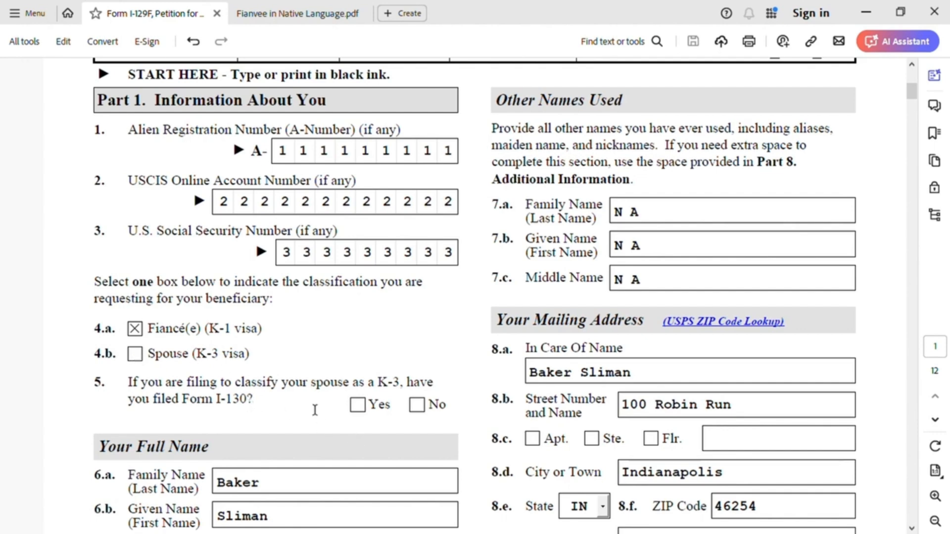
{"action": "scroll", "coordinate": [314, 410], "scroll_direction": "down", "scroll_amount": 2}
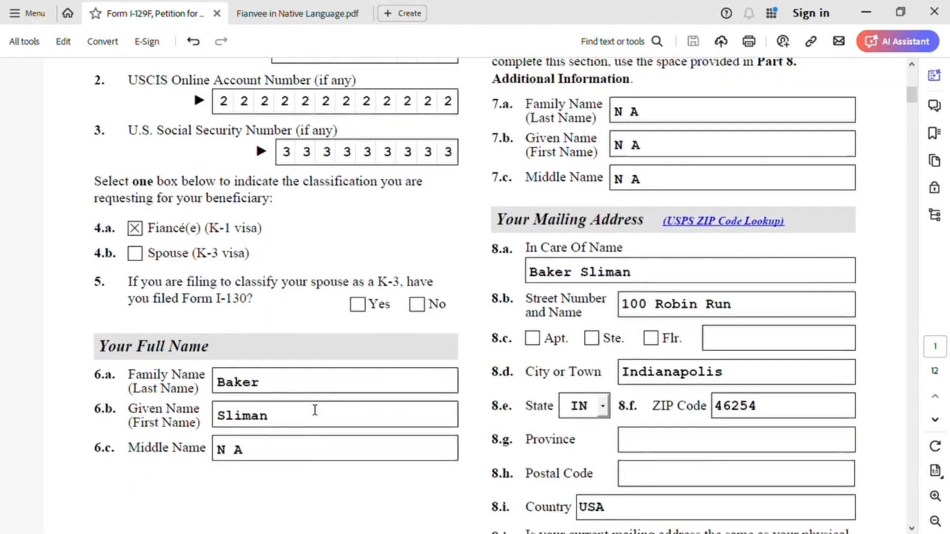
{"action": "scroll", "coordinate": [314, 409], "scroll_direction": "down", "scroll_amount": 2}
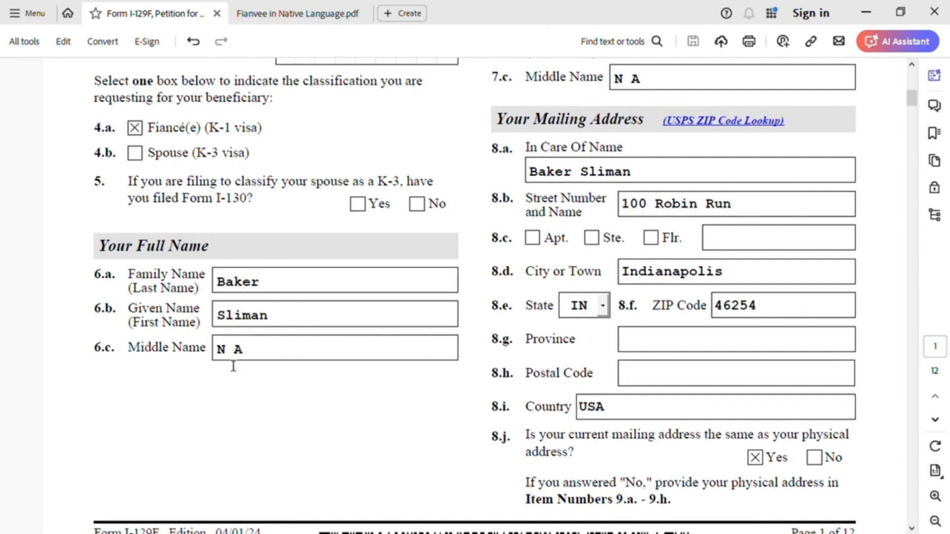
- Review the Other Names Used and Your Mailing Address sections, items 7.a to 8.j
{"action": "scroll", "coordinate": [557, 383], "scroll_direction": "up", "scroll_amount": 8}
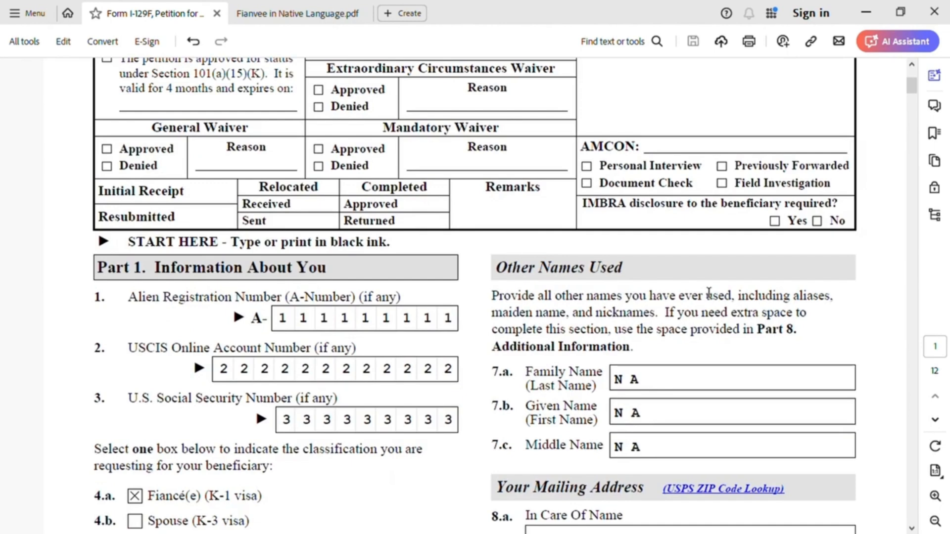
{"action": "scroll", "coordinate": [708, 292], "scroll_direction": "down", "scroll_amount": 1}
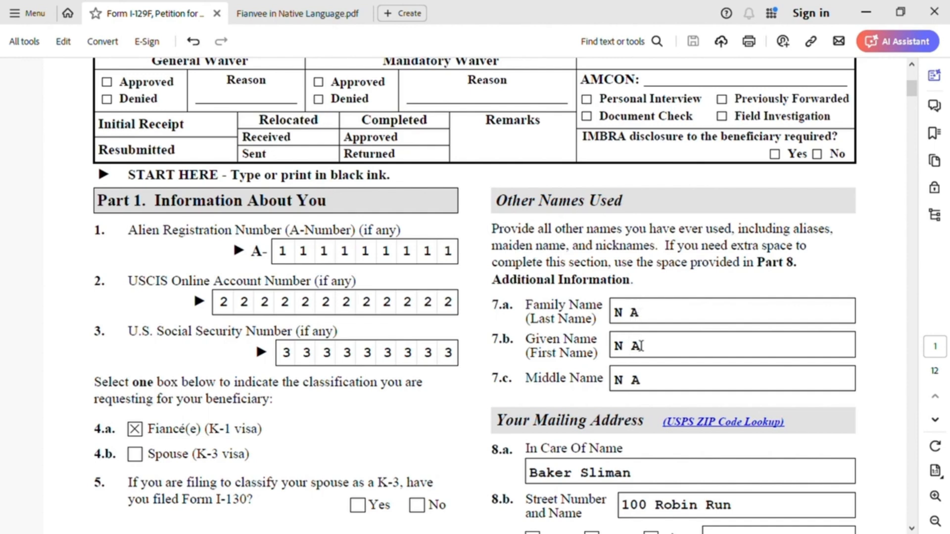
{"action": "scroll", "coordinate": [639, 391], "scroll_direction": "down", "scroll_amount": 5}
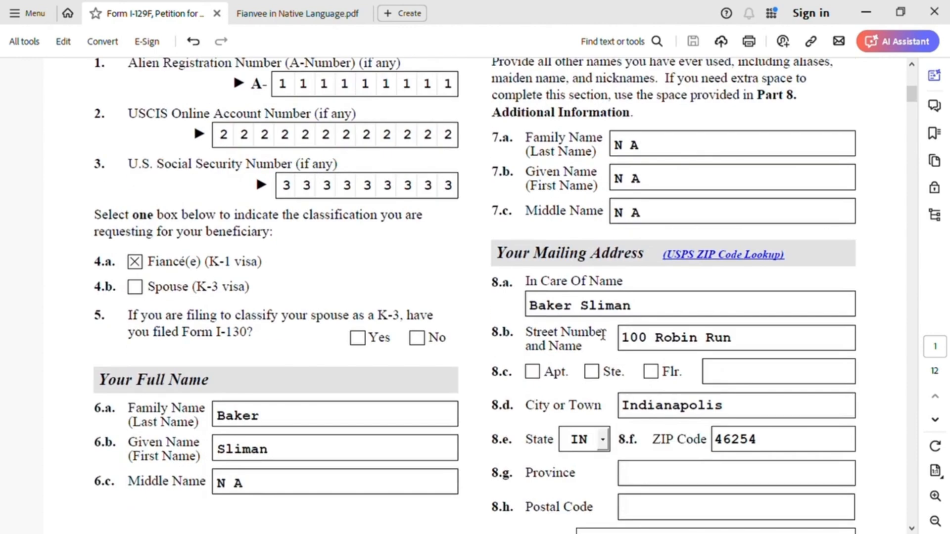
{"action": "scroll", "coordinate": [536, 291], "scroll_direction": "down", "scroll_amount": 1}
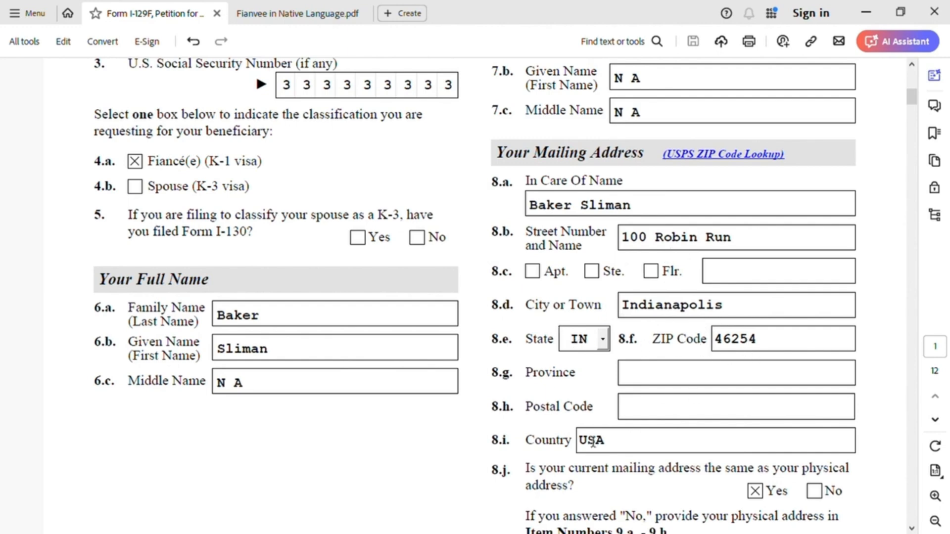
{"action": "scroll", "coordinate": [597, 448], "scroll_direction": "down", "scroll_amount": 3}
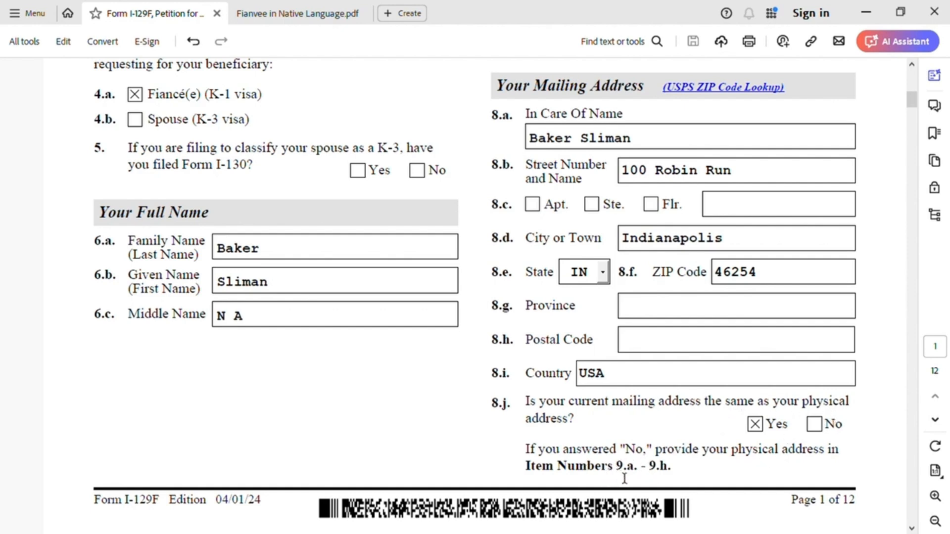
- Examine the Your Address History section on page 2, comparing Physical Addresses 1 and 2 with the mailing address on page 1
{"action": "scroll", "coordinate": [729, 440], "scroll_direction": "down", "scroll_amount": 2}
{"action": "scroll", "coordinate": [730, 440], "scroll_direction": "down", "scroll_amount": 8}
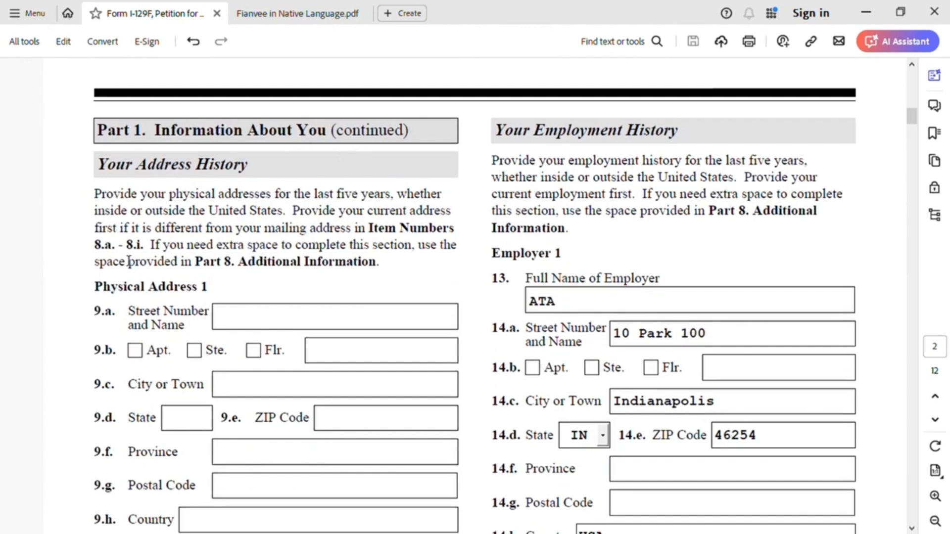
{"action": "scroll", "coordinate": [143, 259], "scroll_direction": "down", "scroll_amount": 1}
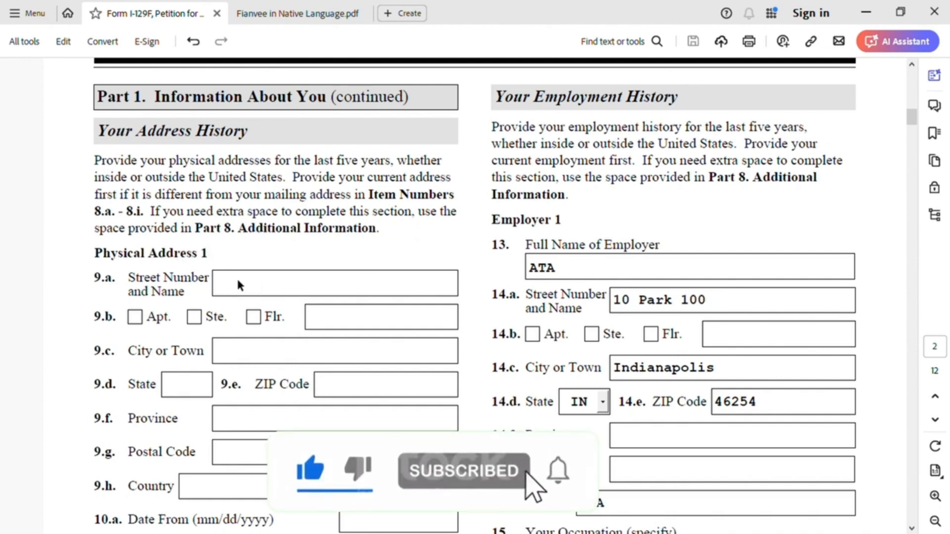
{"action": "scroll", "coordinate": [365, 308], "scroll_direction": "down", "scroll_amount": 3}
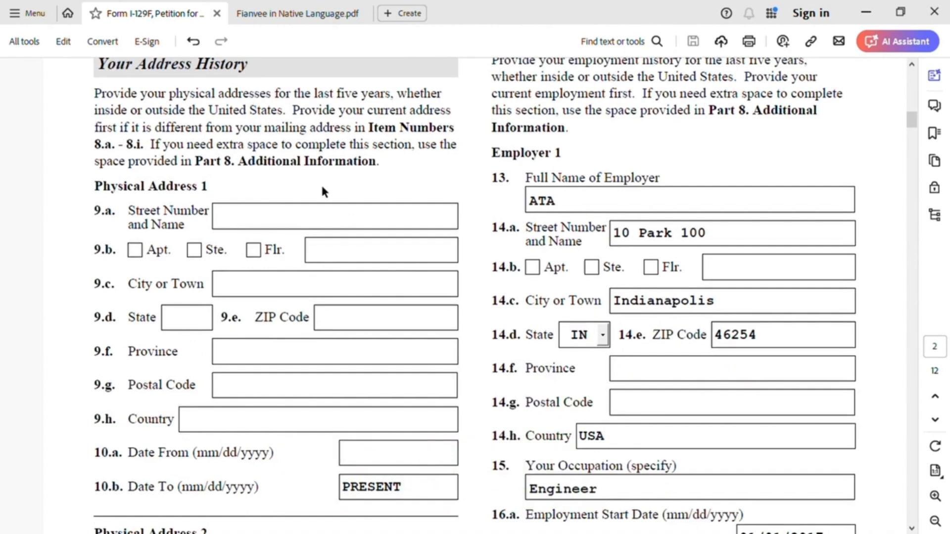
{"action": "scroll", "coordinate": [327, 198], "scroll_direction": "down", "scroll_amount": 12}
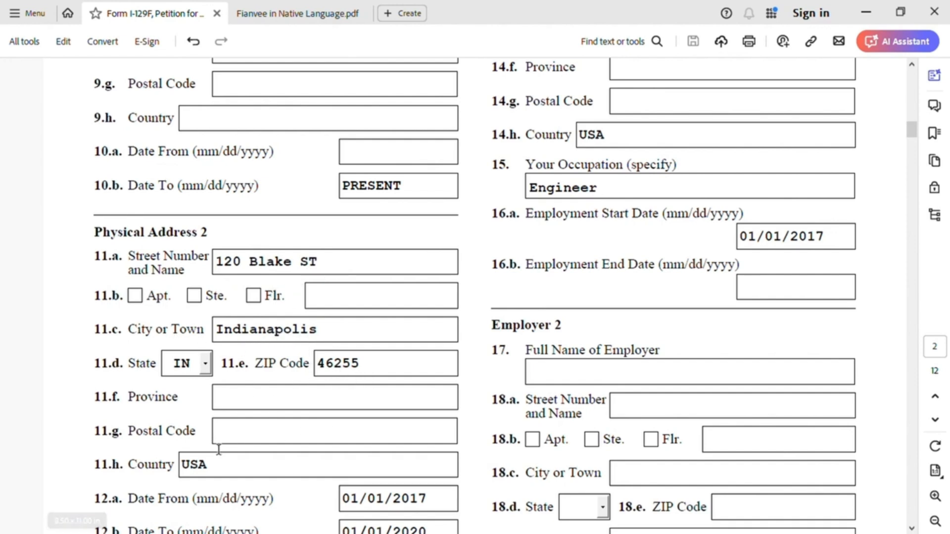
{"action": "scroll", "coordinate": [384, 438], "scroll_direction": "down", "scroll_amount": 1}
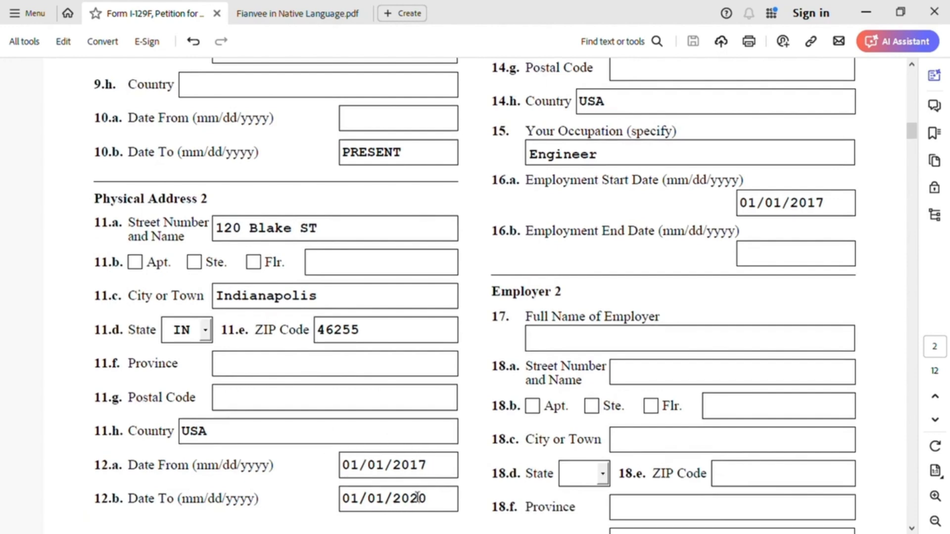
{"action": "scroll", "coordinate": [386, 479], "scroll_direction": "up", "scroll_amount": 10}
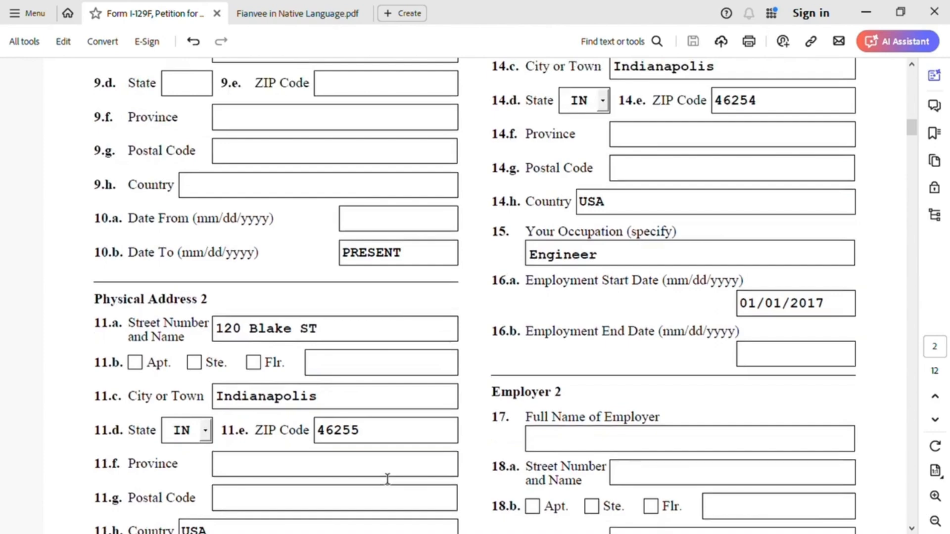
{"action": "scroll", "coordinate": [328, 354], "scroll_direction": "up", "scroll_amount": 15}
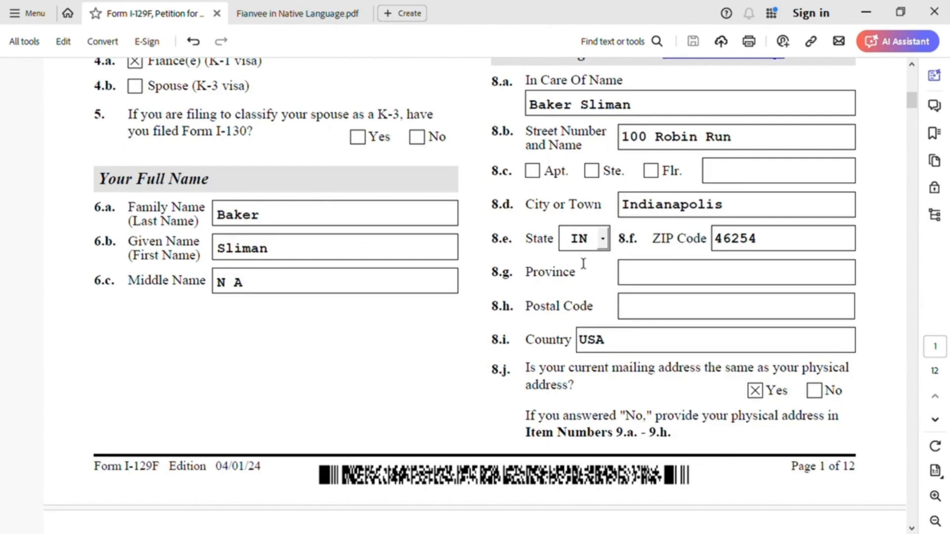
{"action": "scroll", "coordinate": [584, 264], "scroll_direction": "down", "scroll_amount": 15}
{"action": "scroll", "coordinate": [426, 336], "scroll_direction": "down", "scroll_amount": 5}
- Review the Employer 1 entries under Your Employment History, from employer name and address to occupation and employment dates
{"action": "scroll", "coordinate": [426, 335], "scroll_direction": "up", "scroll_amount": 9}
{"action": "scroll", "coordinate": [430, 341], "scroll_direction": "up", "scroll_amount": 4}
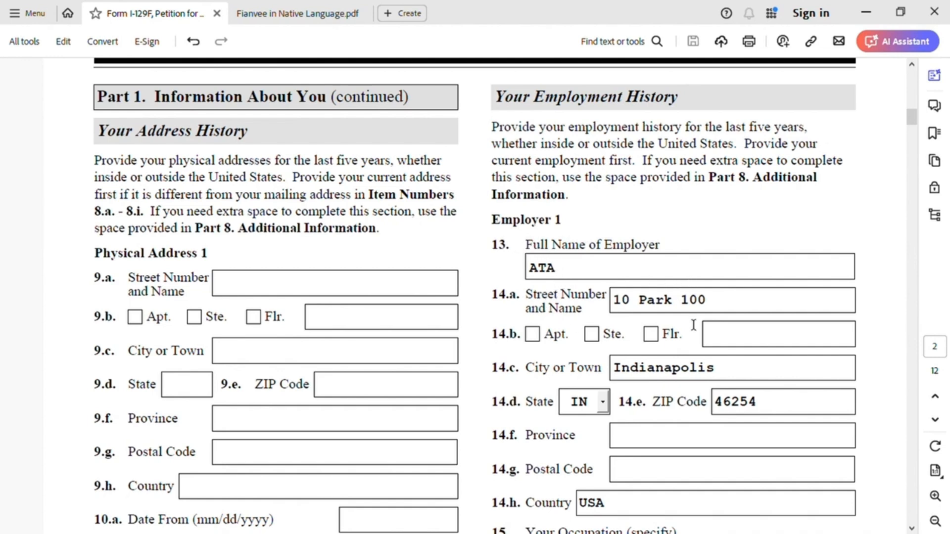
{"action": "scroll", "coordinate": [707, 325], "scroll_direction": "down", "scroll_amount": 2}
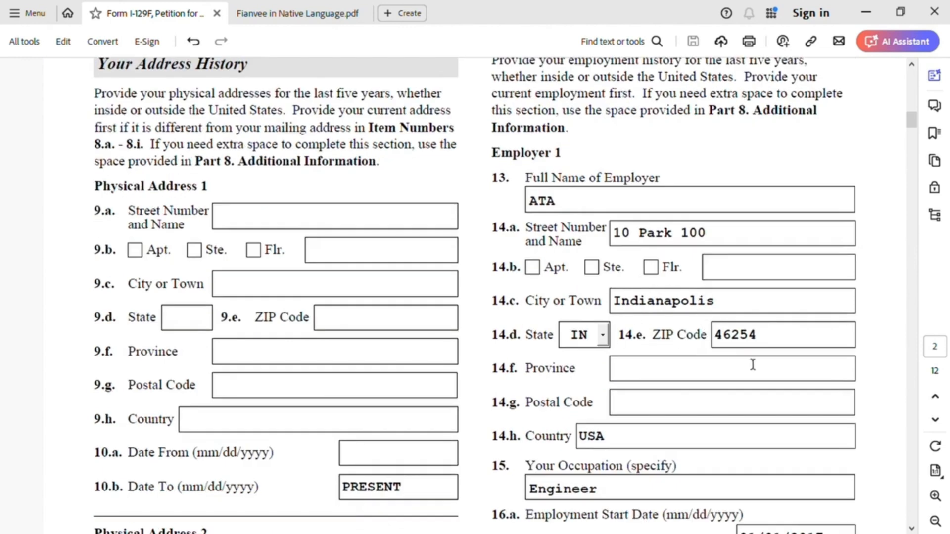
{"action": "scroll", "coordinate": [752, 364], "scroll_direction": "down", "scroll_amount": 3}
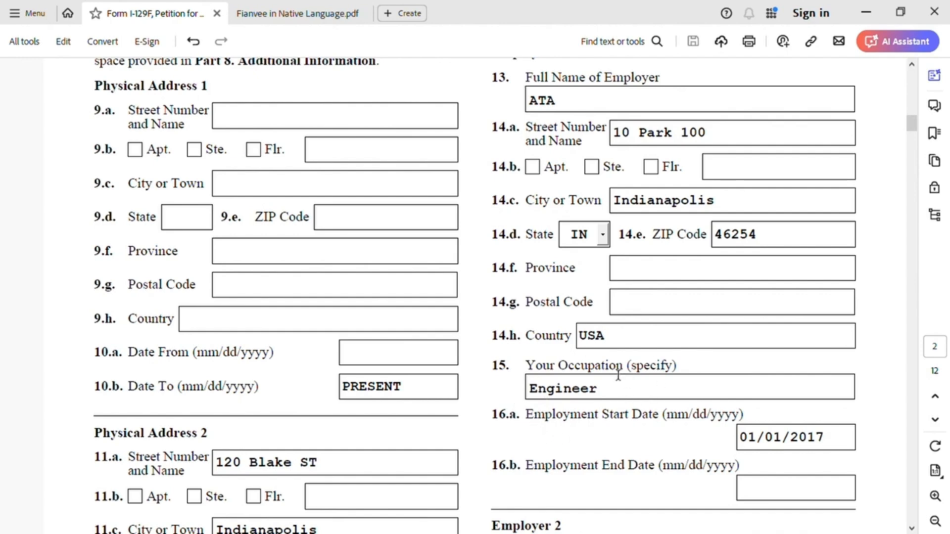
{"action": "scroll", "coordinate": [618, 376], "scroll_direction": "down", "scroll_amount": 5}
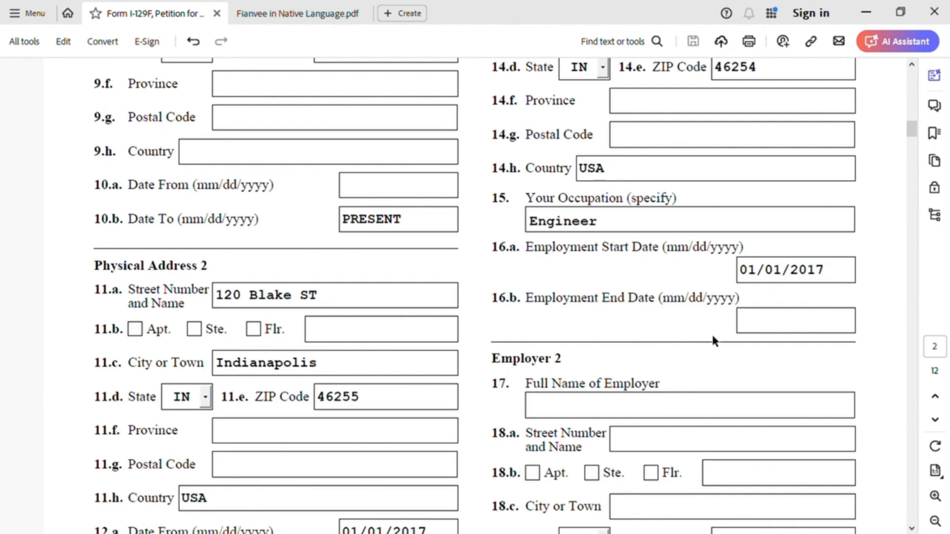
- Review the Employer 2 fields on page 2 and the Other Information items 21 to 26 on page 3
{"action": "scroll", "coordinate": [713, 336], "scroll_direction": "down", "scroll_amount": 2}
{"action": "scroll", "coordinate": [715, 340], "scroll_direction": "down", "scroll_amount": 20}
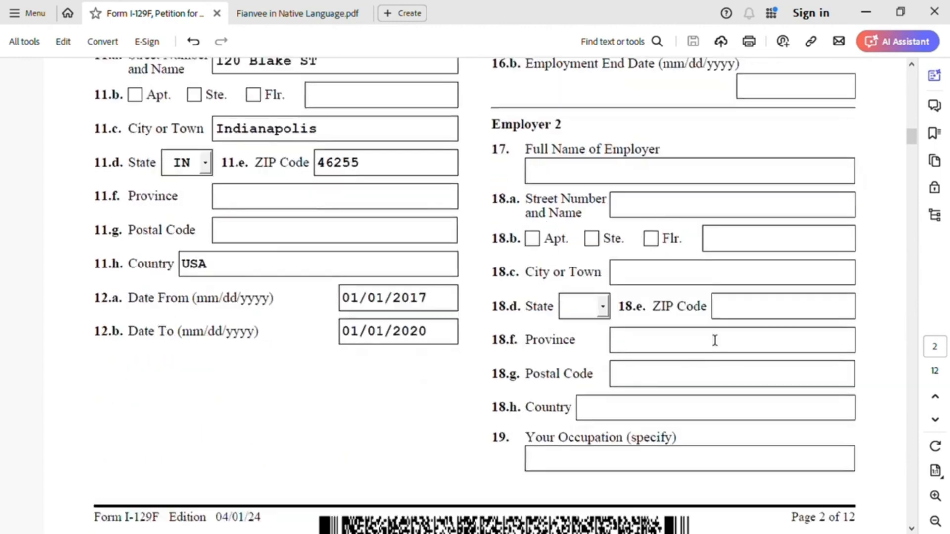
{"action": "scroll", "coordinate": [715, 340], "scroll_direction": "down", "scroll_amount": 2}
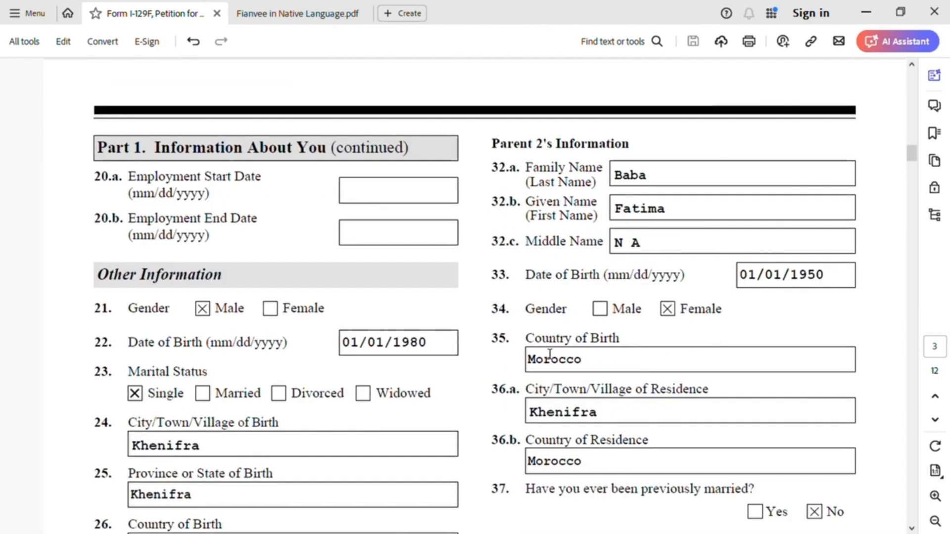
{"action": "scroll", "coordinate": [235, 202], "scroll_direction": "down", "scroll_amount": 2}
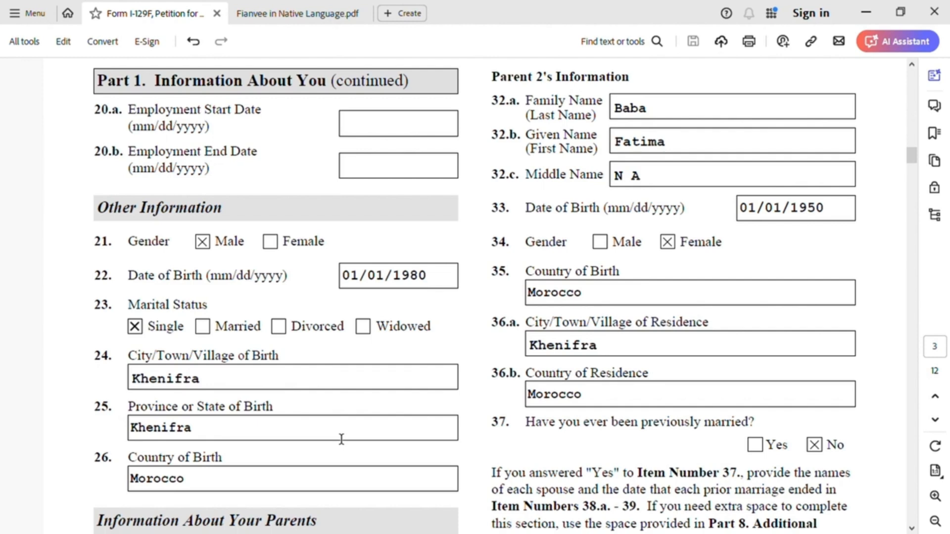
- Review the Information About Your Parents entries for Parent 1 and Parent 2, items 27.a to 36.b
{"action": "scroll", "coordinate": [342, 439], "scroll_direction": "down", "scroll_amount": 8}
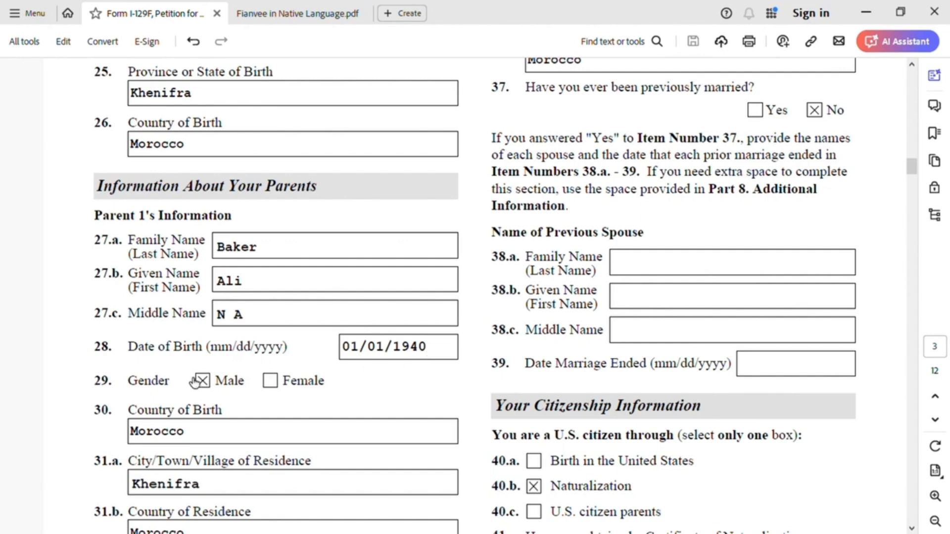
{"action": "scroll", "coordinate": [182, 415], "scroll_direction": "down", "scroll_amount": 2}
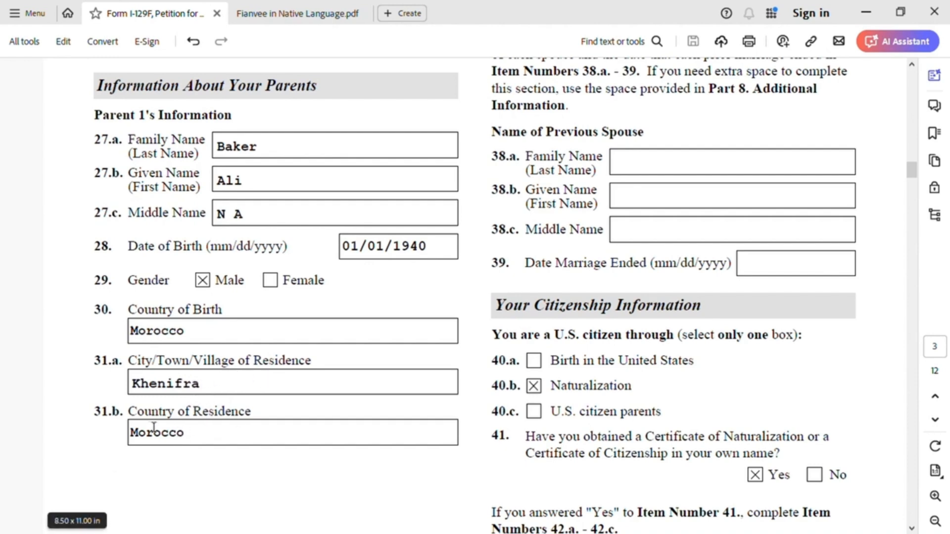
{"action": "scroll", "coordinate": [486, 384], "scroll_direction": "up", "scroll_amount": 5}
{"action": "scroll", "coordinate": [487, 386], "scroll_direction": "up", "scroll_amount": 6}
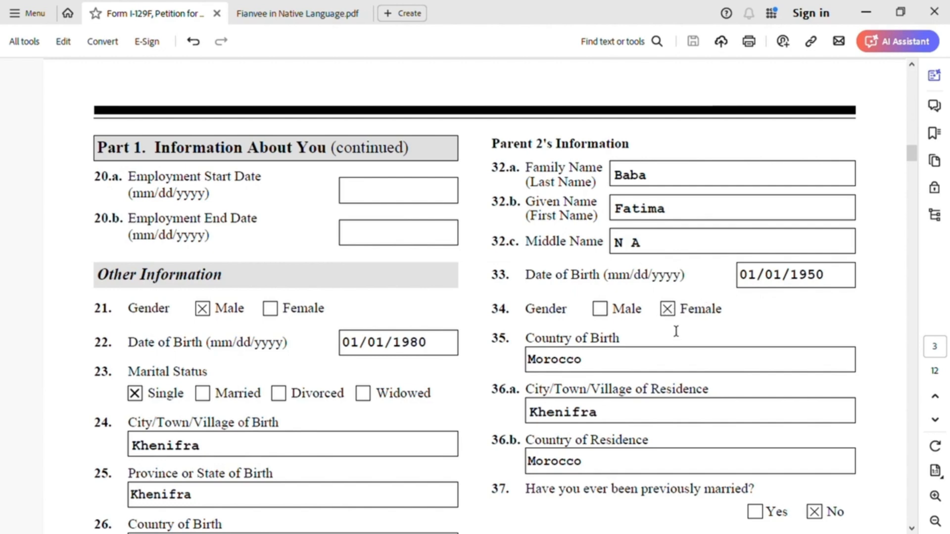
{"action": "scroll", "coordinate": [675, 331], "scroll_direction": "down", "scroll_amount": 3}
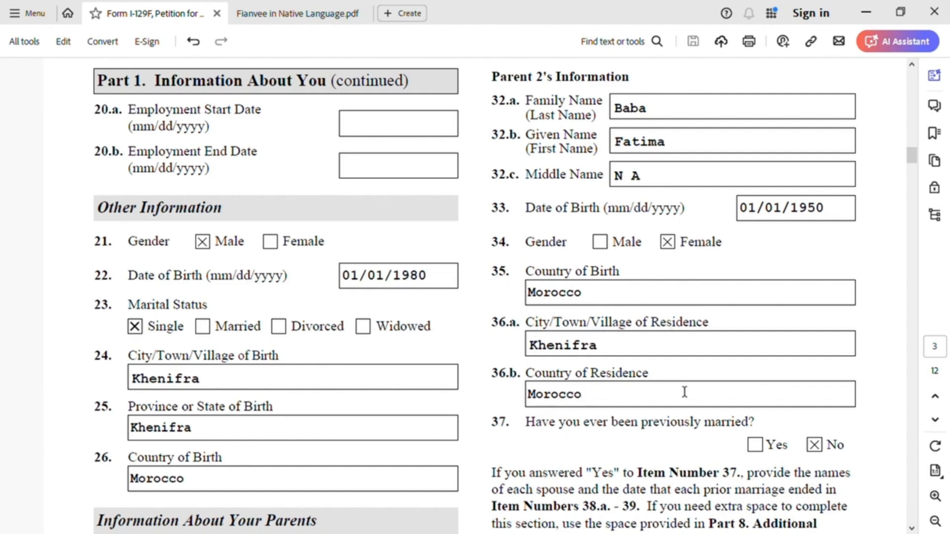
- Review the previous marriage question, the previous spouse fields and the Your Citizenship Information section, items 37 to 41
{"action": "scroll", "coordinate": [624, 401], "scroll_direction": "down", "scroll_amount": 5}
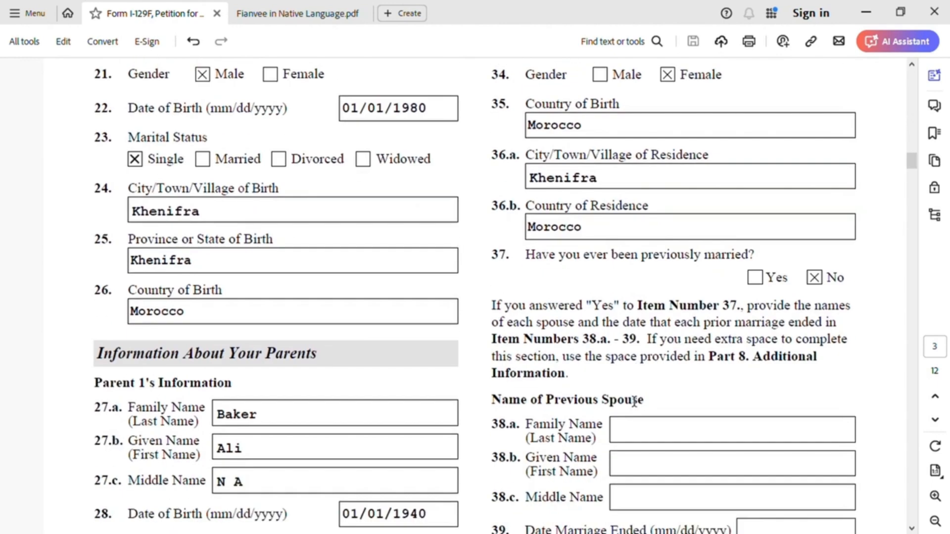
{"action": "scroll", "coordinate": [634, 402], "scroll_direction": "down", "scroll_amount": 1}
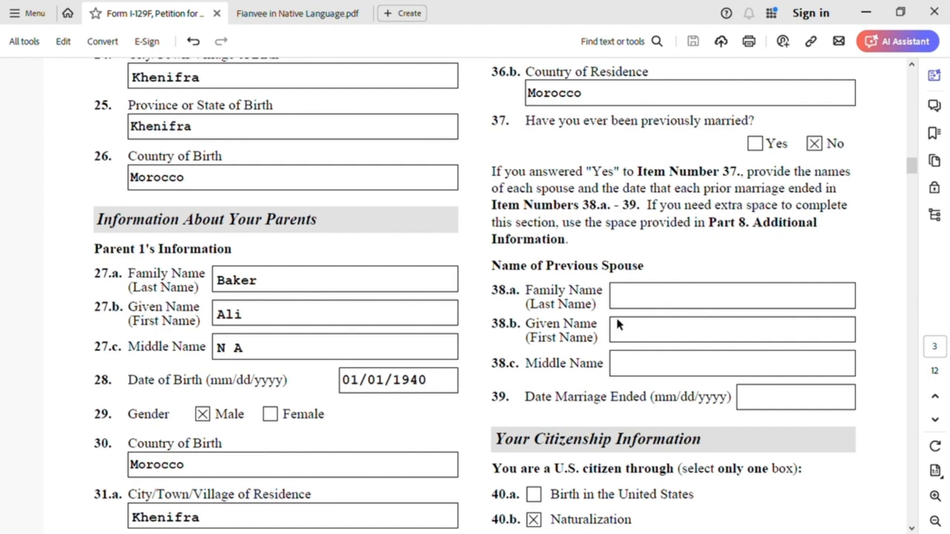
{"action": "scroll", "coordinate": [618, 322], "scroll_direction": "down", "scroll_amount": 3}
{"action": "scroll", "coordinate": [632, 346], "scroll_direction": "down", "scroll_amount": 2}
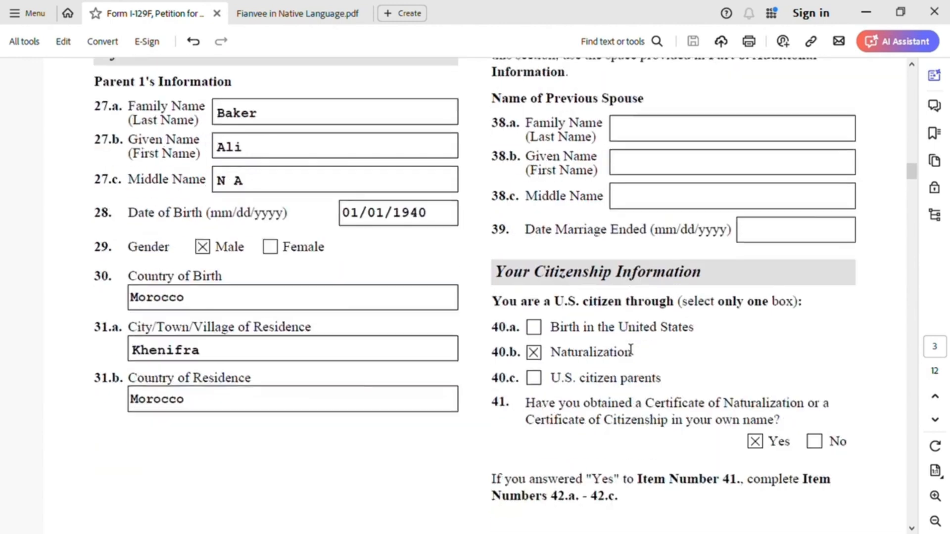
{"action": "scroll", "coordinate": [722, 329], "scroll_direction": "down", "scroll_amount": 1}
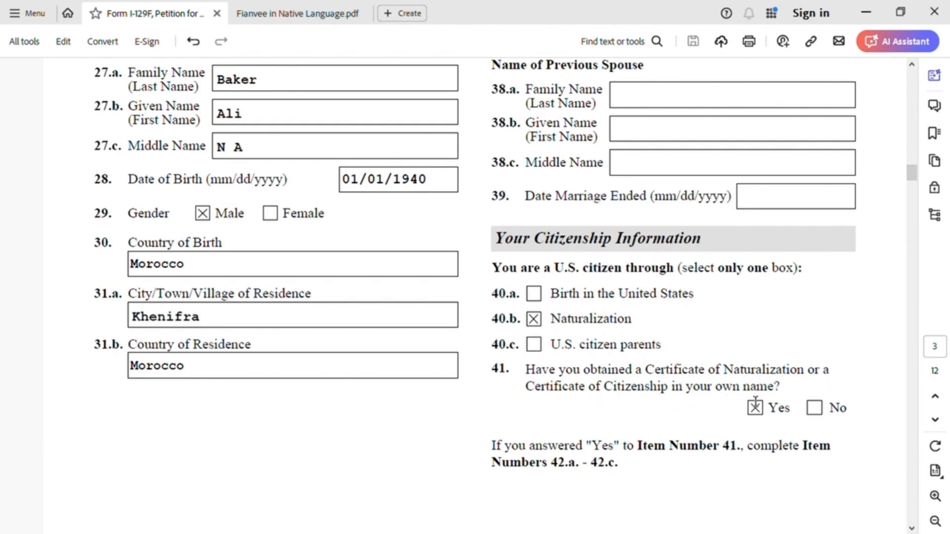
{"action": "scroll", "coordinate": [719, 412], "scroll_direction": "down", "scroll_amount": 5}
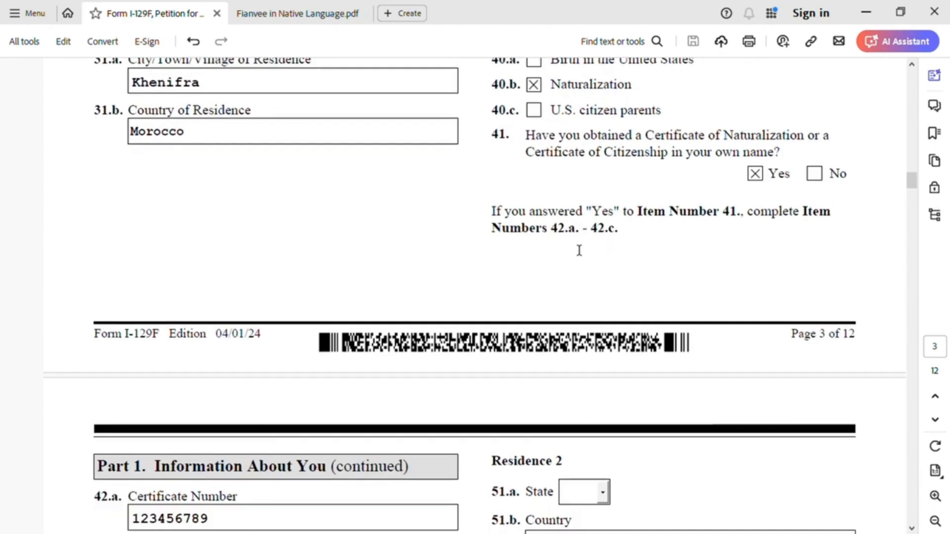
- Compare the certificate number, place and date of issuance in items 42.a to 42.c with the sample naturalization certificate in the Fianvee in Native Language PDF
{"action": "scroll", "coordinate": [629, 248], "scroll_direction": "down", "scroll_amount": 4}
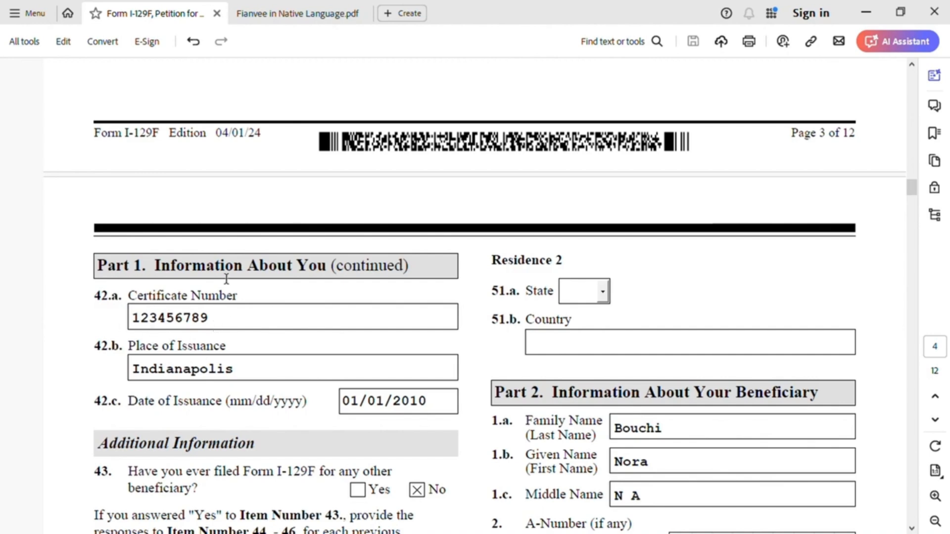
{"action": "left_click", "coordinate": [301, 14]}
{"action": "scroll", "coordinate": [445, 257], "scroll_direction": "down", "scroll_amount": 4}
{"action": "scroll", "coordinate": [452, 267], "scroll_direction": "down", "scroll_amount": 6}
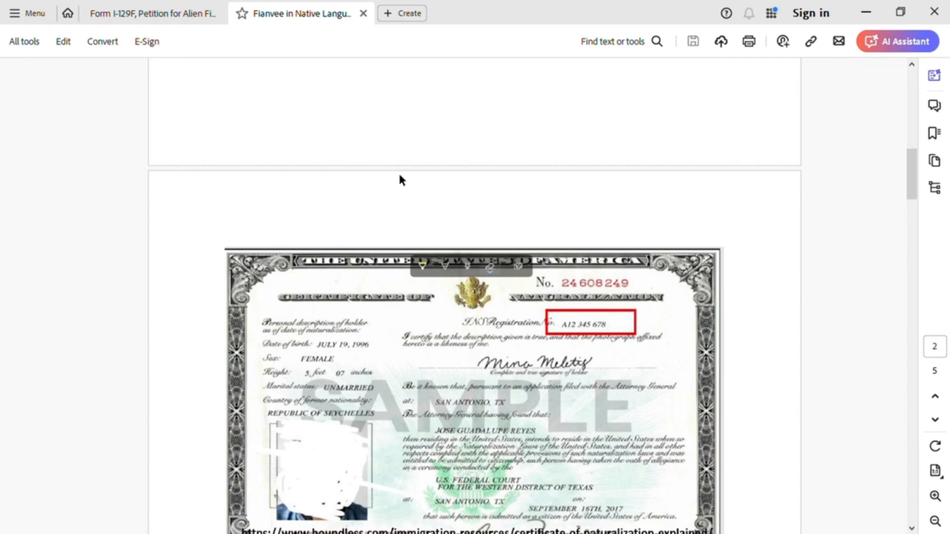
{"action": "left_click", "coordinate": [144, 13]}
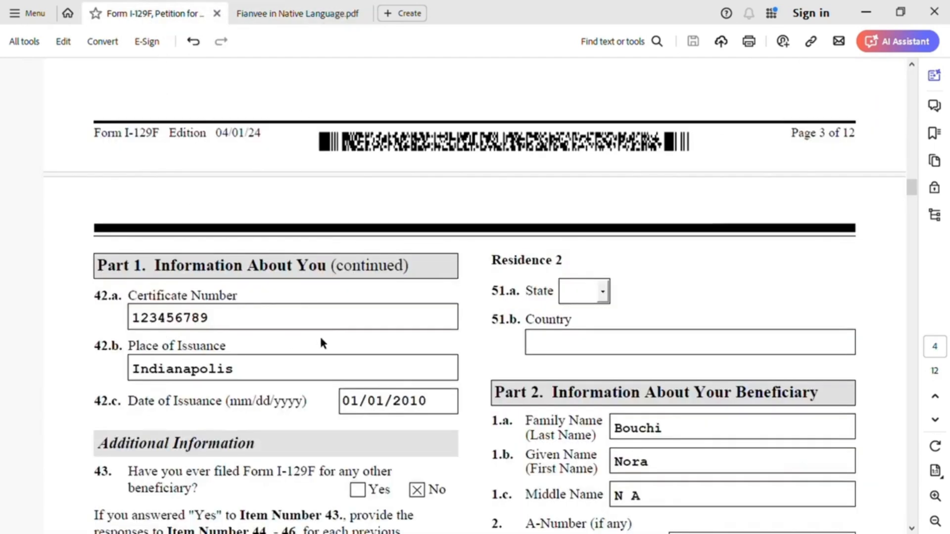
{"action": "left_click", "coordinate": [288, 15]}
{"action": "scroll", "coordinate": [574, 381], "scroll_direction": "down", "scroll_amount": 2}
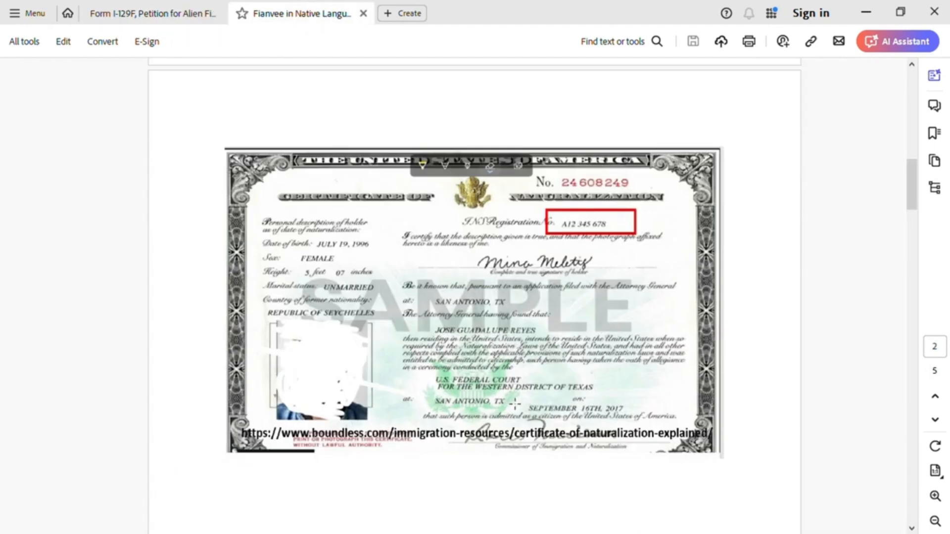
{"action": "left_click", "coordinate": [177, 15]}
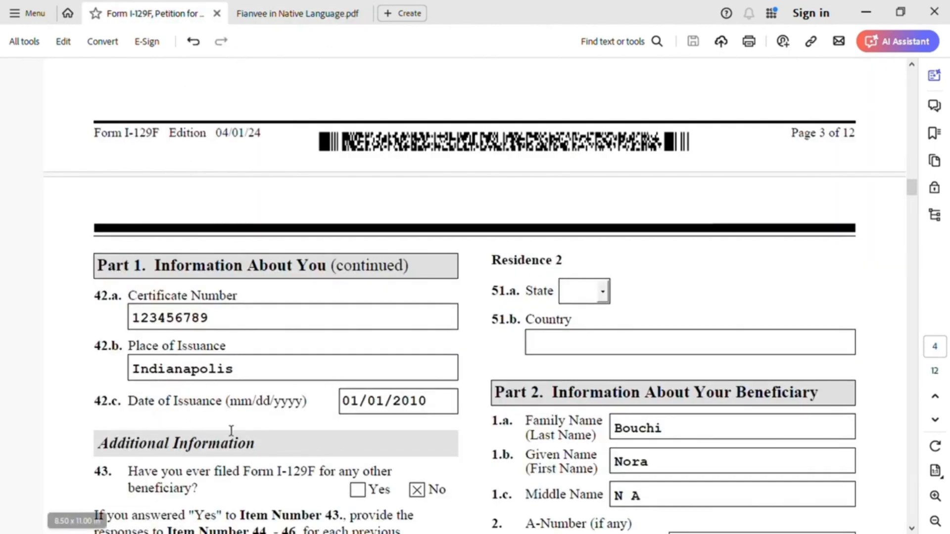
{"action": "left_click", "coordinate": [295, 14]}
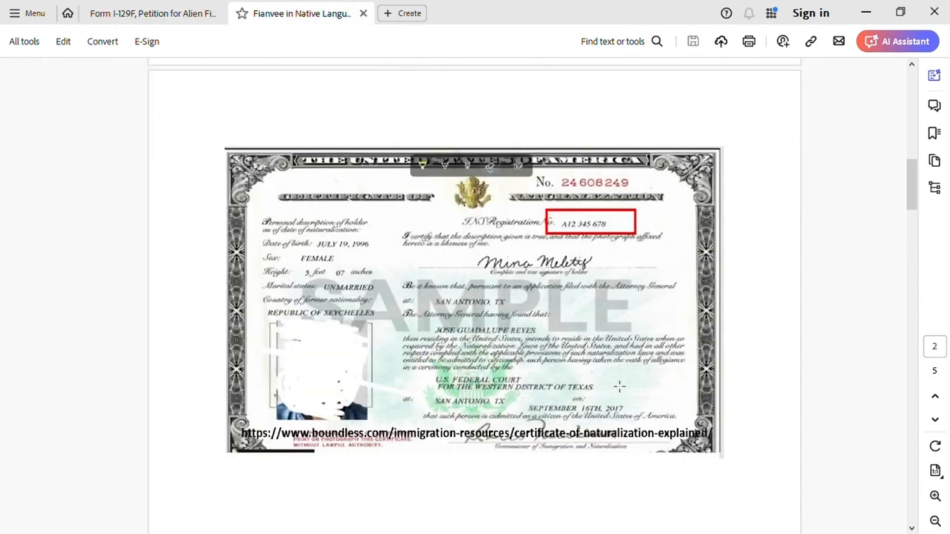
{"action": "left_click", "coordinate": [182, 15]}
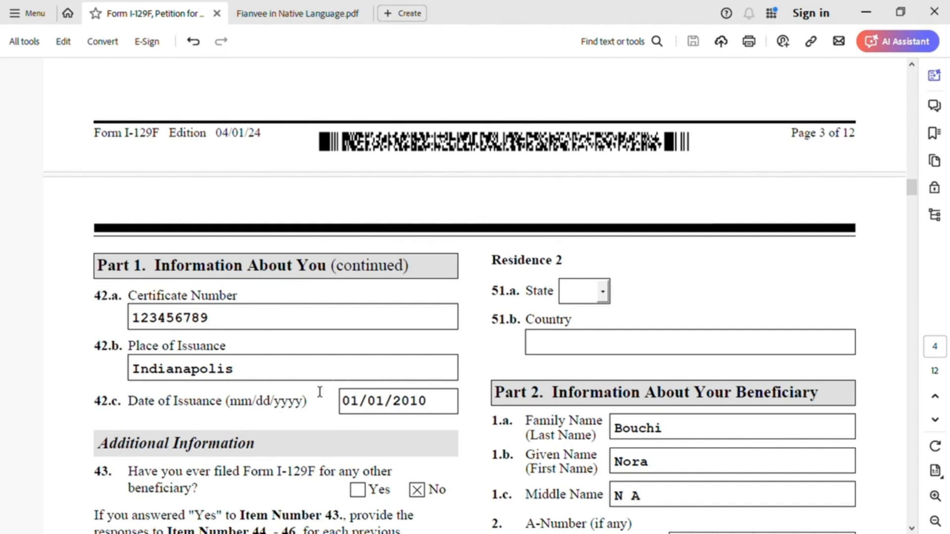
- Review the Additional Information items 43 to 47 about earlier Form I-129F filings for other beneficiaries
{"action": "scroll", "coordinate": [310, 406], "scroll_direction": "down", "scroll_amount": 1}
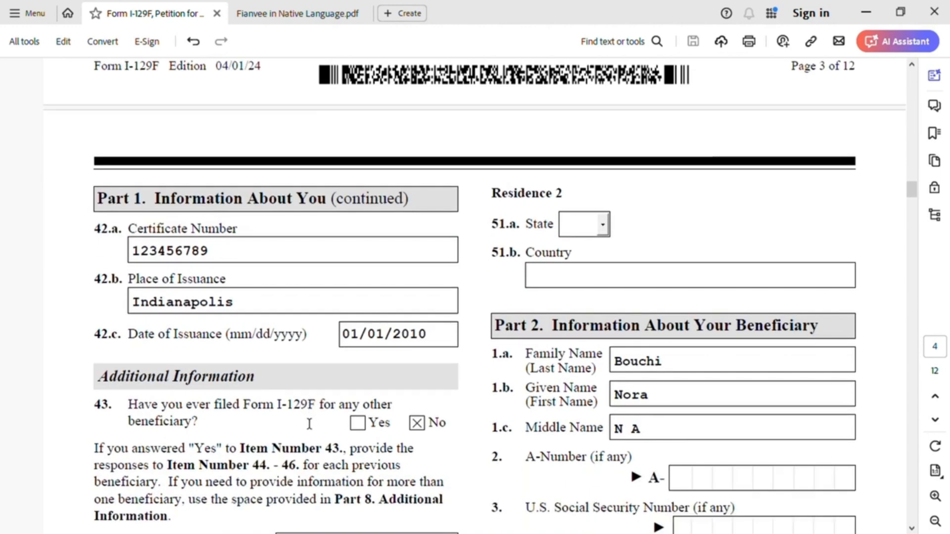
{"action": "scroll", "coordinate": [310, 423], "scroll_direction": "down", "scroll_amount": 1}
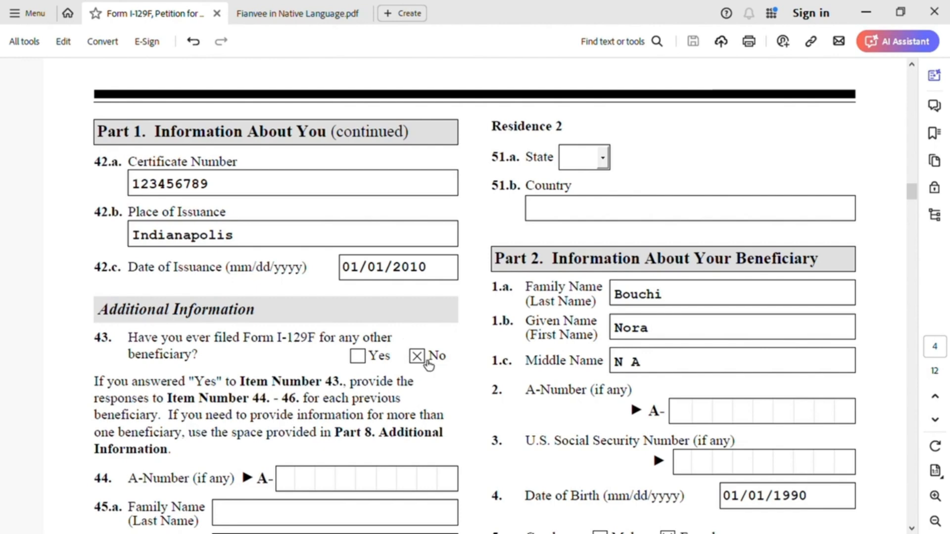
{"action": "scroll", "coordinate": [459, 400], "scroll_direction": "down", "scroll_amount": 2}
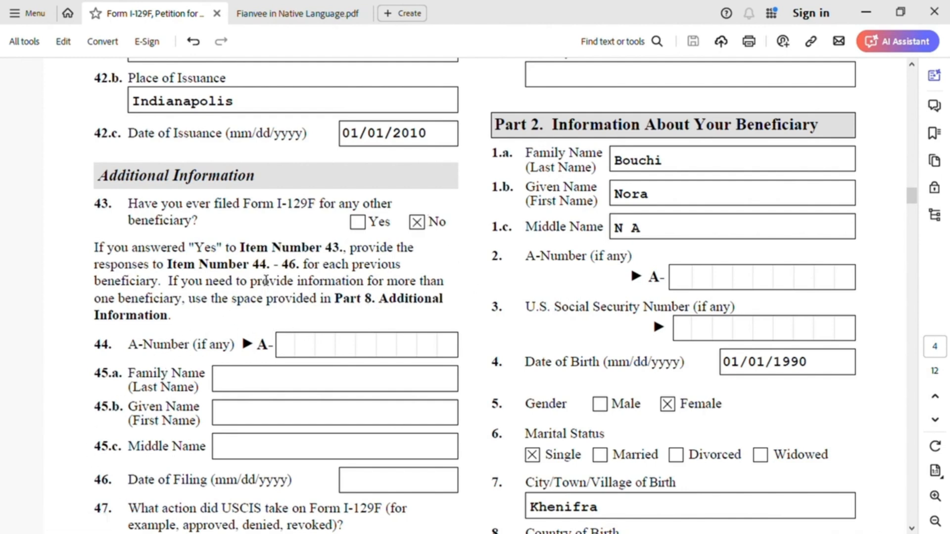
{"action": "scroll", "coordinate": [282, 438], "scroll_direction": "down", "scroll_amount": 3}
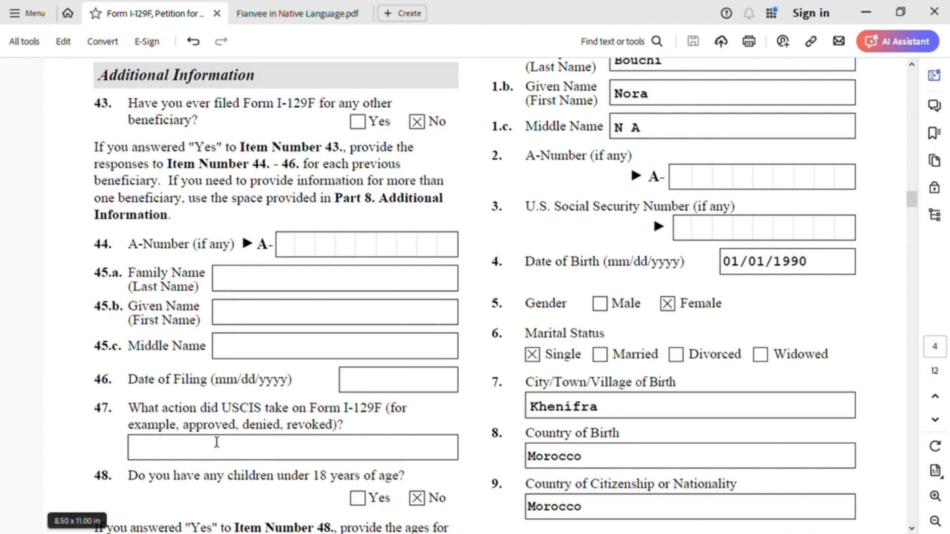
{"action": "scroll", "coordinate": [307, 445], "scroll_direction": "down", "scroll_amount": 1}
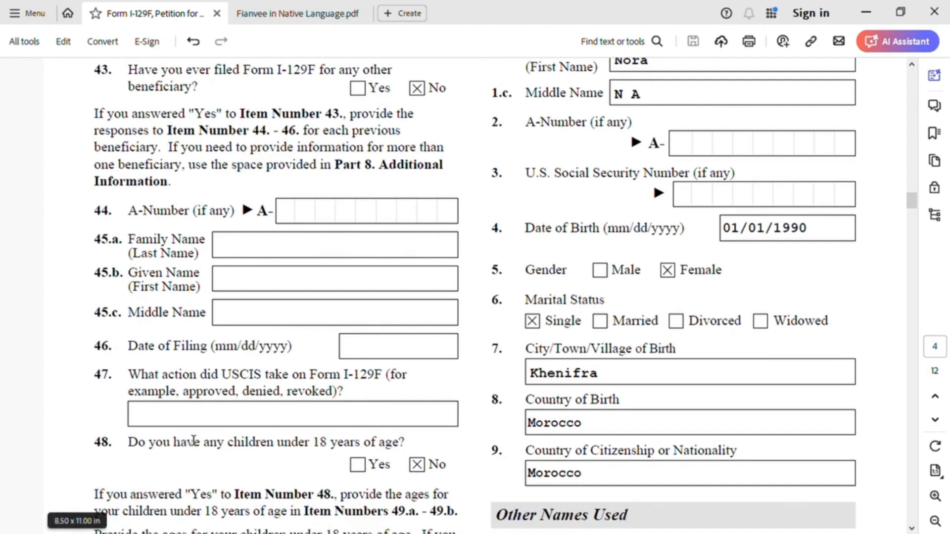
- Review the question on children under 18 and the Residence 1 entries, items 48 to 50.b
{"action": "scroll", "coordinate": [196, 443], "scroll_direction": "down", "scroll_amount": 2}
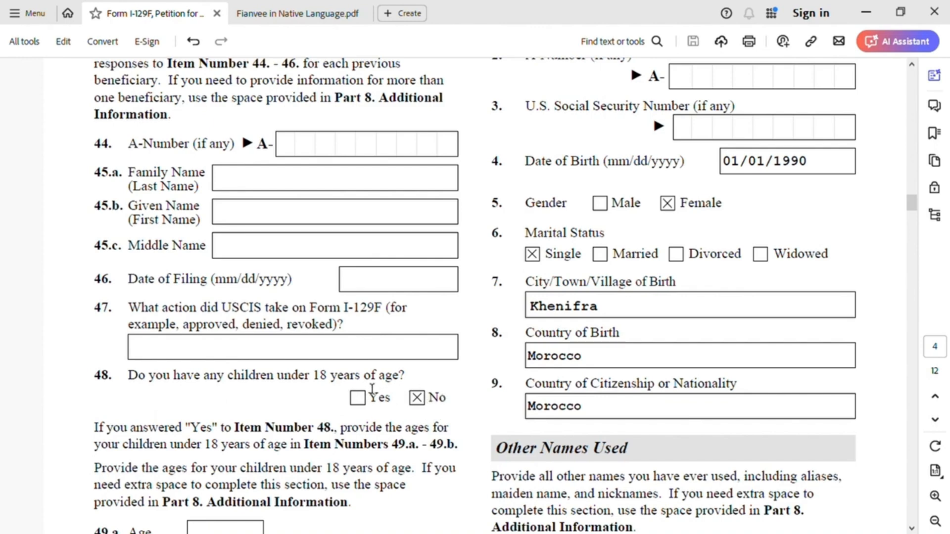
{"action": "scroll", "coordinate": [345, 453], "scroll_direction": "down", "scroll_amount": 4}
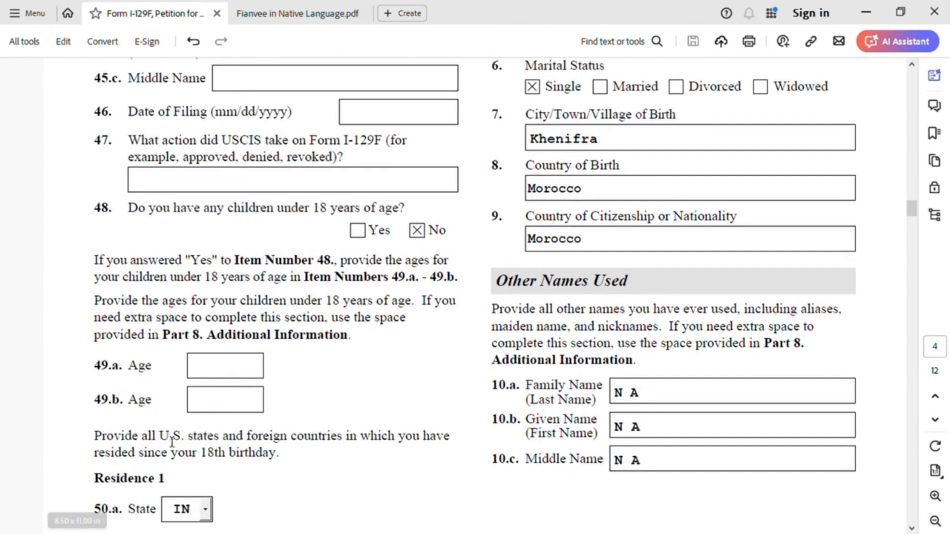
{"action": "scroll", "coordinate": [213, 399], "scroll_direction": "down", "scroll_amount": 2}
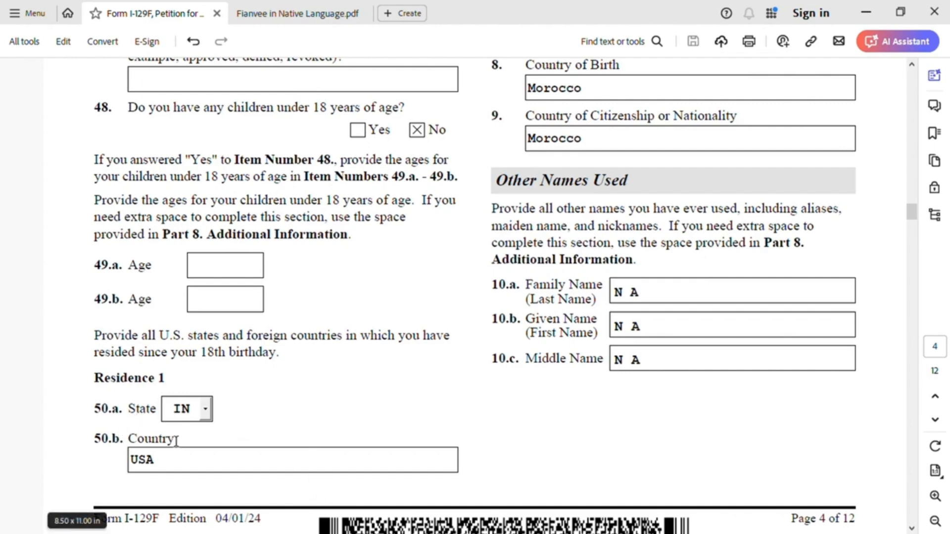
- Enter Morocco as the Residence 2 country in item 51.b on page 4
{"action": "scroll", "coordinate": [765, 438], "scroll_direction": "up", "scroll_amount": 15}
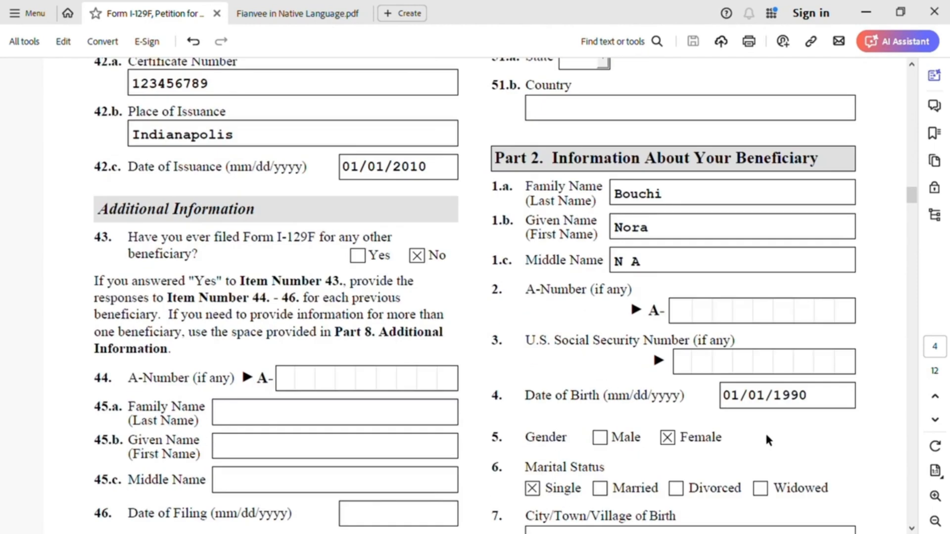
{"action": "scroll", "coordinate": [768, 440], "scroll_direction": "down", "scroll_amount": 2}
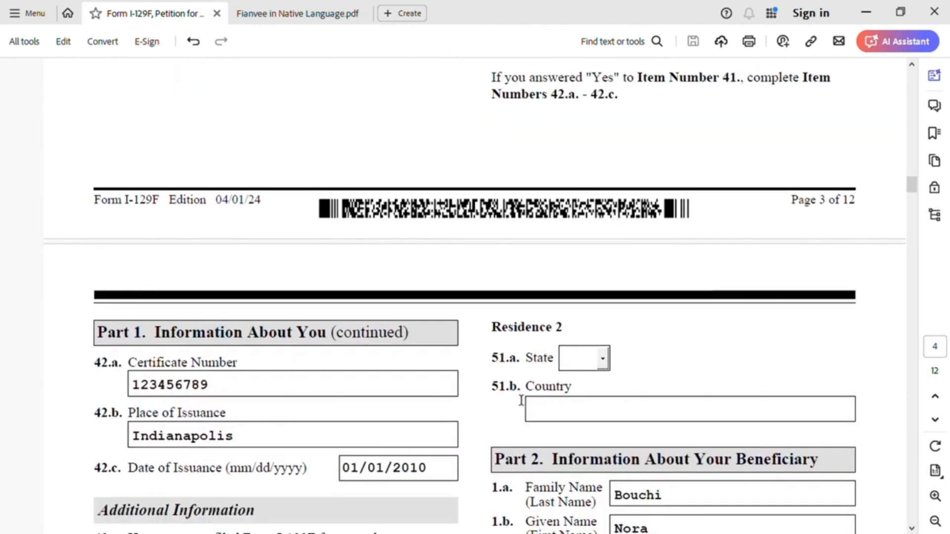
{"action": "left_click", "coordinate": [558, 415]}
{"action": "type", "text": "Morocco"}
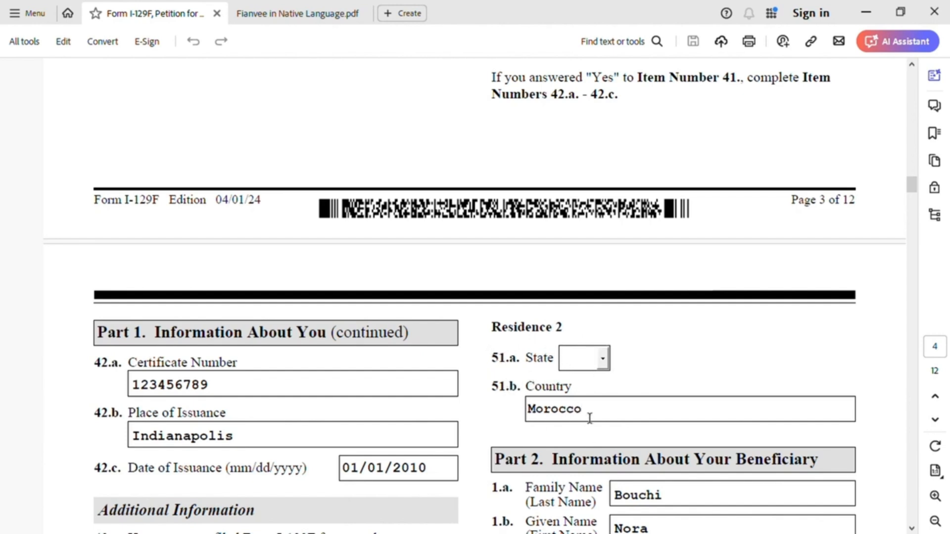
- Recheck the instruction on residences since the 18th birthday against the Residence 1 state and country
{"action": "scroll", "coordinate": [381, 508], "scroll_direction": "down", "scroll_amount": 12}
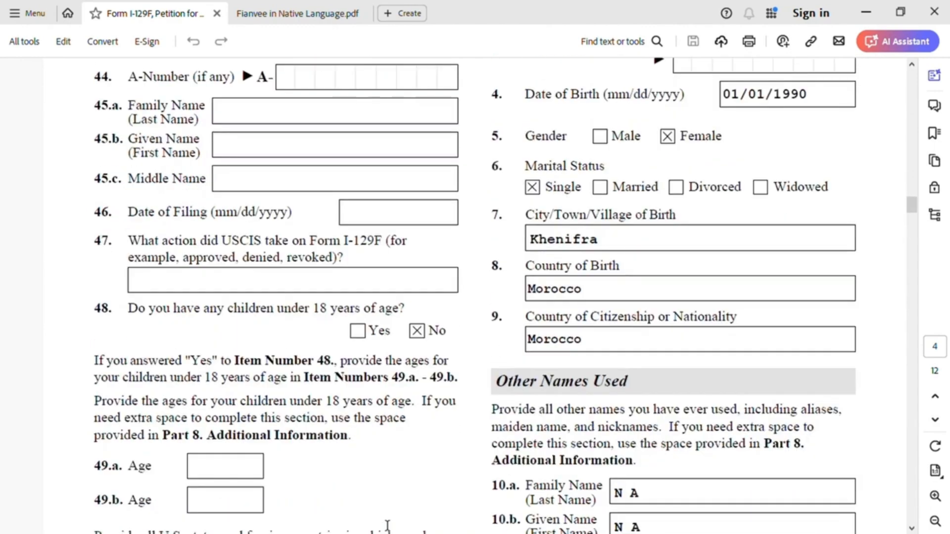
{"action": "scroll", "coordinate": [380, 504], "scroll_direction": "down", "scroll_amount": 2}
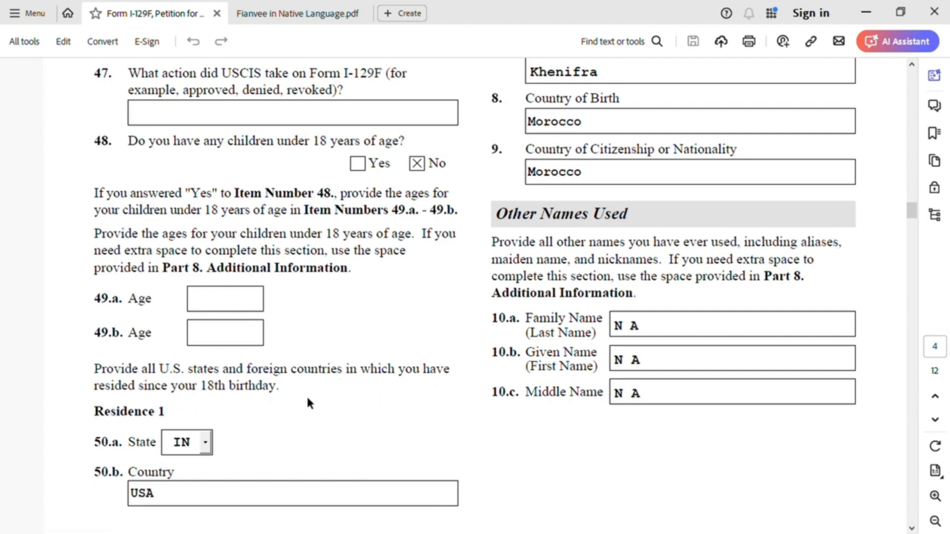
{"action": "scroll", "coordinate": [381, 420], "scroll_direction": "up", "scroll_amount": 1}
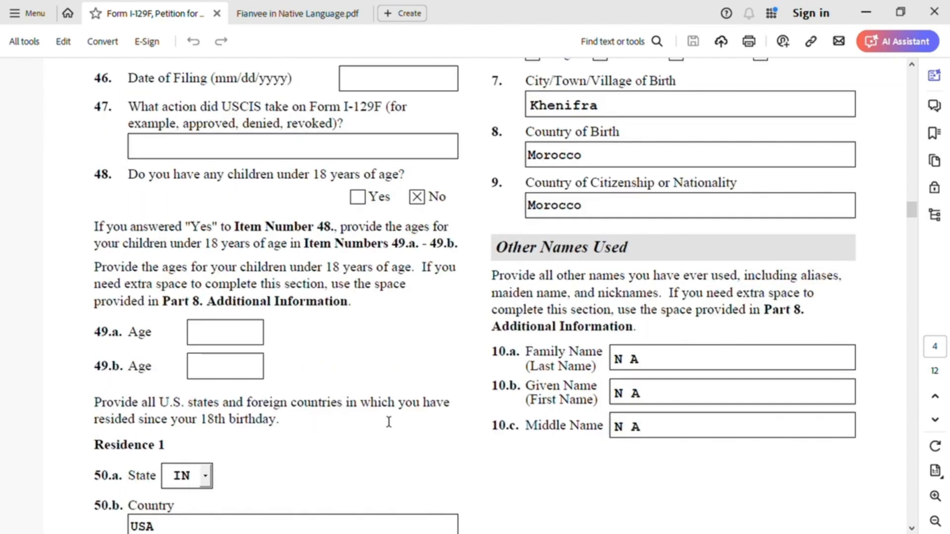
- Skim the beneficiary's address history and employment history sections of Part 2 on page 5
{"action": "scroll", "coordinate": [402, 414], "scroll_direction": "down", "scroll_amount": 4}
{"action": "scroll", "coordinate": [404, 418], "scroll_direction": "down", "scroll_amount": 20}
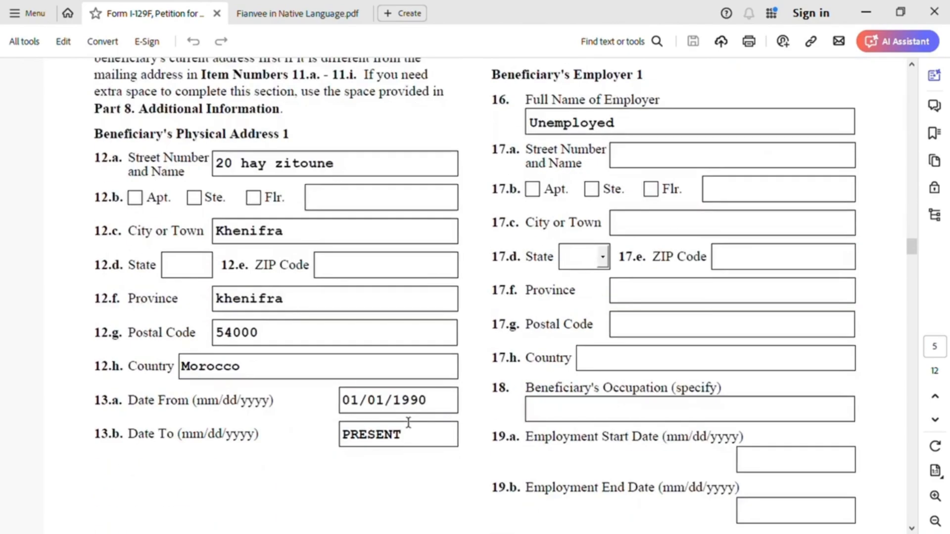
{"action": "scroll", "coordinate": [410, 426], "scroll_direction": "down", "scroll_amount": 18}
{"action": "scroll", "coordinate": [412, 426], "scroll_direction": "up", "scroll_amount": 20}
{"action": "scroll", "coordinate": [415, 422], "scroll_direction": "up", "scroll_amount": 20}
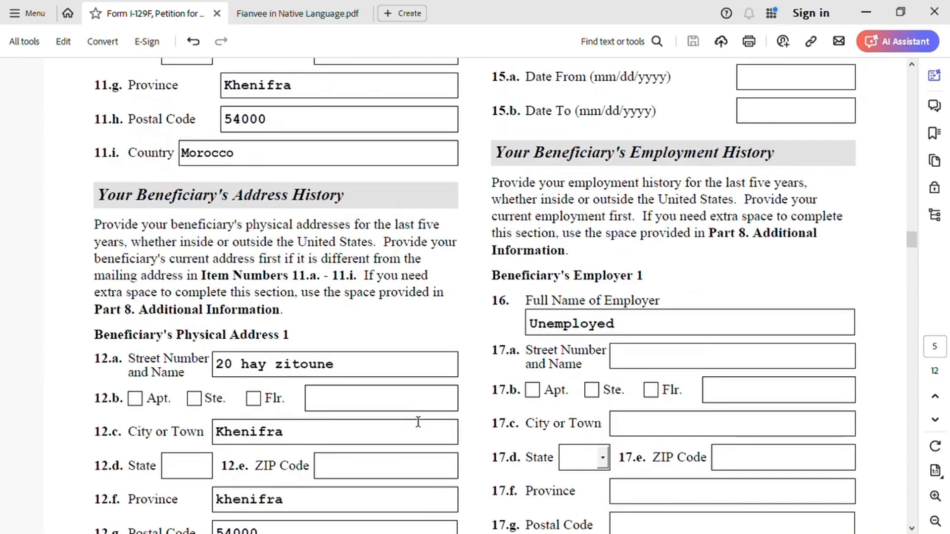
- Compare the beneficiary sections on pages 5 and 6 with the Residence 2 entries, items 51.a and 51.b, on page 4
{"action": "scroll", "coordinate": [416, 418], "scroll_direction": "up", "scroll_amount": 10}
{"action": "scroll", "coordinate": [417, 419], "scroll_direction": "down", "scroll_amount": 12}
{"action": "scroll", "coordinate": [420, 421], "scroll_direction": "down", "scroll_amount": 20}
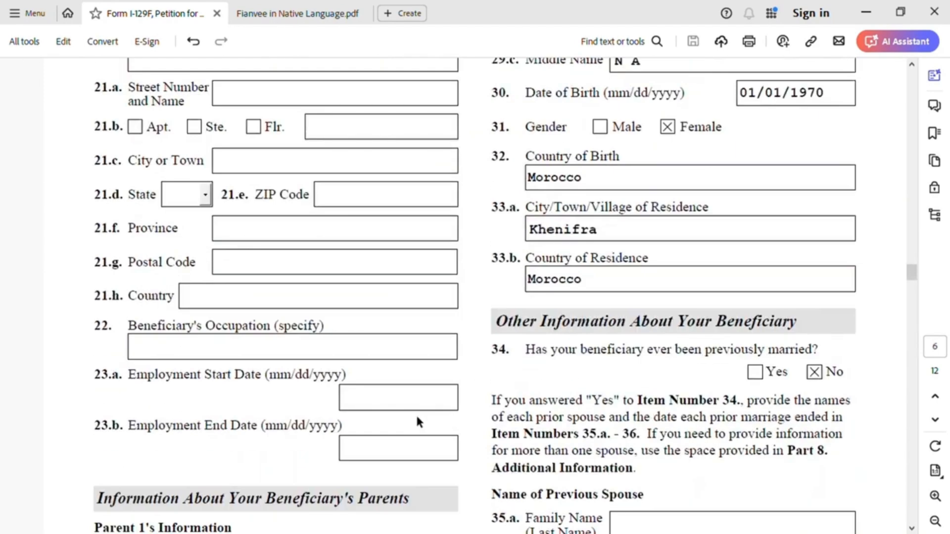
{"action": "scroll", "coordinate": [418, 422], "scroll_direction": "up", "scroll_amount": 20}
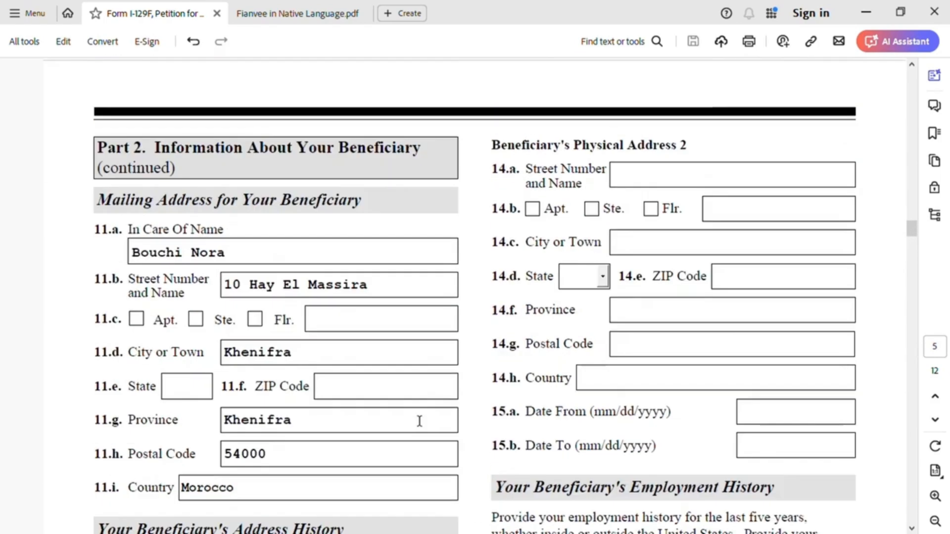
{"action": "scroll", "coordinate": [419, 421], "scroll_direction": "up", "scroll_amount": 3}
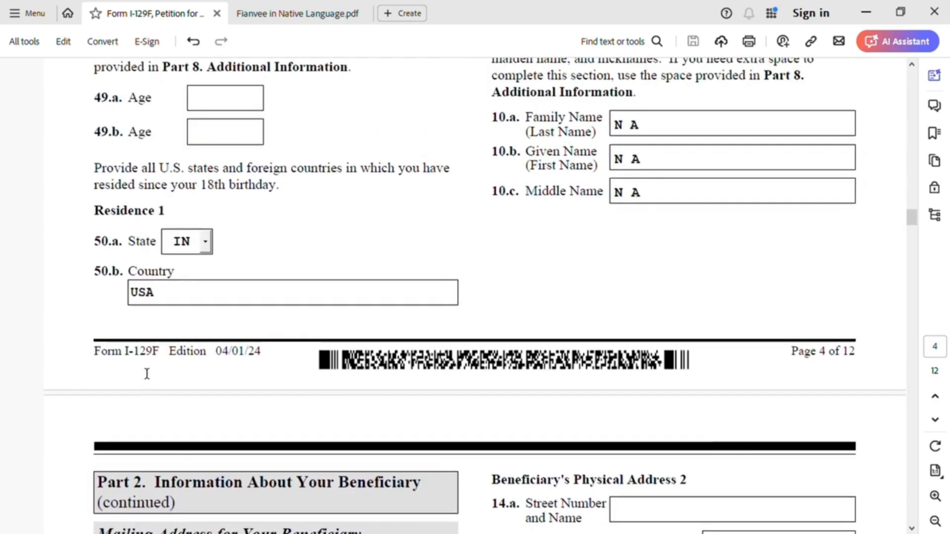
{"action": "scroll", "coordinate": [646, 367], "scroll_direction": "up", "scroll_amount": 13}
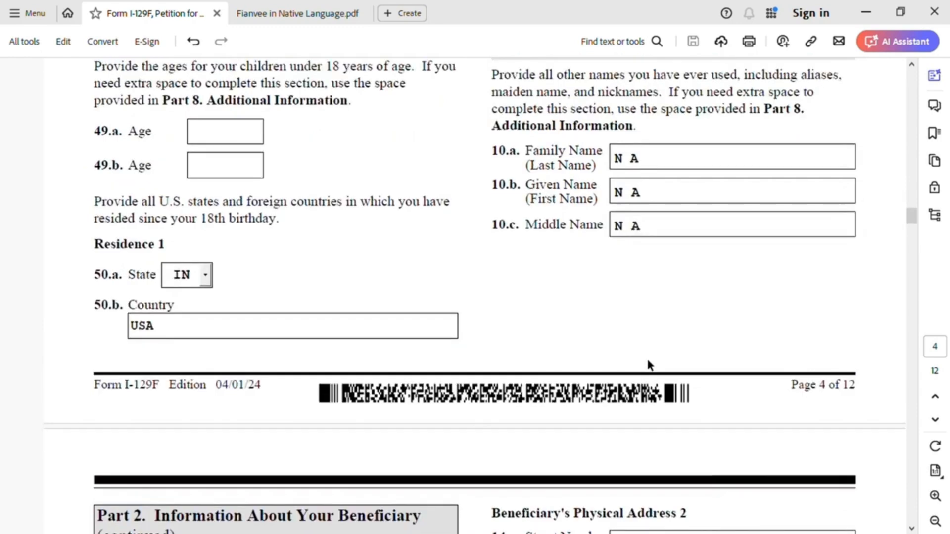
{"action": "scroll", "coordinate": [662, 353], "scroll_direction": "up", "scroll_amount": 4}
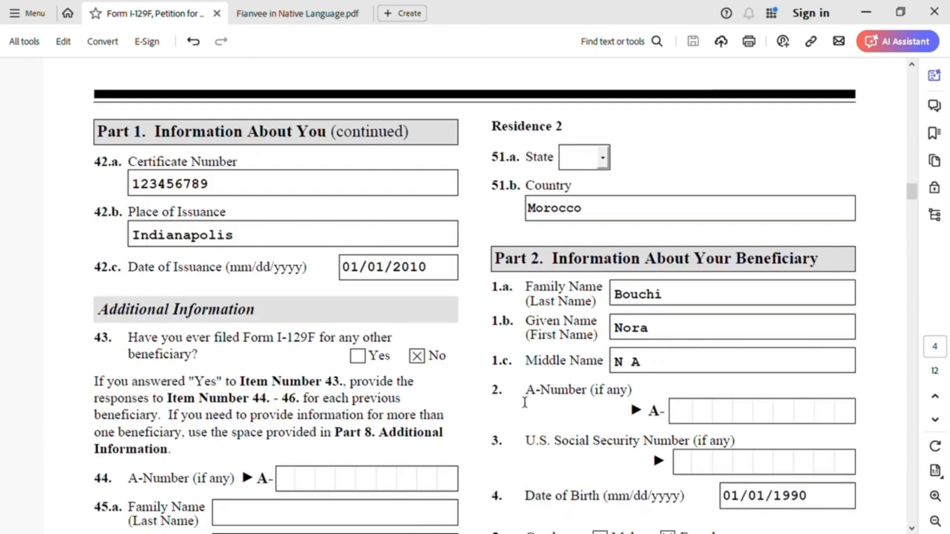
- Fill in the first Part 8 additional-information entry, items 3.a to 3.c, with page number 4, part number 2 and item number 51.a
{"action": "scroll", "coordinate": [516, 244], "scroll_direction": "down", "scroll_amount": 20}
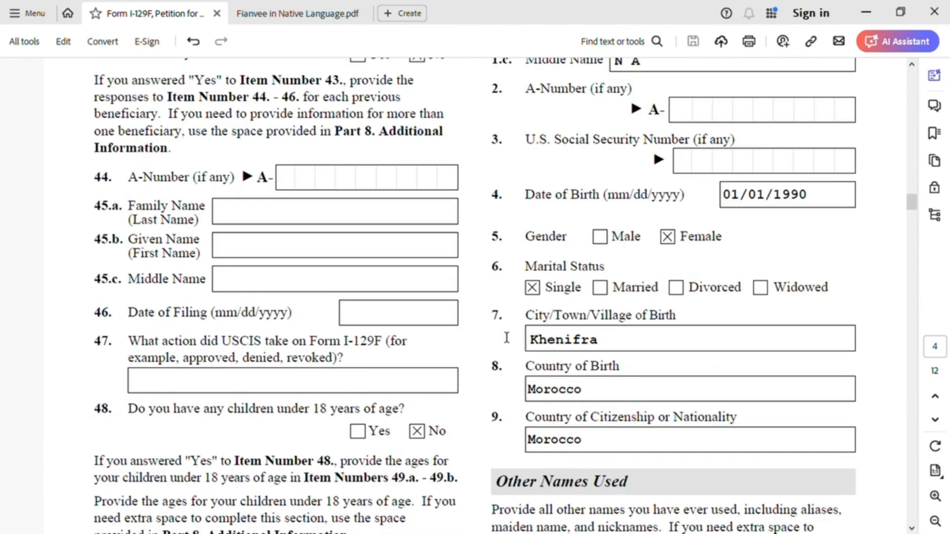
{"action": "scroll", "coordinate": [507, 337], "scroll_direction": "down", "scroll_amount": 20}
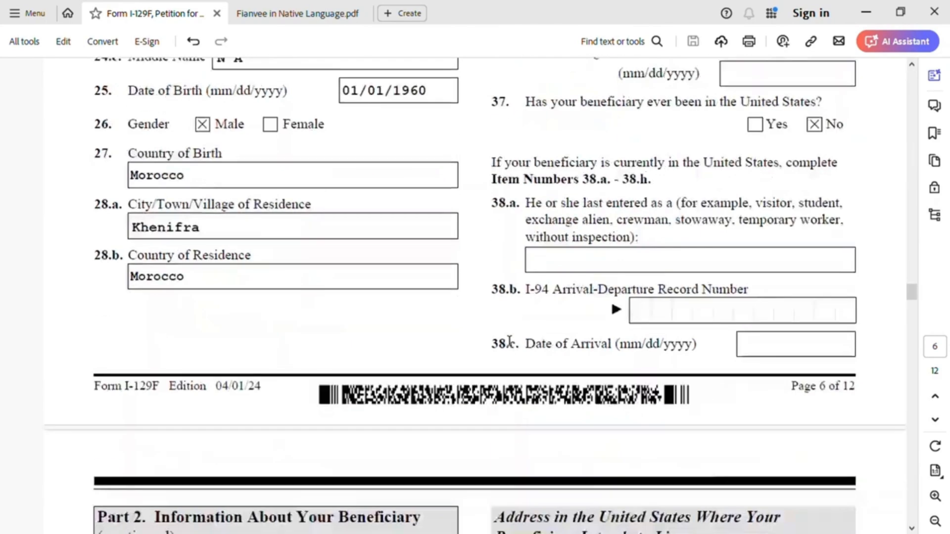
{"action": "scroll", "coordinate": [508, 356], "scroll_direction": "down", "scroll_amount": 20}
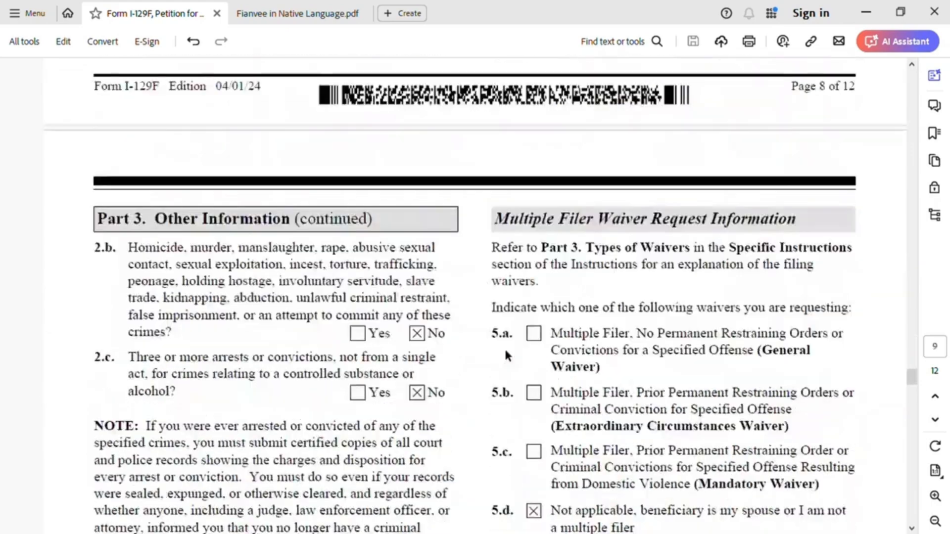
{"action": "scroll", "coordinate": [506, 356], "scroll_direction": "down", "scroll_amount": 20}
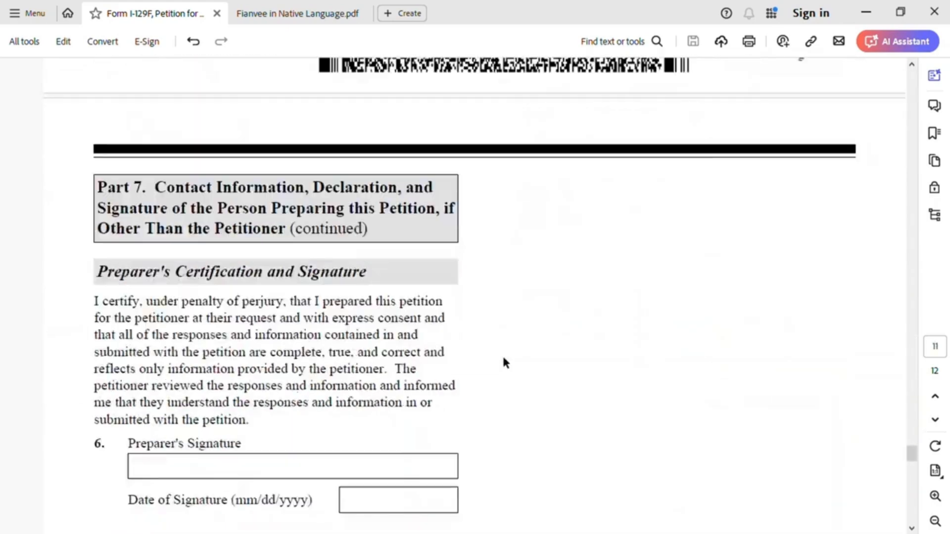
{"action": "scroll", "coordinate": [500, 356], "scroll_direction": "down", "scroll_amount": 10}
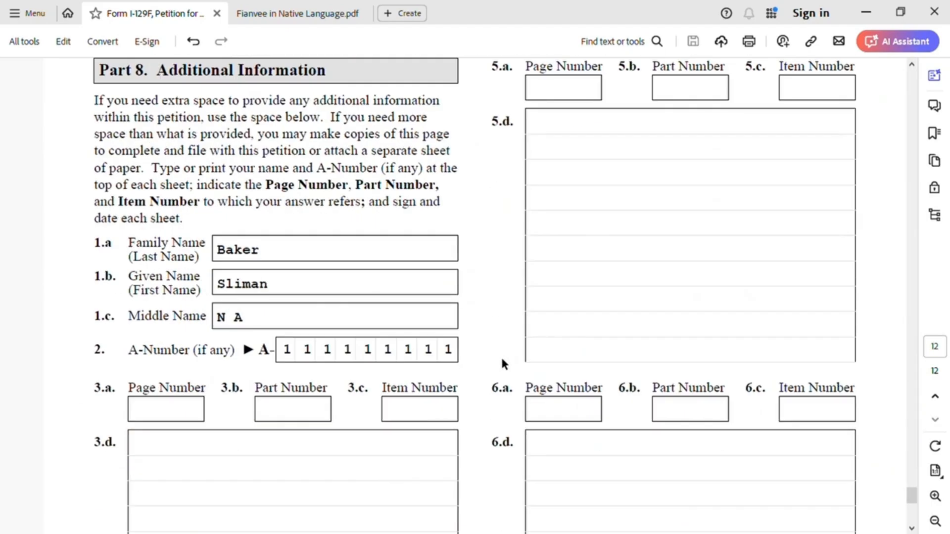
{"action": "type", "text": "4"}
{"action": "left_click", "coordinate": [278, 207]}
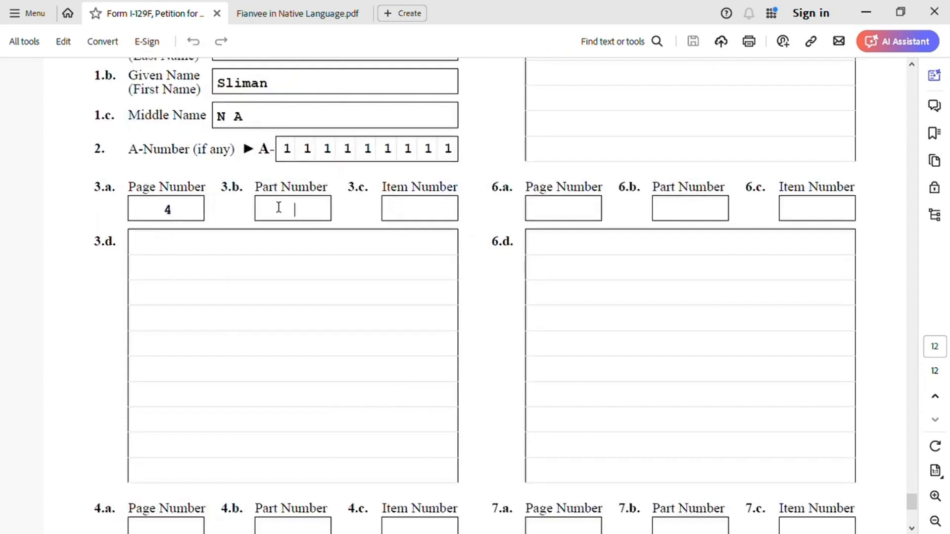
{"action": "type", "text": "2"}
{"action": "left_click", "coordinate": [435, 217]}
{"action": "type", "text": "51.a"}
- Enter "51.a Khenifra" as the additional information in item 3.d of Part 8
{"action": "left_click", "coordinate": [172, 255]}
{"action": "type", "text": "51.a Khe"}
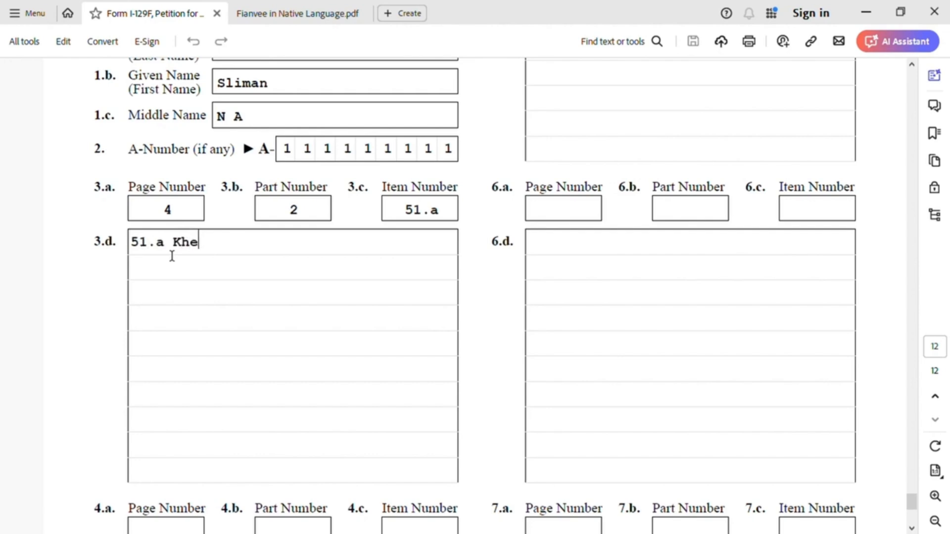
{"action": "type", "text": "nifra"}
- Check on page 4 which part of the form the Residence 2 item 51.a belongs to
{"action": "scroll", "coordinate": [332, 225], "scroll_direction": "up", "scroll_amount": 20}
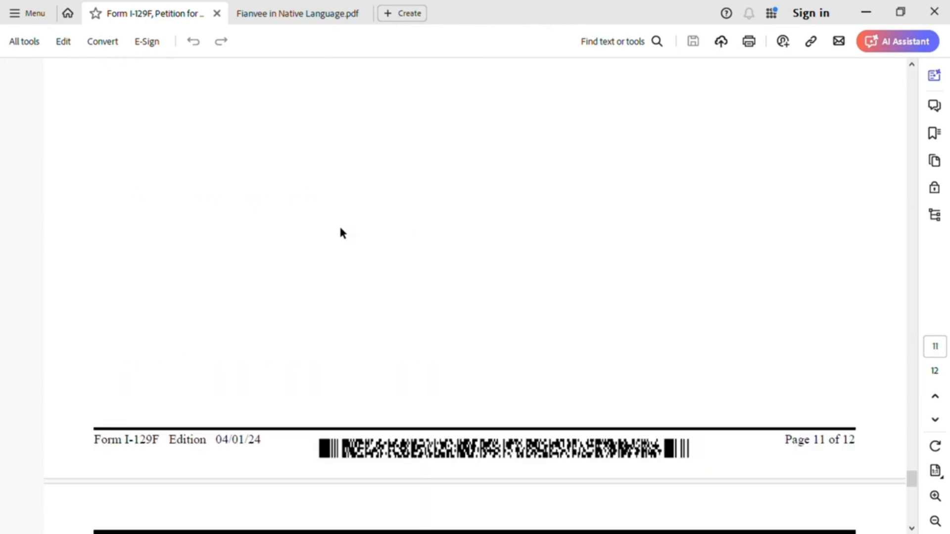
{"action": "scroll", "coordinate": [339, 224], "scroll_direction": "up", "scroll_amount": 20}
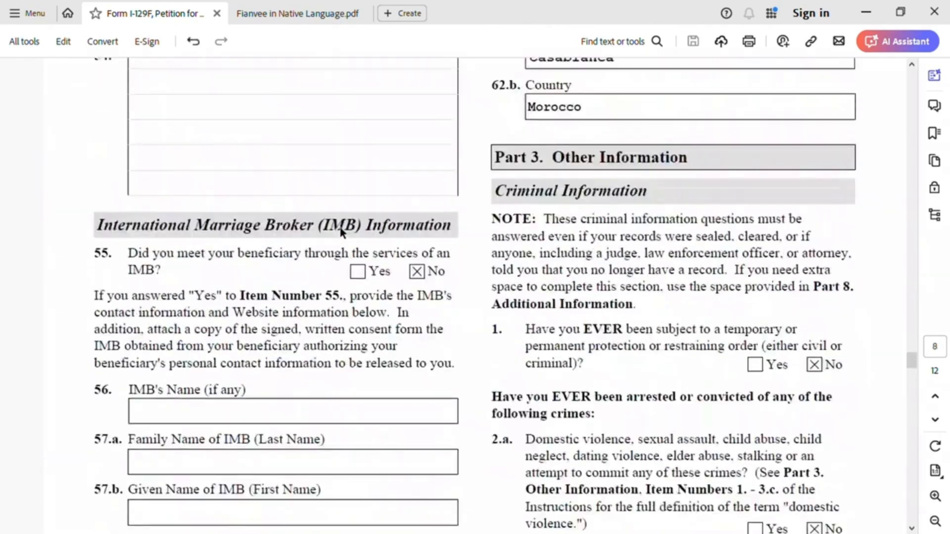
{"action": "scroll", "coordinate": [341, 231], "scroll_direction": "up", "scroll_amount": 20}
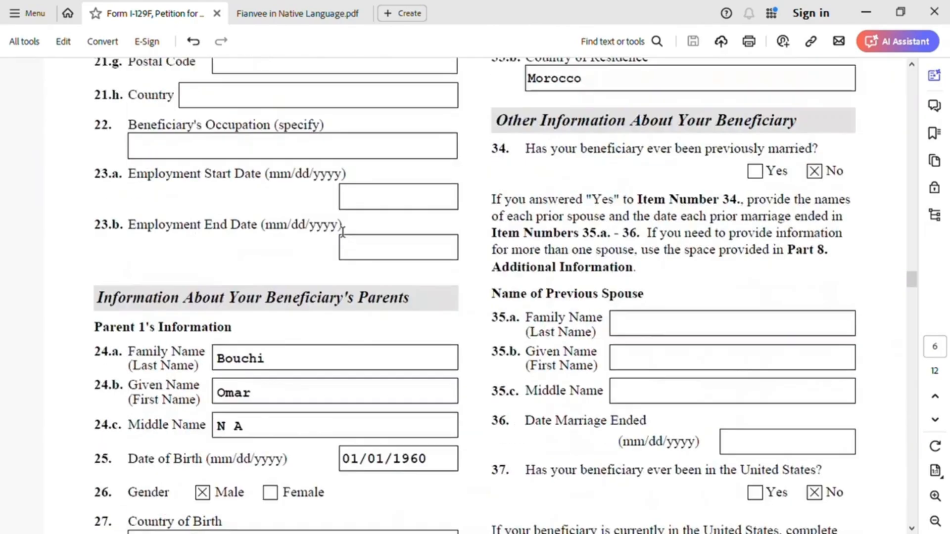
{"action": "scroll", "coordinate": [347, 230], "scroll_direction": "up", "scroll_amount": 2}
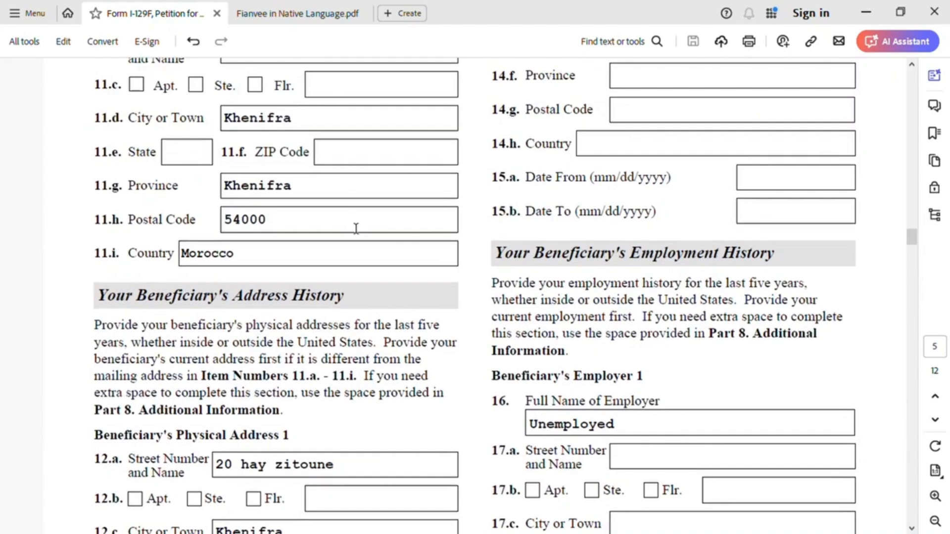
{"action": "scroll", "coordinate": [426, 248], "scroll_direction": "up", "scroll_amount": 8}
{"action": "scroll", "coordinate": [452, 255], "scroll_direction": "up", "scroll_amount": 8}
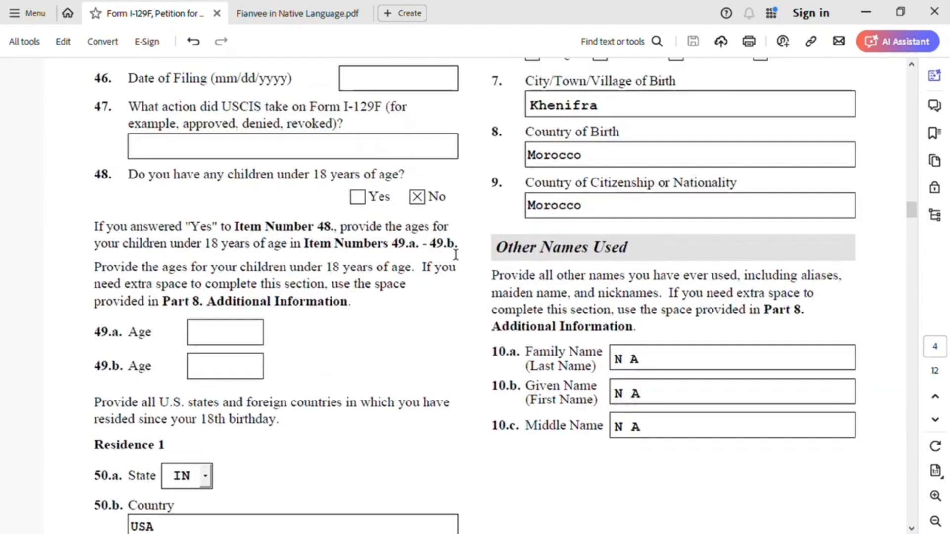
{"action": "scroll", "coordinate": [583, 279], "scroll_direction": "up", "scroll_amount": 1}
{"action": "scroll", "coordinate": [583, 280], "scroll_direction": "down", "scroll_amount": 6}
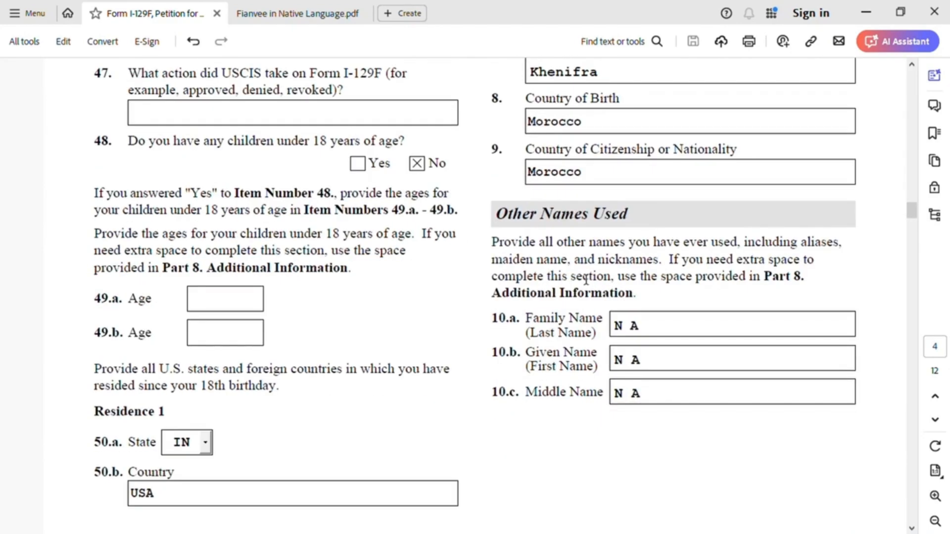
{"action": "scroll", "coordinate": [584, 280], "scroll_direction": "up", "scroll_amount": 3}
{"action": "scroll", "coordinate": [497, 359], "scroll_direction": "up", "scroll_amount": 10}
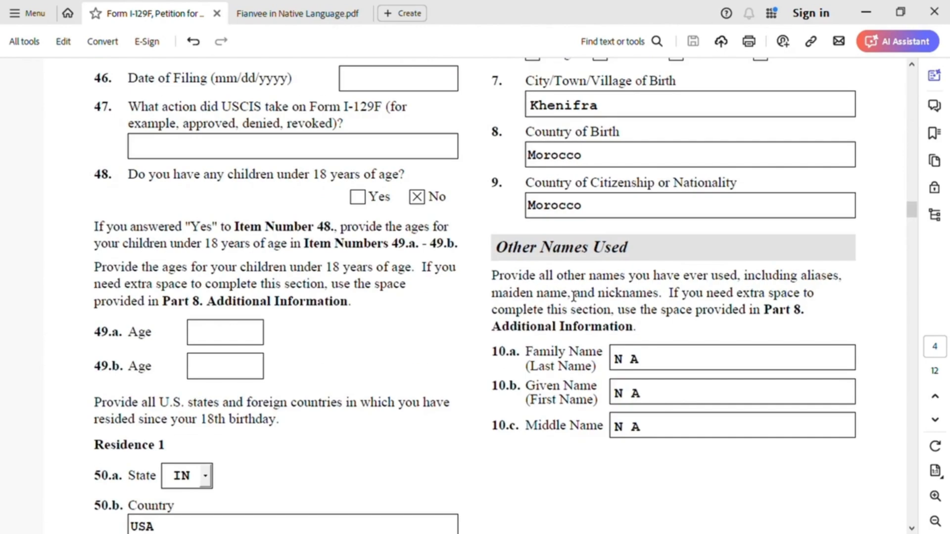
{"action": "scroll", "coordinate": [566, 300], "scroll_direction": "up", "scroll_amount": 3}
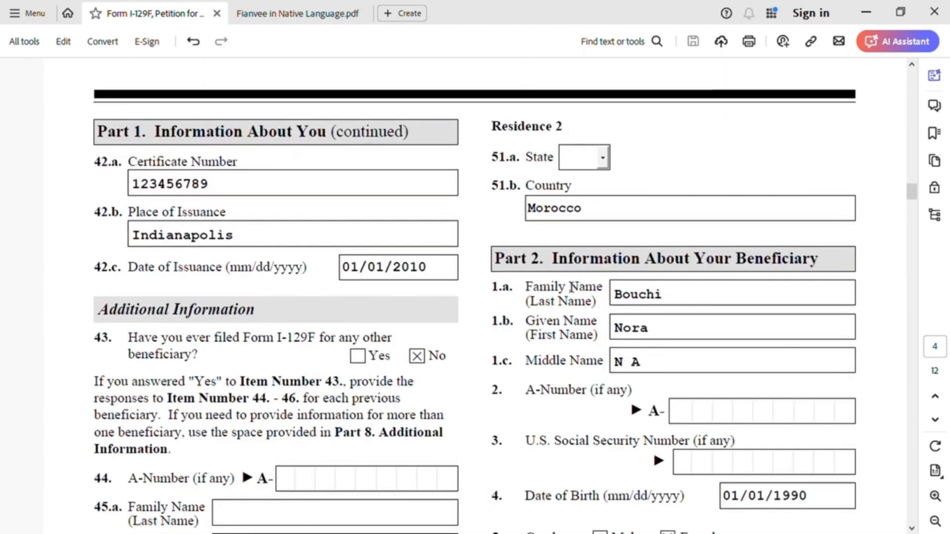
- Correct the part number in item 3.b of Part 8 to 1
{"action": "scroll", "coordinate": [507, 334], "scroll_direction": "down", "scroll_amount": 20}
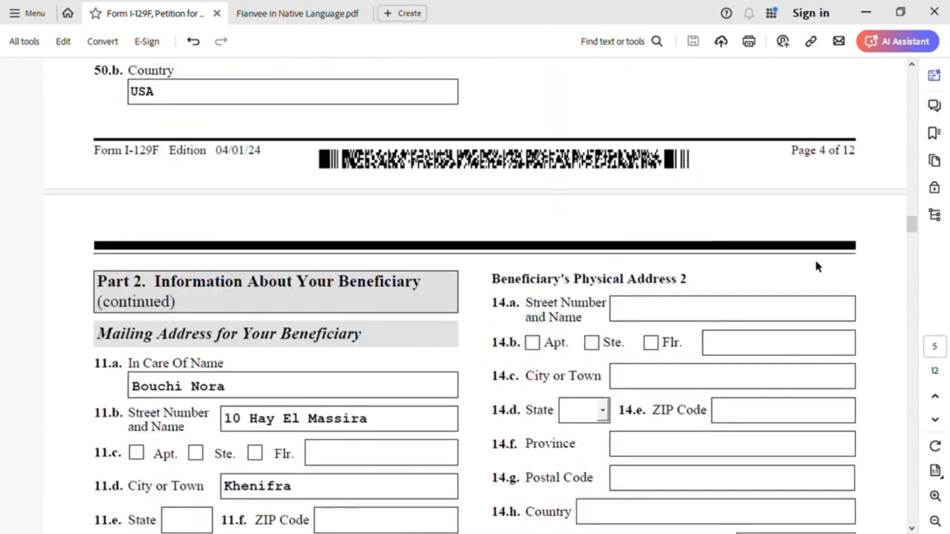
{"action": "scroll", "coordinate": [811, 268], "scroll_direction": "down", "scroll_amount": 20}
{"action": "scroll", "coordinate": [766, 317], "scroll_direction": "down", "scroll_amount": 20}
{"action": "scroll", "coordinate": [768, 319], "scroll_direction": "down", "scroll_amount": 20}
{"action": "scroll", "coordinate": [766, 325], "scroll_direction": "down", "scroll_amount": 15}
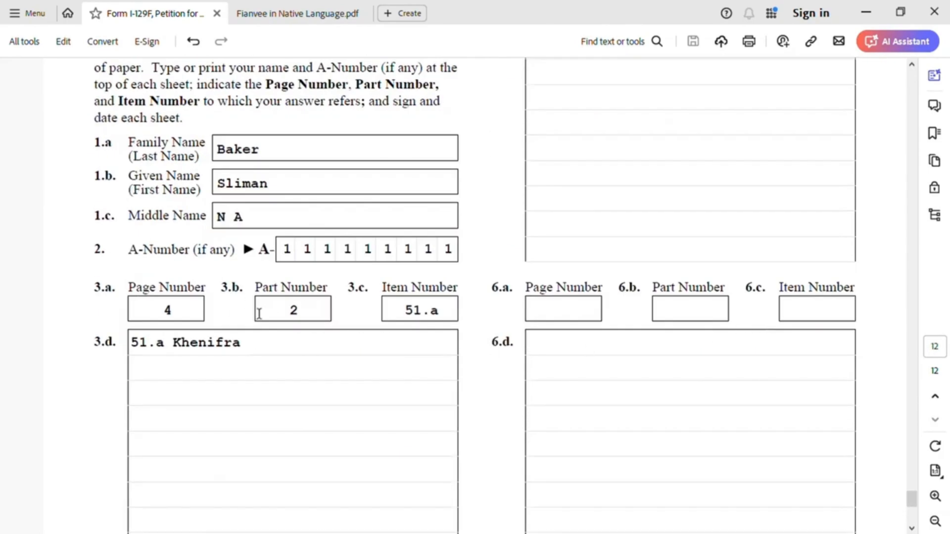
{"action": "left_click", "coordinate": [306, 314]}
{"action": "key", "text": "BackSpace"}
{"action": "type", "text": "1"}
- Review the beneficiary's name, birth details, gender, marital status, citizenship and other names in Part 2, items 1.a to 10.c, on page 4
{"action": "scroll", "coordinate": [591, 307], "scroll_direction": "up", "scroll_amount": 20}
{"action": "scroll", "coordinate": [603, 279], "scroll_direction": "up", "scroll_amount": 20}
{"action": "scroll", "coordinate": [613, 285], "scroll_direction": "up", "scroll_amount": 20}
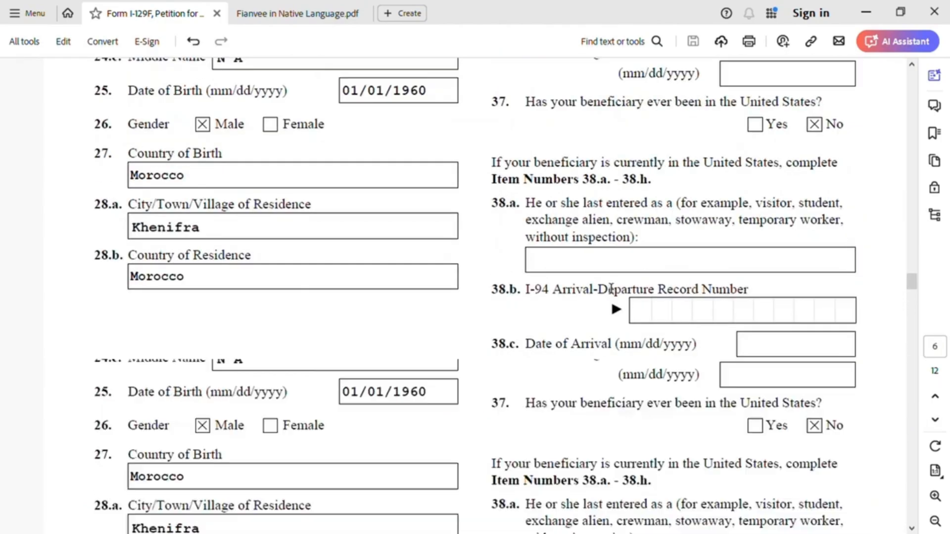
{"action": "scroll", "coordinate": [612, 290], "scroll_direction": "up", "scroll_amount": 20}
{"action": "scroll", "coordinate": [610, 290], "scroll_direction": "up", "scroll_amount": 20}
{"action": "scroll", "coordinate": [606, 292], "scroll_direction": "up", "scroll_amount": 20}
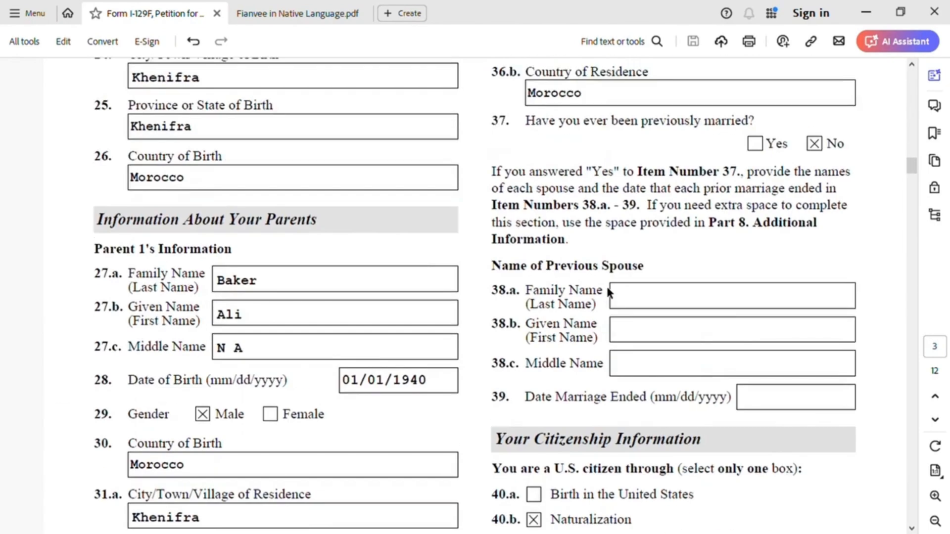
{"action": "scroll", "coordinate": [610, 292], "scroll_direction": "down", "scroll_amount": 15}
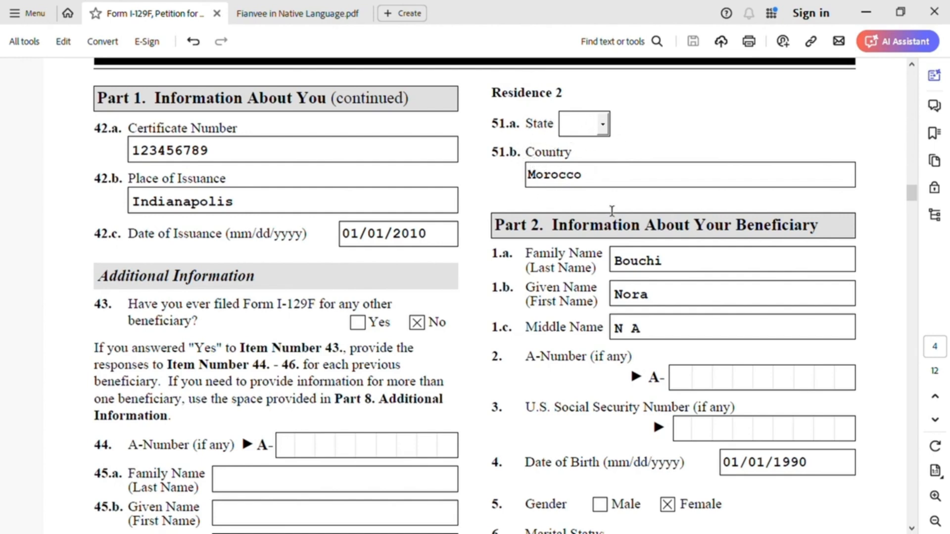
{"action": "scroll", "coordinate": [670, 299], "scroll_direction": "down", "scroll_amount": 3}
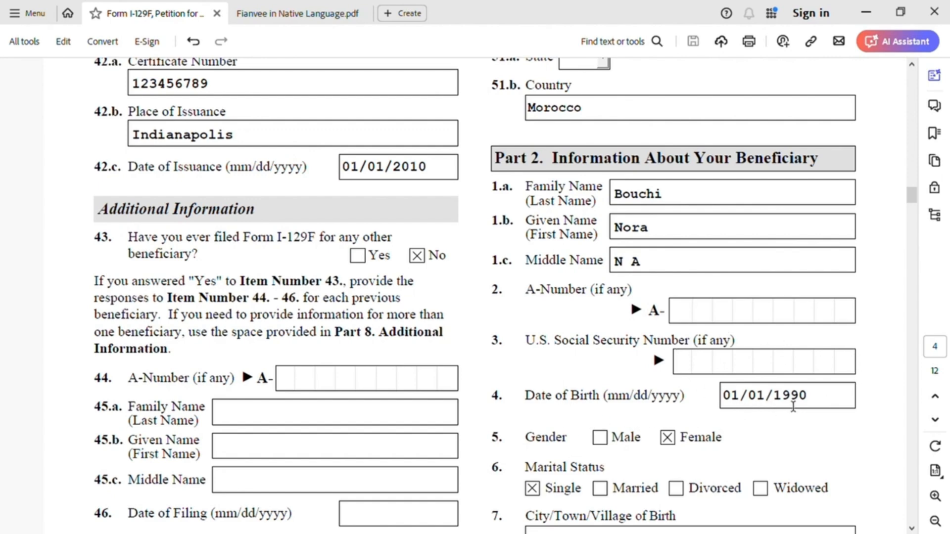
{"action": "scroll", "coordinate": [723, 422], "scroll_direction": "down", "scroll_amount": 2}
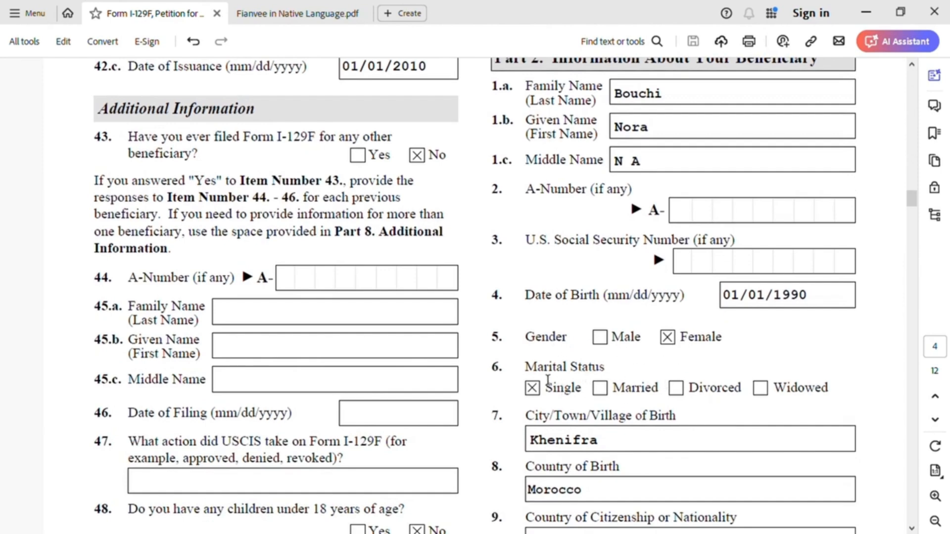
{"action": "scroll", "coordinate": [601, 409], "scroll_direction": "down", "scroll_amount": 3}
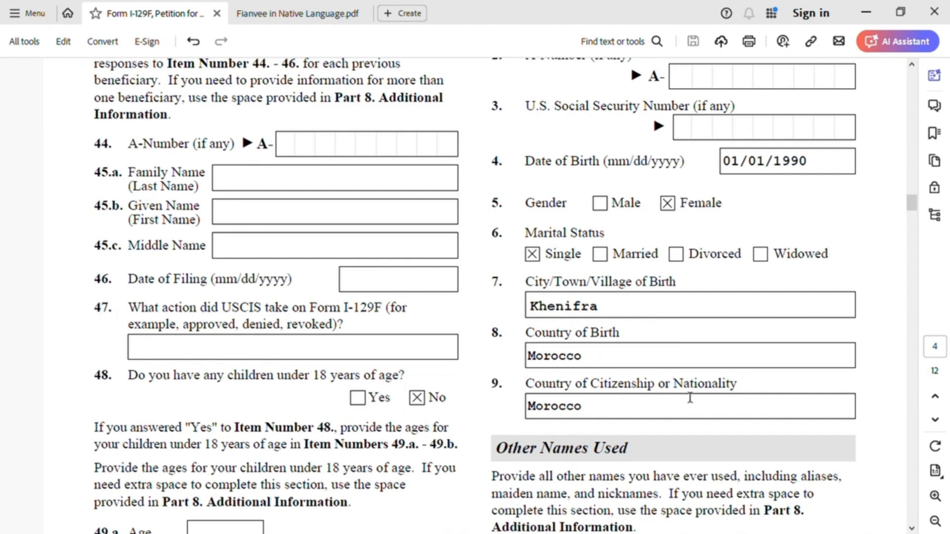
{"action": "scroll", "coordinate": [631, 435], "scroll_direction": "down", "scroll_amount": 3}
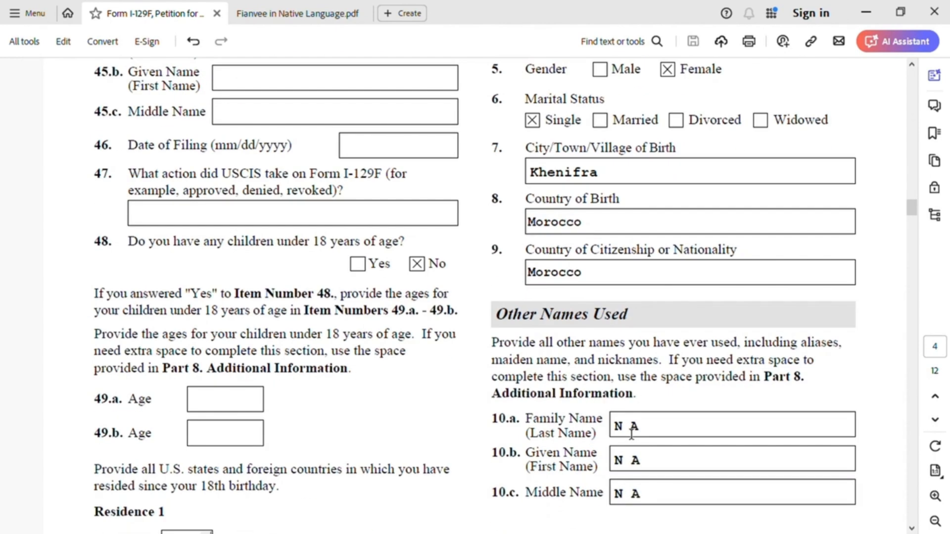
{"action": "scroll", "coordinate": [631, 435], "scroll_direction": "down", "scroll_amount": 2}
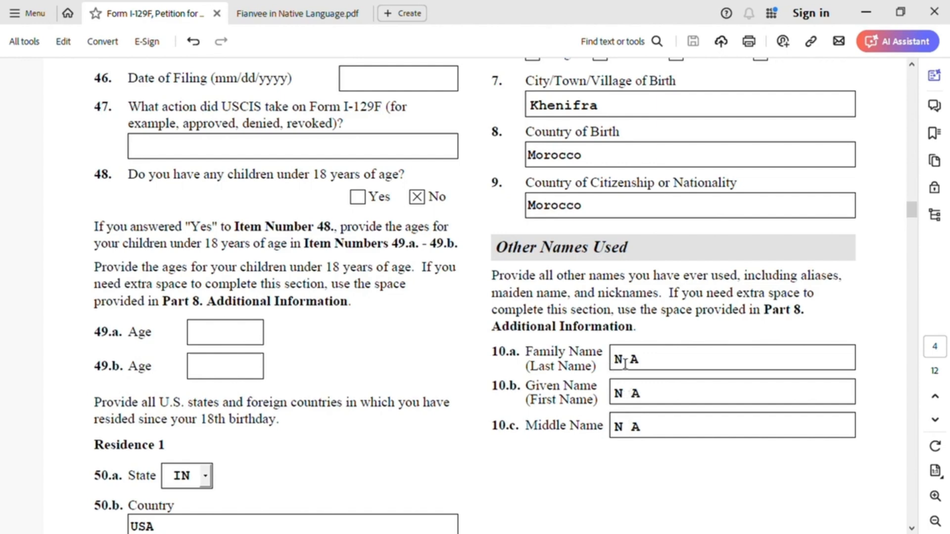
- Review the beneficiary's mailing address and Physical Address 1 with its residence dates, items 11.a to 13.b, on page 5
{"action": "scroll", "coordinate": [619, 367], "scroll_direction": "down", "scroll_amount": 10}
{"action": "scroll", "coordinate": [626, 370], "scroll_direction": "down", "scroll_amount": 3}
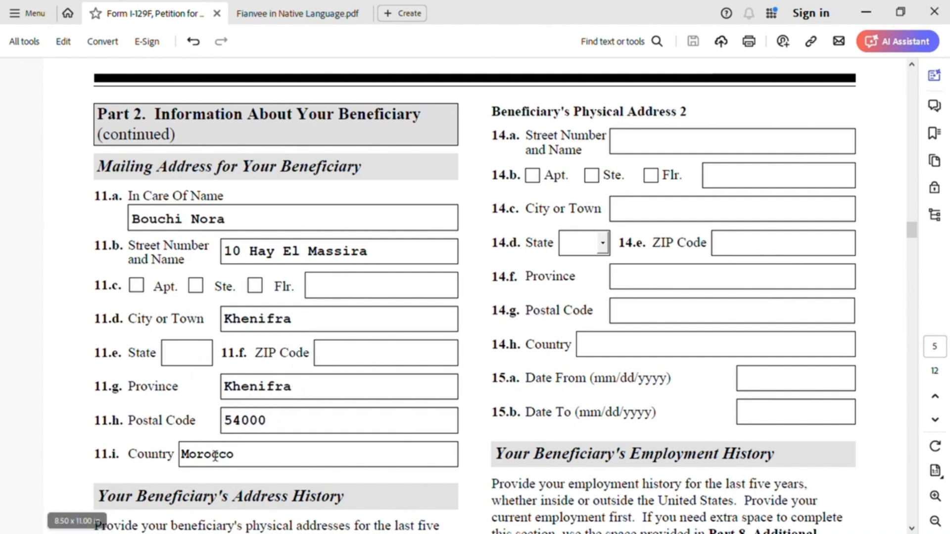
{"action": "scroll", "coordinate": [348, 417], "scroll_direction": "down", "scroll_amount": 3}
{"action": "scroll", "coordinate": [348, 417], "scroll_direction": "down", "scroll_amount": 3}
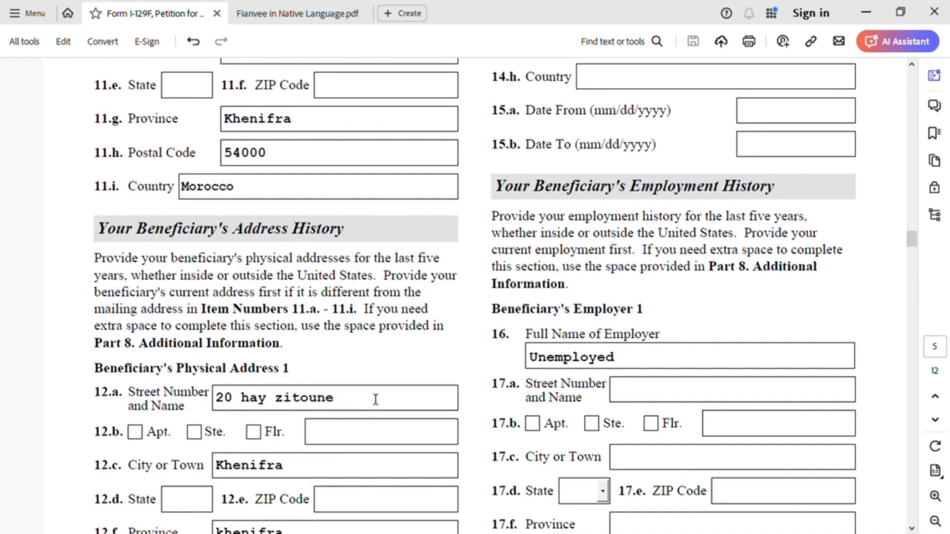
{"action": "scroll", "coordinate": [375, 399], "scroll_direction": "down", "scroll_amount": 3}
{"action": "scroll", "coordinate": [153, 210], "scroll_direction": "down", "scroll_amount": 1}
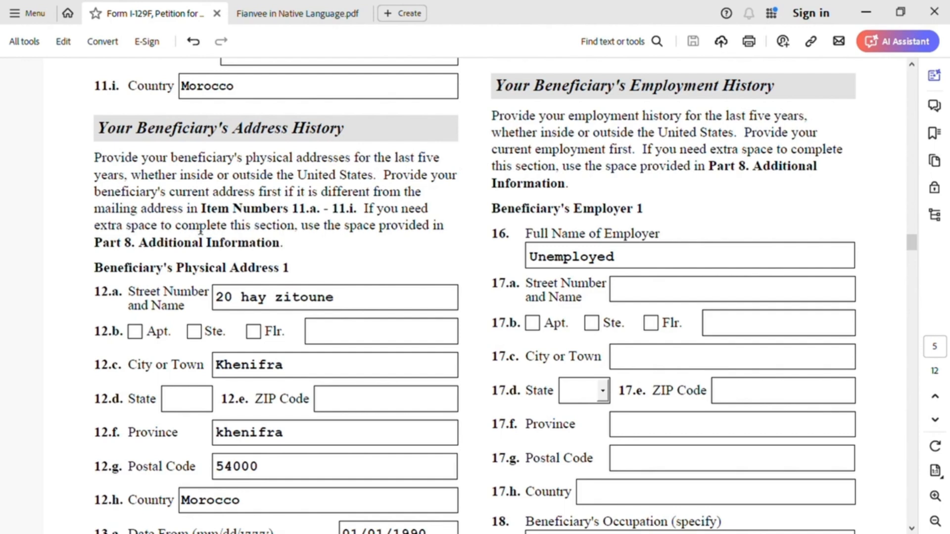
{"action": "scroll", "coordinate": [361, 292], "scroll_direction": "down", "scroll_amount": 1}
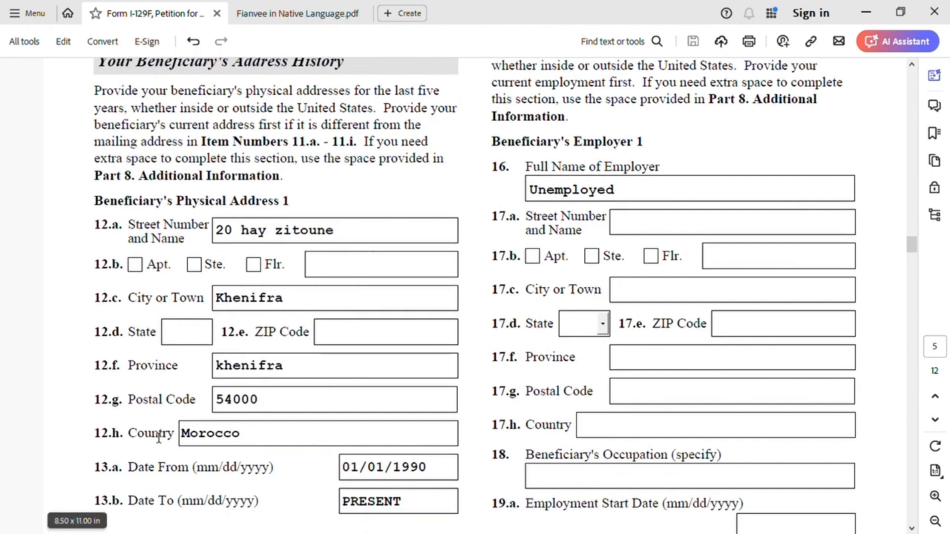
{"action": "scroll", "coordinate": [337, 409], "scroll_direction": "down", "scroll_amount": 3}
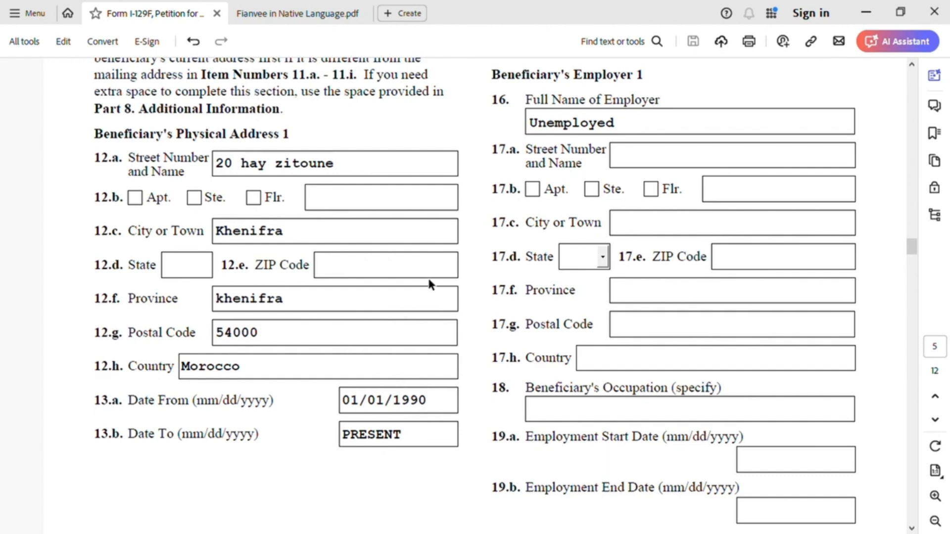
- Review Physical Address 2 and the beneficiary's employment history for both employers, items 14.a to 23.b, on pages 5 and 6
{"action": "scroll", "coordinate": [443, 265], "scroll_direction": "down", "scroll_amount": 4}
{"action": "scroll", "coordinate": [444, 266], "scroll_direction": "up", "scroll_amount": 15}
{"action": "scroll", "coordinate": [450, 264], "scroll_direction": "up", "scroll_amount": 10}
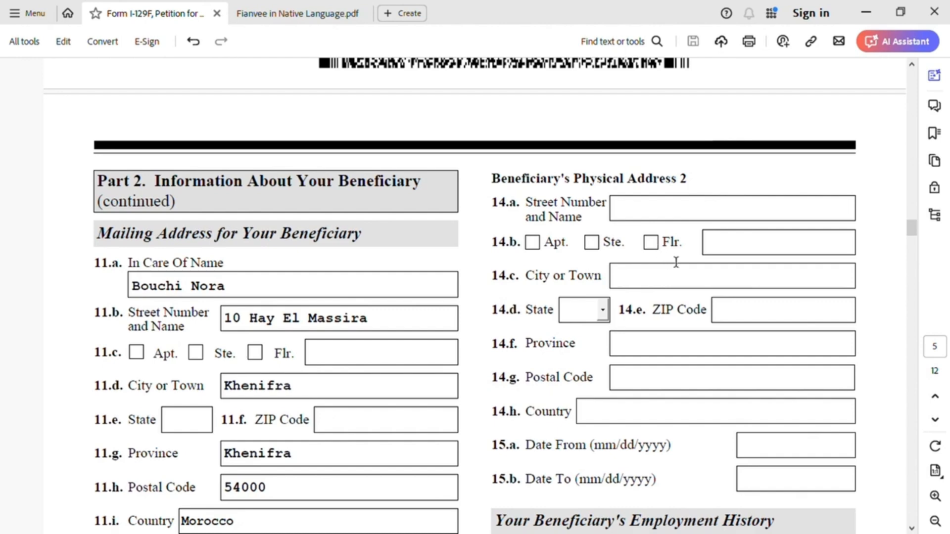
{"action": "scroll", "coordinate": [682, 267], "scroll_direction": "down", "scroll_amount": 11}
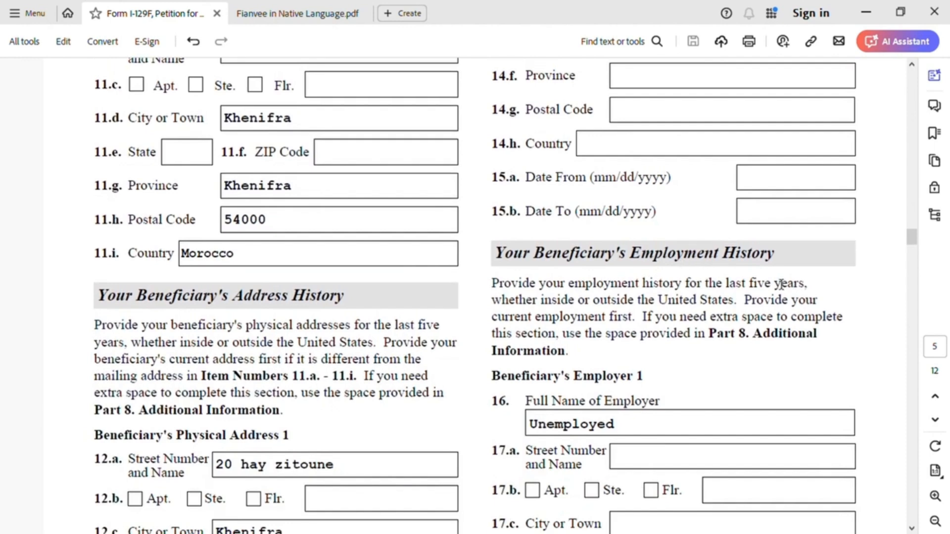
{"action": "scroll", "coordinate": [784, 284], "scroll_direction": "down", "scroll_amount": 4}
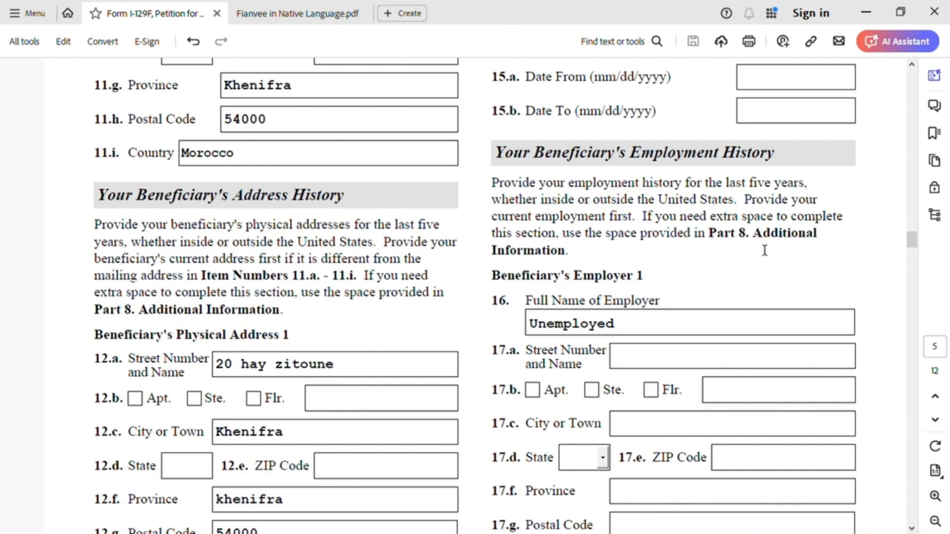
{"action": "scroll", "coordinate": [625, 269], "scroll_direction": "down", "scroll_amount": 3}
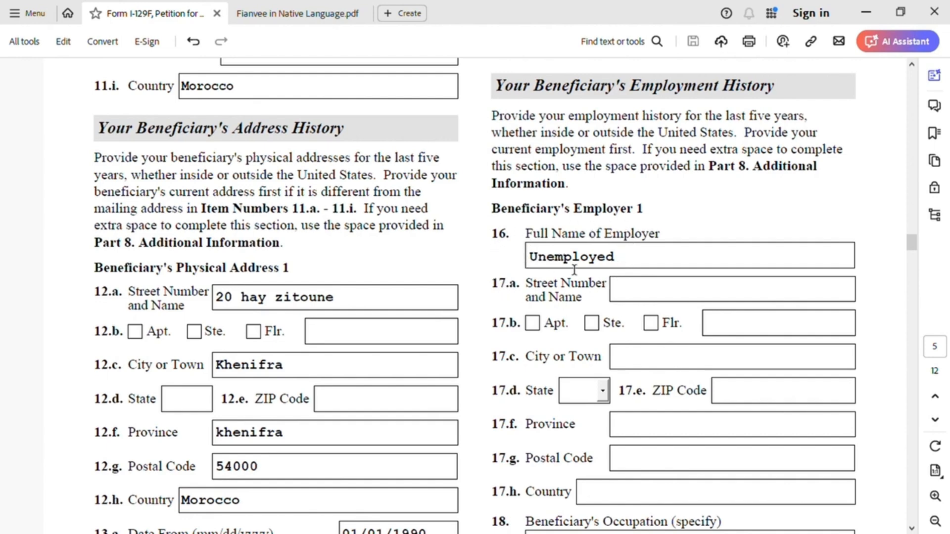
{"action": "scroll", "coordinate": [608, 277], "scroll_direction": "down", "scroll_amount": 4}
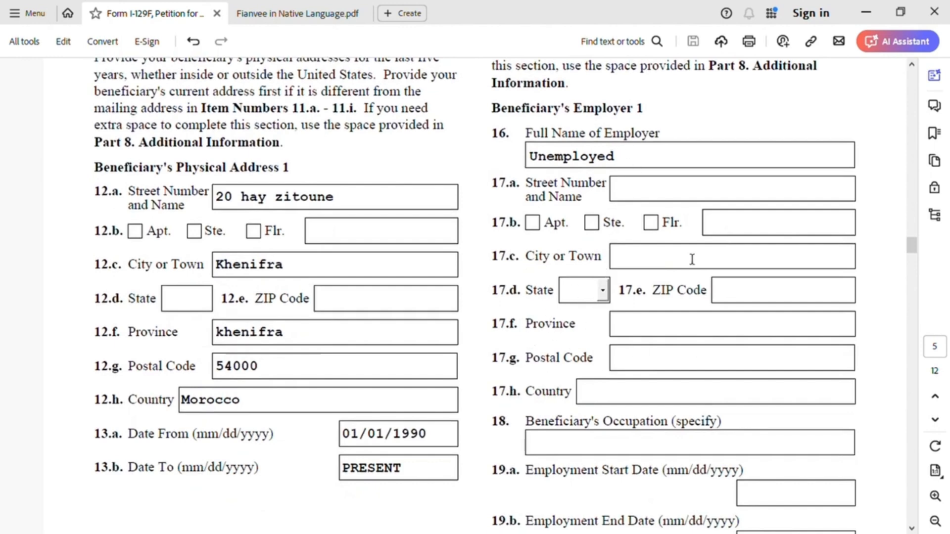
{"action": "scroll", "coordinate": [551, 211], "scroll_direction": "down", "scroll_amount": 3}
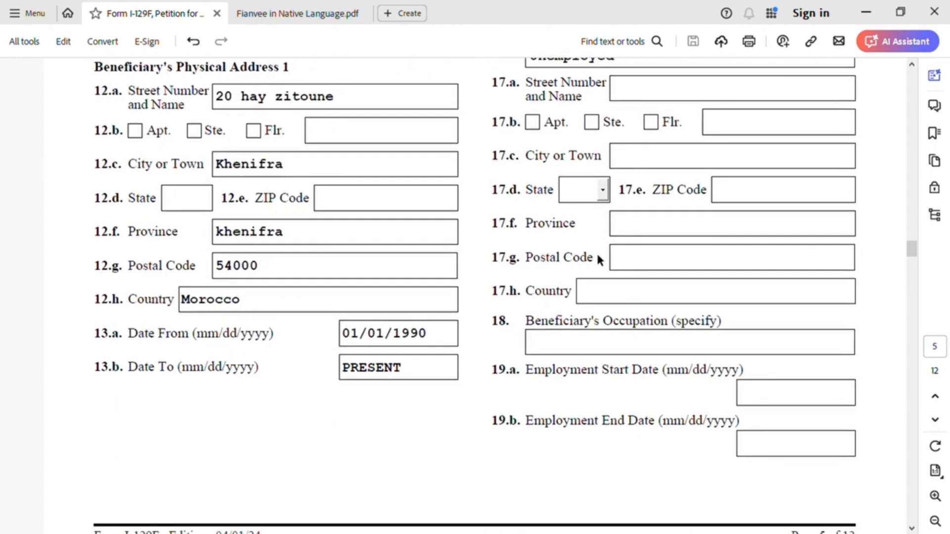
{"action": "scroll", "coordinate": [579, 275], "scroll_direction": "down", "scroll_amount": 12}
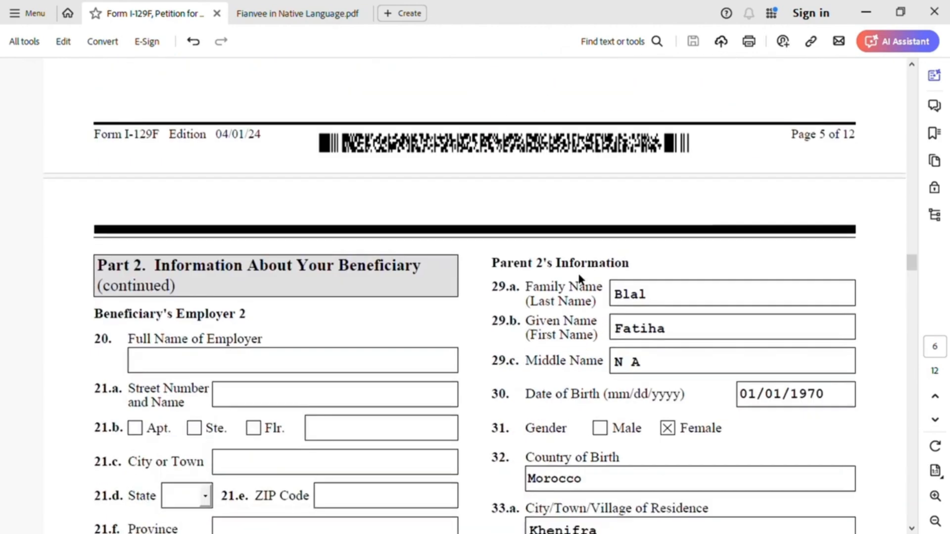
{"action": "scroll", "coordinate": [287, 304], "scroll_direction": "down", "scroll_amount": 3}
{"action": "scroll", "coordinate": [285, 268], "scroll_direction": "down", "scroll_amount": 3}
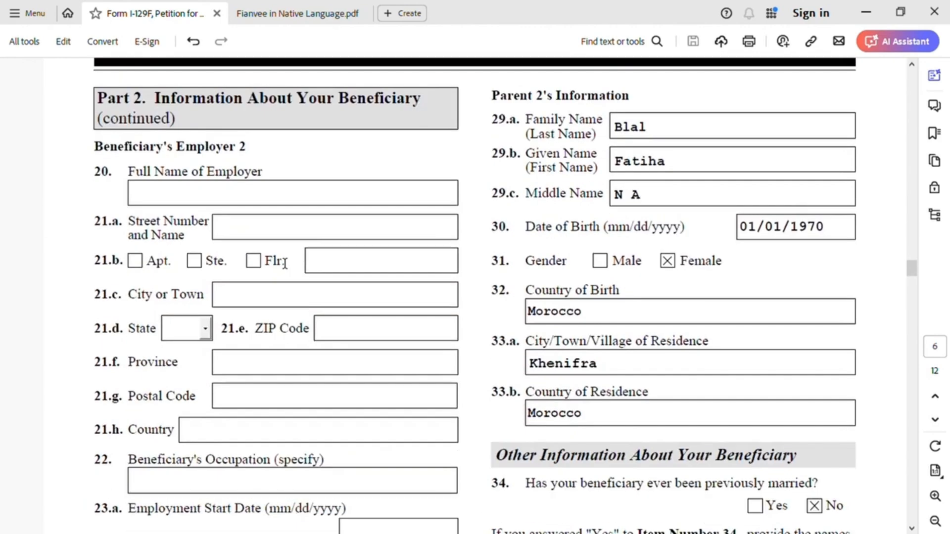
- Review the names, birth details, gender and residence of the beneficiary's two parents, items 24.a to 33.b, on page 6
{"action": "scroll", "coordinate": [285, 263], "scroll_direction": "down", "scroll_amount": 10}
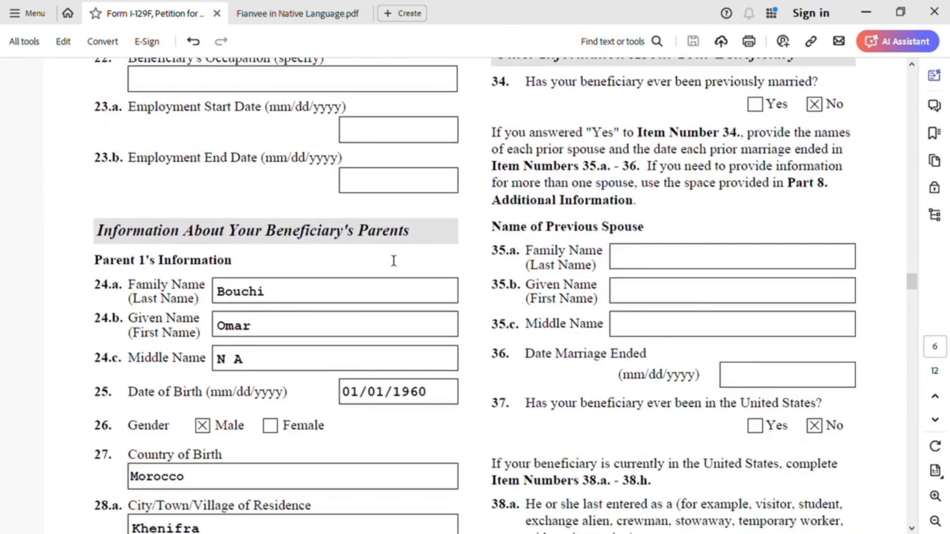
{"action": "scroll", "coordinate": [387, 269], "scroll_direction": "down", "scroll_amount": 2}
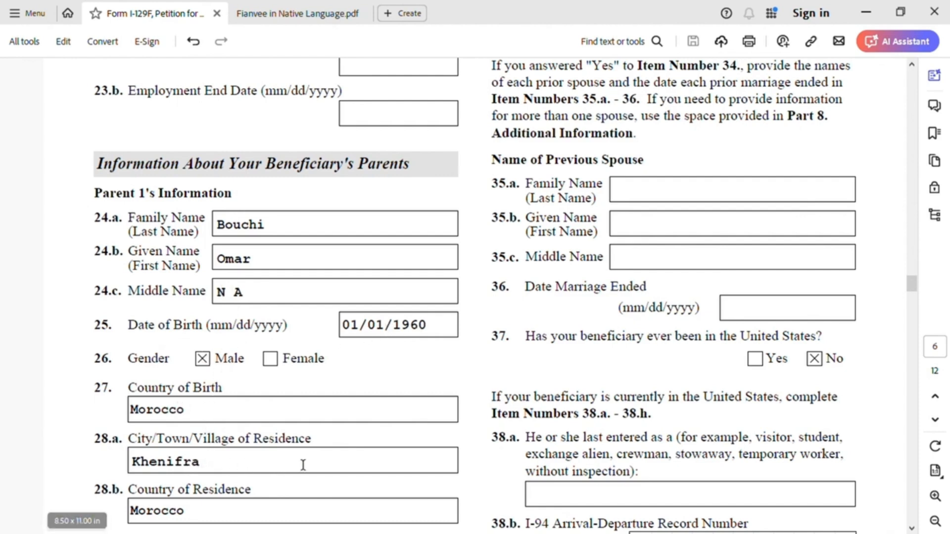
{"action": "scroll", "coordinate": [224, 470], "scroll_direction": "down", "scroll_amount": 1}
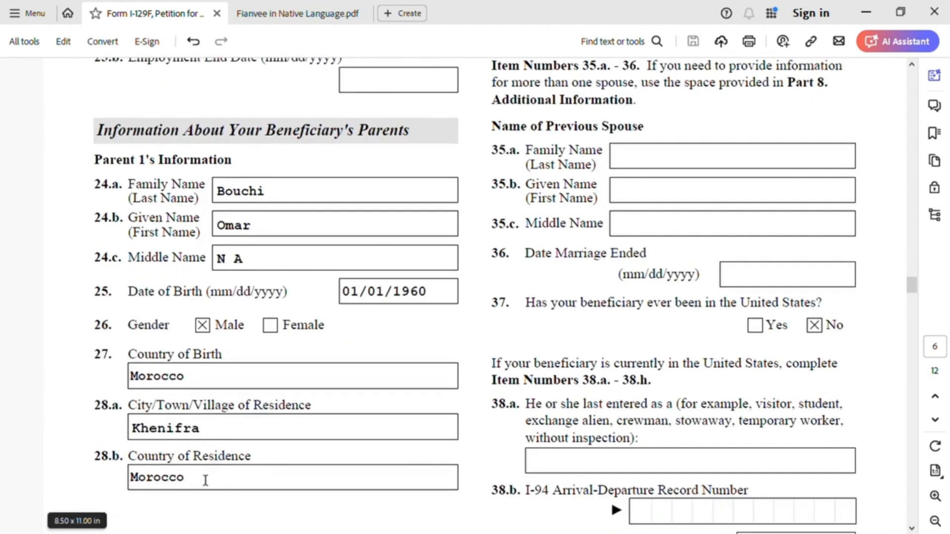
{"action": "scroll", "coordinate": [569, 386], "scroll_direction": "up", "scroll_amount": 15}
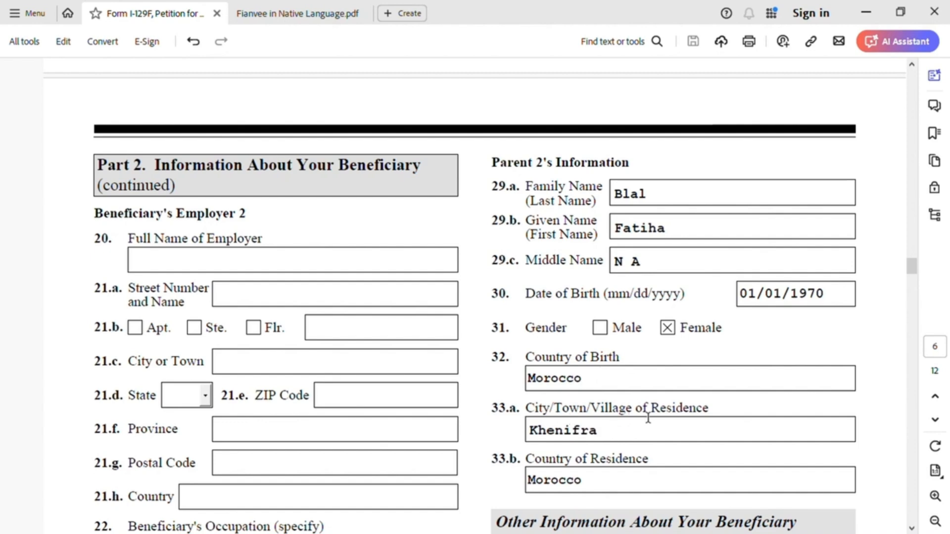
{"action": "scroll", "coordinate": [698, 401], "scroll_direction": "down", "scroll_amount": 3}
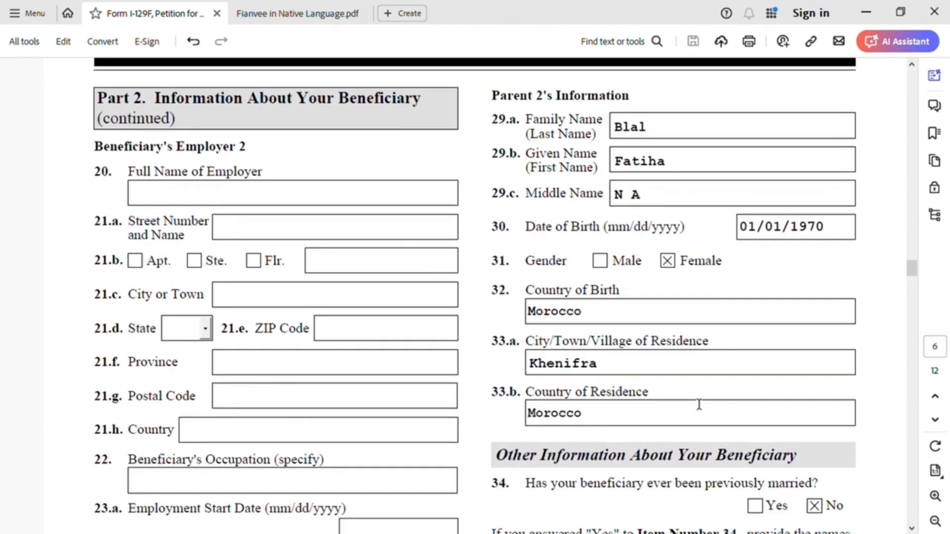
- Review the beneficiary's previous marriage, prior spouse and past presence in the United States, items 34 to 37, on page 6
{"action": "scroll", "coordinate": [698, 405], "scroll_direction": "down", "scroll_amount": 3}
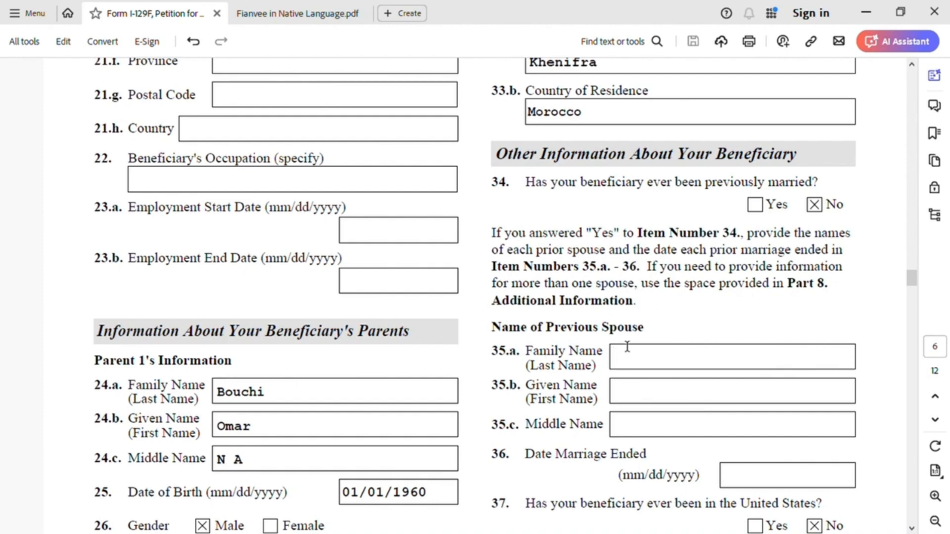
{"action": "scroll", "coordinate": [646, 358], "scroll_direction": "down", "scroll_amount": 3}
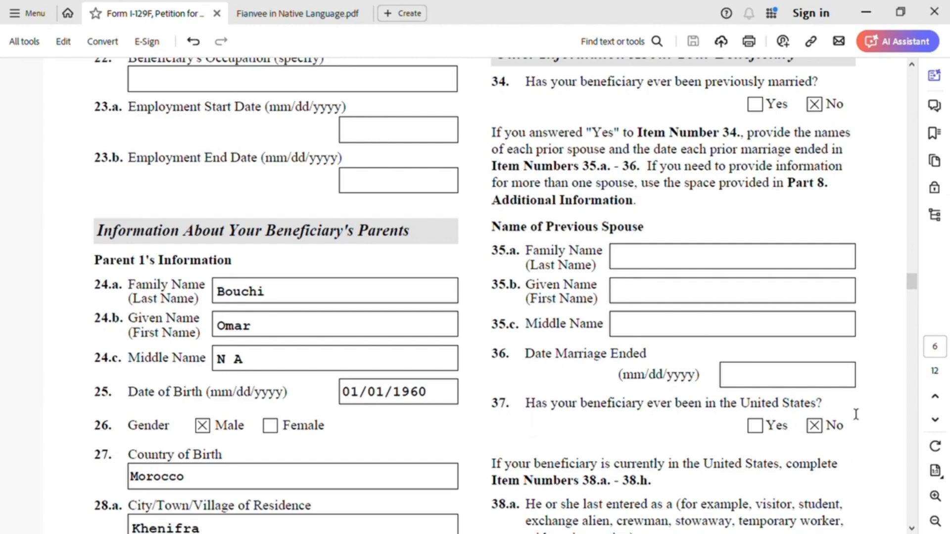
{"action": "scroll", "coordinate": [759, 451], "scroll_direction": "down", "scroll_amount": 3}
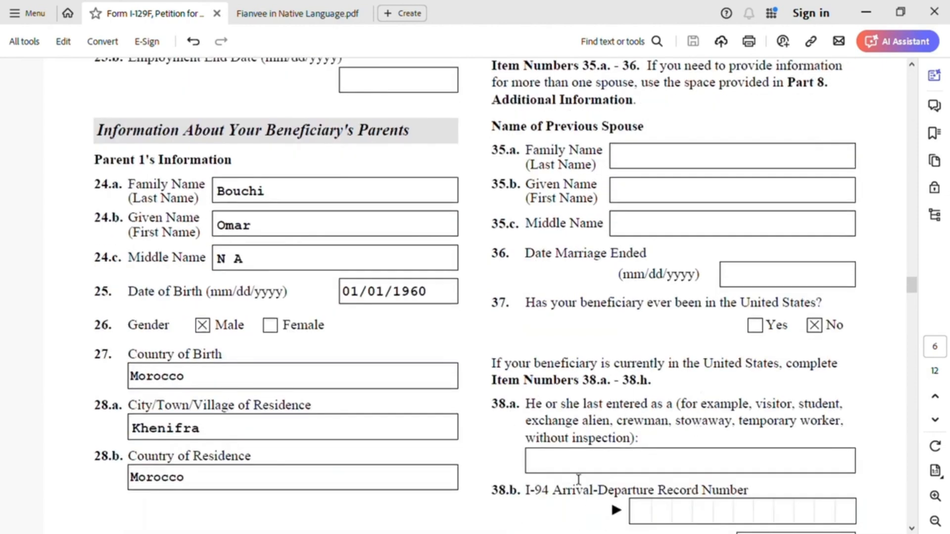
- Examine the entry, I-94, passport and travel document fields for a beneficiary currently in the United States, items 38.a to 38.h
{"action": "scroll", "coordinate": [574, 465], "scroll_direction": "down", "scroll_amount": 3}
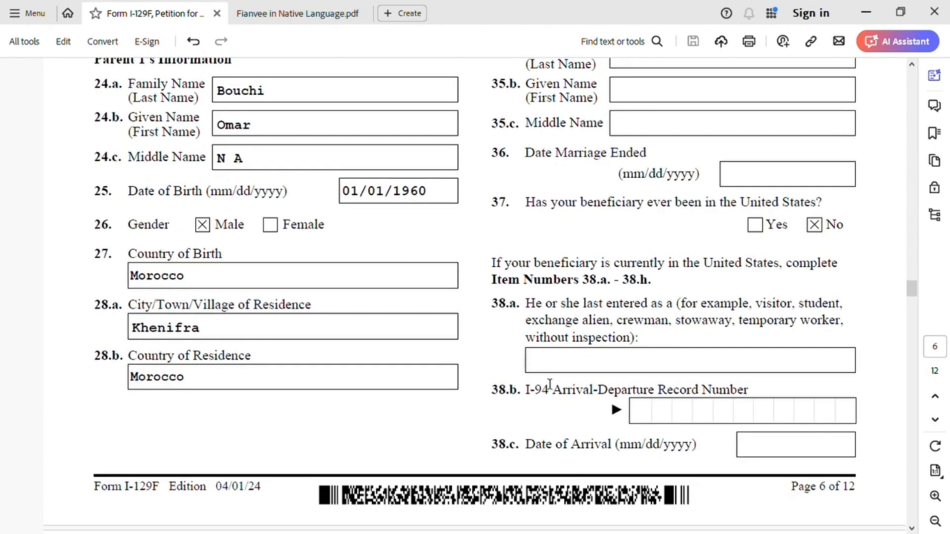
{"action": "scroll", "coordinate": [596, 423], "scroll_direction": "down", "scroll_amount": 4}
{"action": "scroll", "coordinate": [596, 423], "scroll_direction": "down", "scroll_amount": 8}
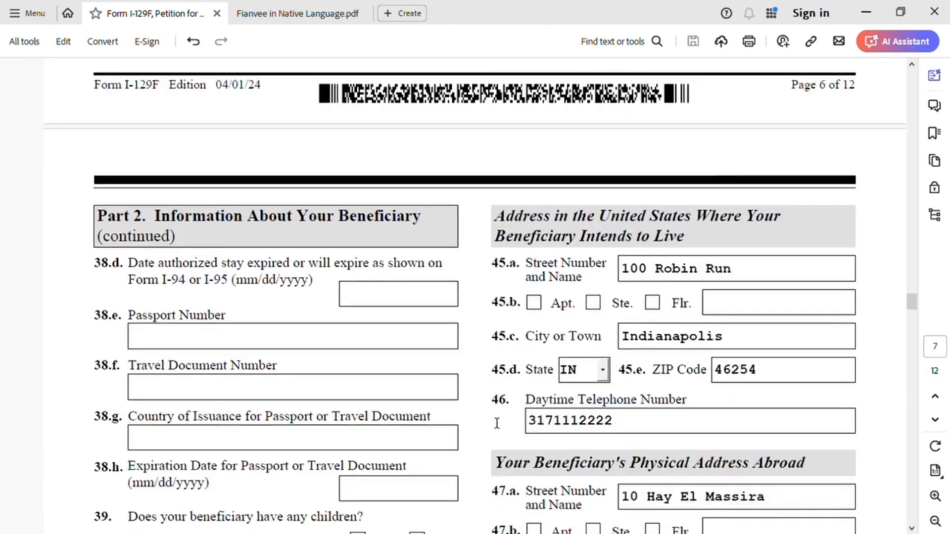
{"action": "scroll", "coordinate": [257, 393], "scroll_direction": "down", "scroll_amount": 2}
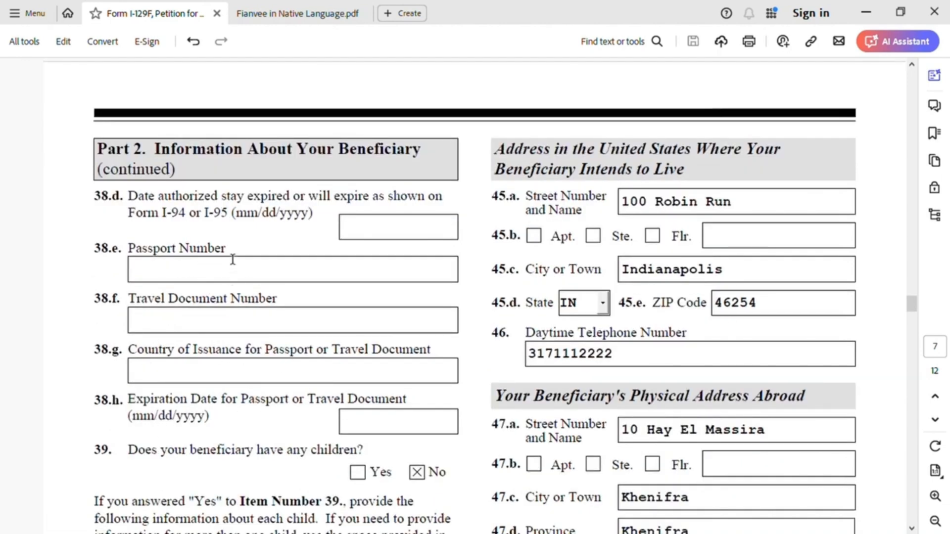
{"action": "scroll", "coordinate": [618, 243], "scroll_direction": "up", "scroll_amount": 5}
{"action": "scroll", "coordinate": [618, 243], "scroll_direction": "up", "scroll_amount": 5}
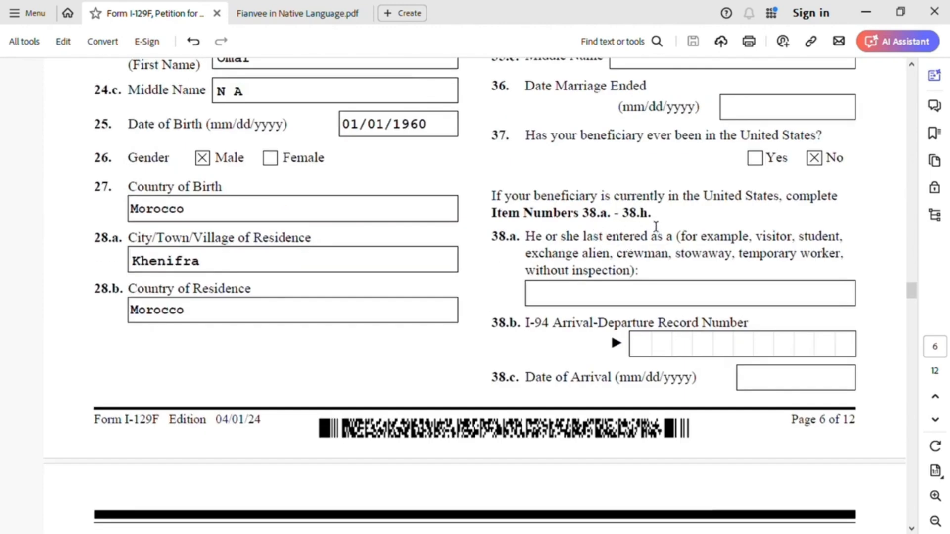
{"action": "scroll", "coordinate": [454, 332], "scroll_direction": "down", "scroll_amount": 8}
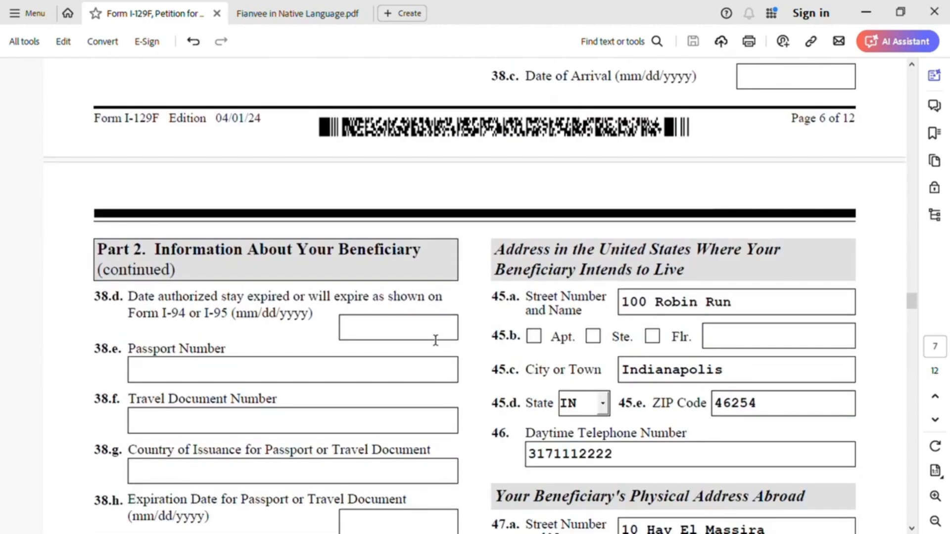
{"action": "scroll", "coordinate": [299, 448], "scroll_direction": "down", "scroll_amount": 1}
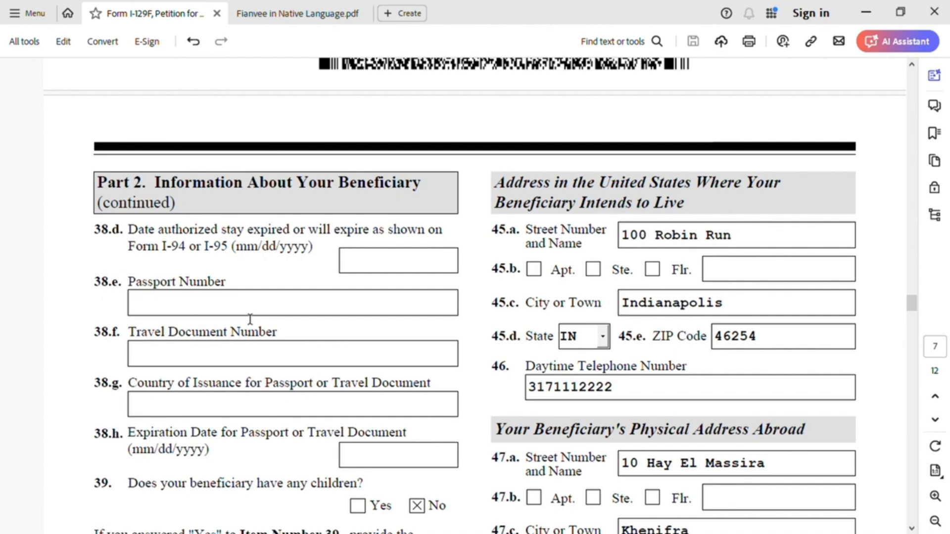
{"action": "scroll", "coordinate": [251, 319], "scroll_direction": "down", "scroll_amount": 2}
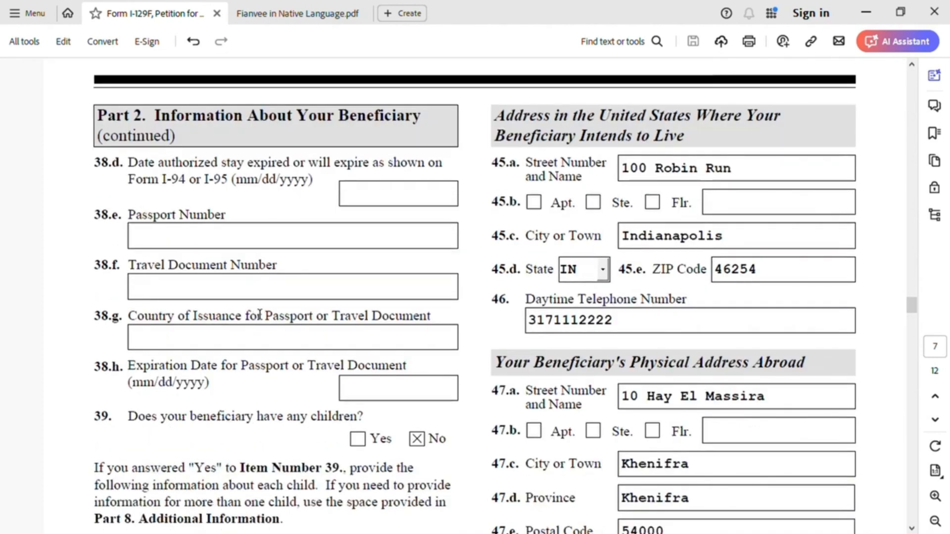
- Review the question about the beneficiary's children and the child information fields, items 39 to 44.h, on page 7
{"action": "scroll", "coordinate": [259, 314], "scroll_direction": "down", "scroll_amount": 3}
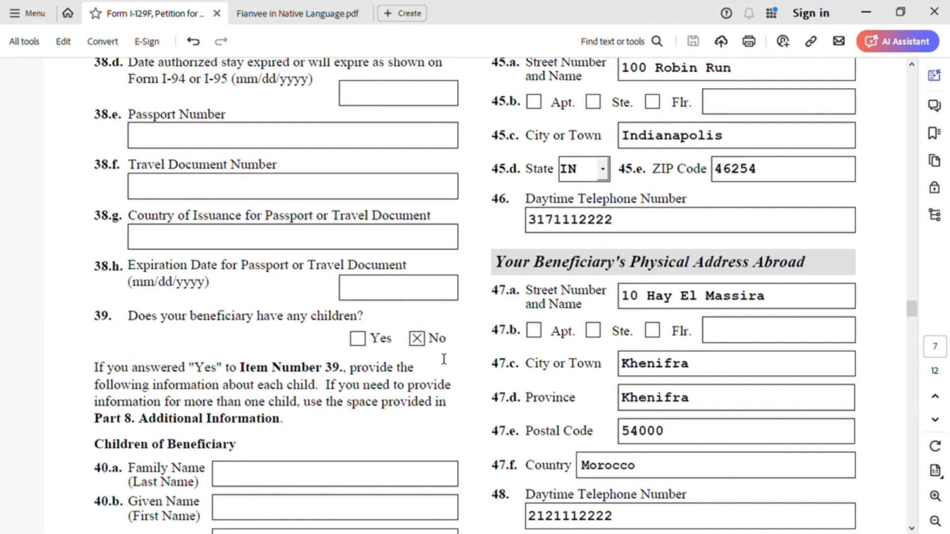
{"action": "scroll", "coordinate": [244, 451], "scroll_direction": "down", "scroll_amount": 2}
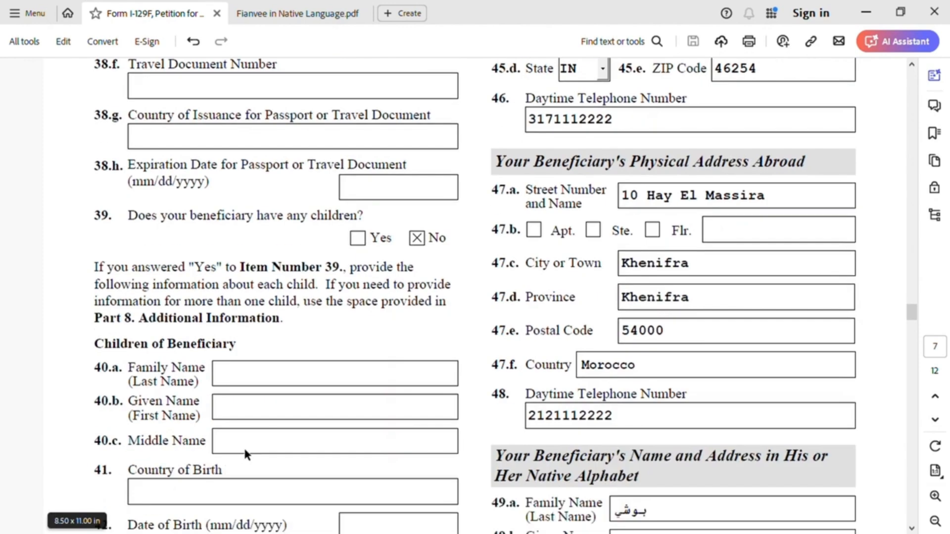
{"action": "scroll", "coordinate": [281, 376], "scroll_direction": "down", "scroll_amount": 10}
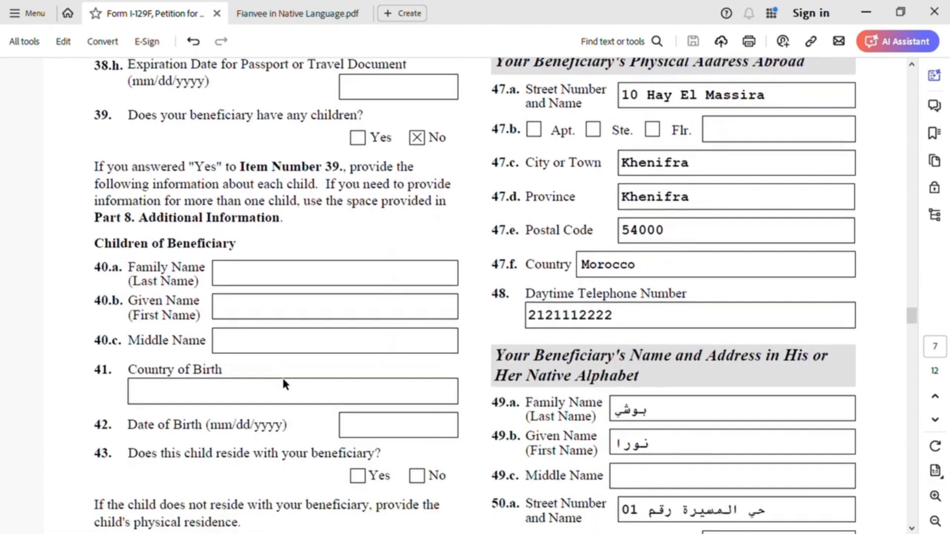
- Review the beneficiary's intended U.S. address, address abroad, telephone numbers, and native-alphabet name and address, items 45.a to 50.f, on page 7
{"action": "scroll", "coordinate": [497, 376], "scroll_direction": "up", "scroll_amount": 15}
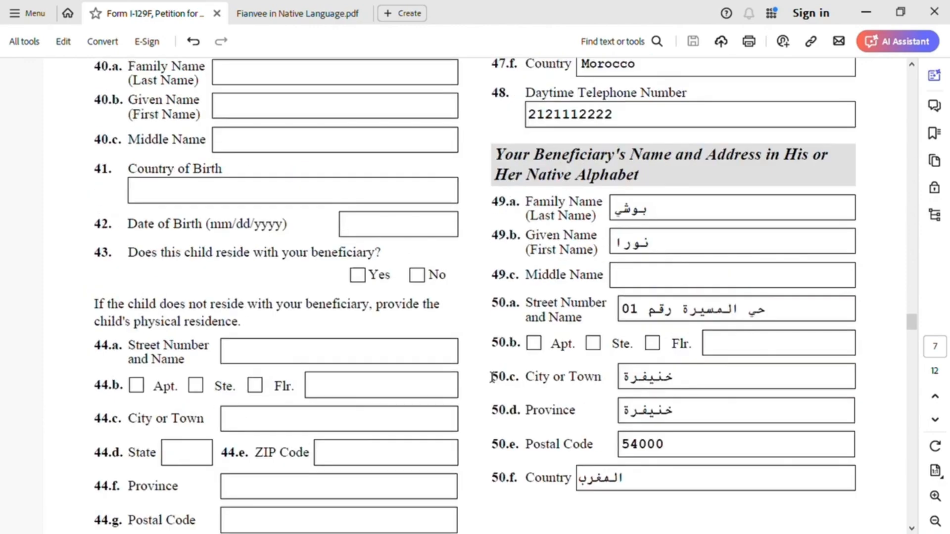
{"action": "scroll", "coordinate": [493, 377], "scroll_direction": "up", "scroll_amount": 1}
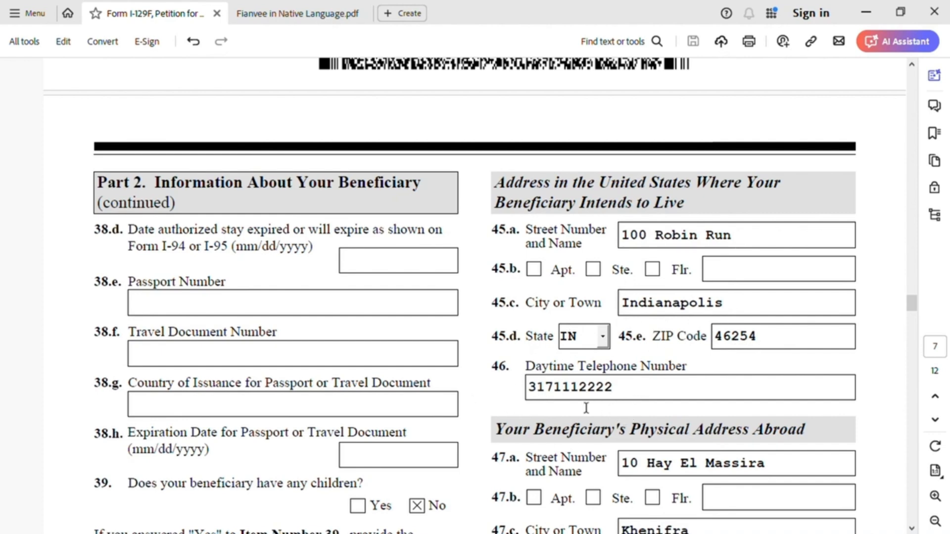
{"action": "scroll", "coordinate": [596, 381], "scroll_direction": "down", "scroll_amount": 2}
{"action": "scroll", "coordinate": [596, 381], "scroll_direction": "down", "scroll_amount": 3}
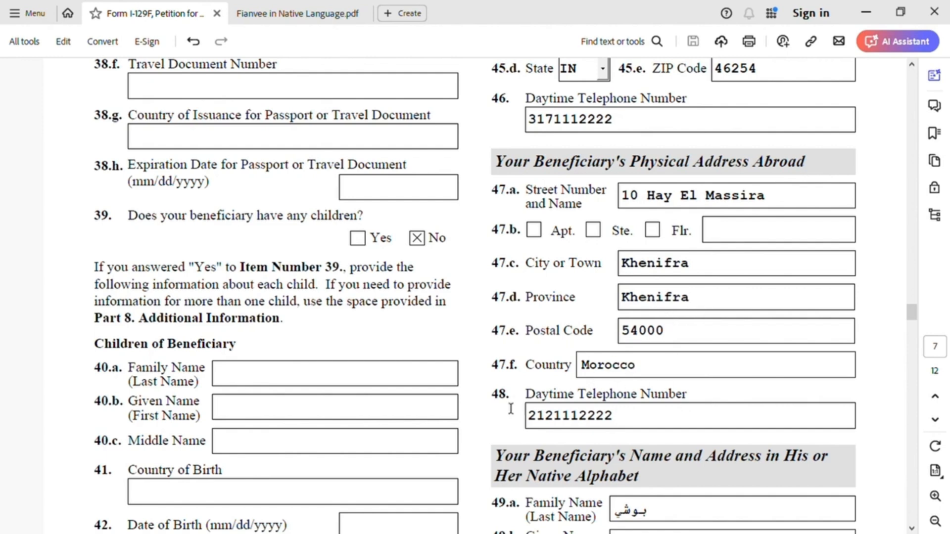
{"action": "scroll", "coordinate": [598, 411], "scroll_direction": "down", "scroll_amount": 7}
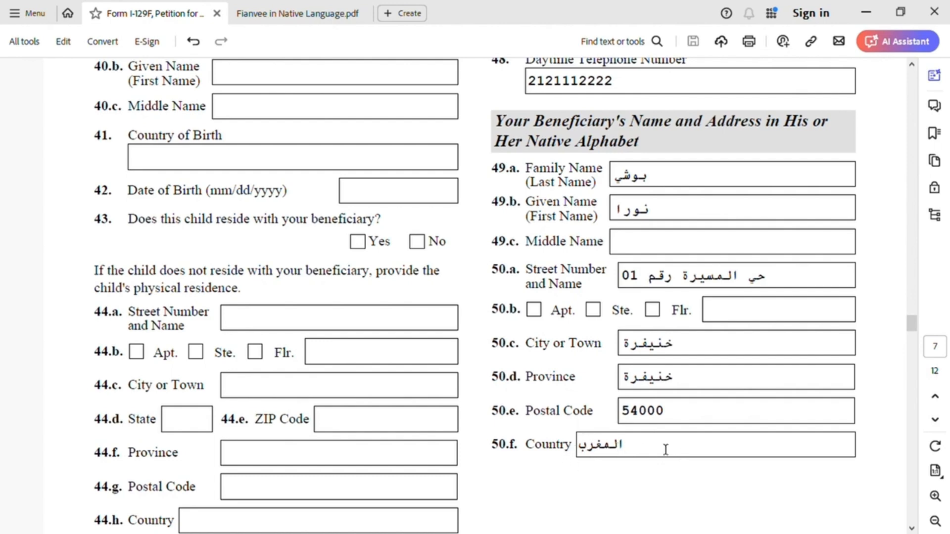
- Review the questions on relationship to the fiancé(e) and meeting in person, items 51 to 53, and the instructions for item 54, on page 8
{"action": "scroll", "coordinate": [737, 475], "scroll_direction": "down", "scroll_amount": 8}
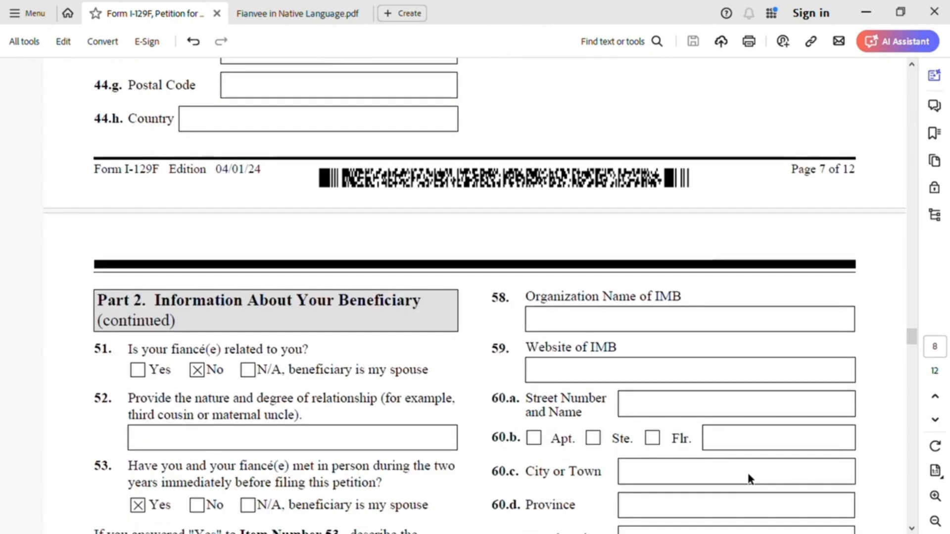
{"action": "scroll", "coordinate": [751, 478], "scroll_direction": "down", "scroll_amount": 1}
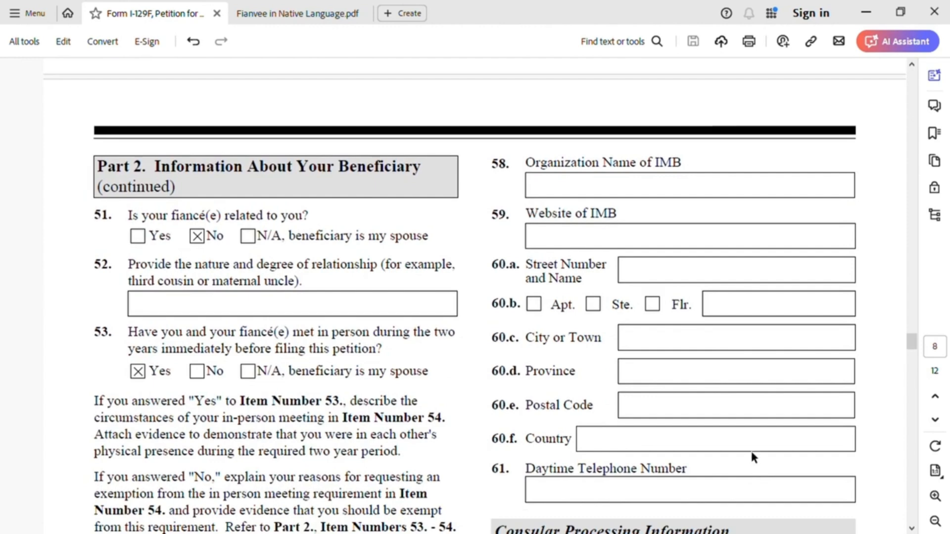
{"action": "scroll", "coordinate": [752, 457], "scroll_direction": "down", "scroll_amount": 1}
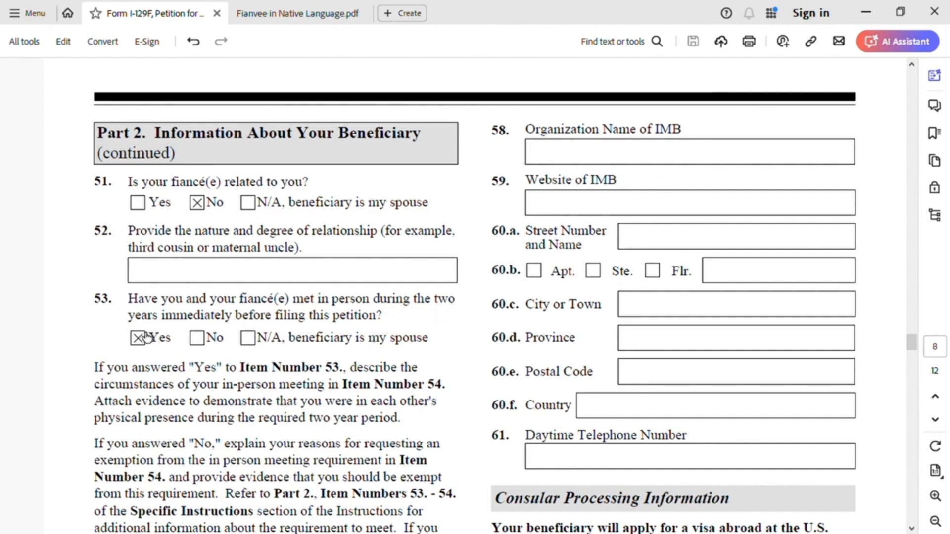
{"action": "scroll", "coordinate": [313, 415], "scroll_direction": "down", "scroll_amount": 1}
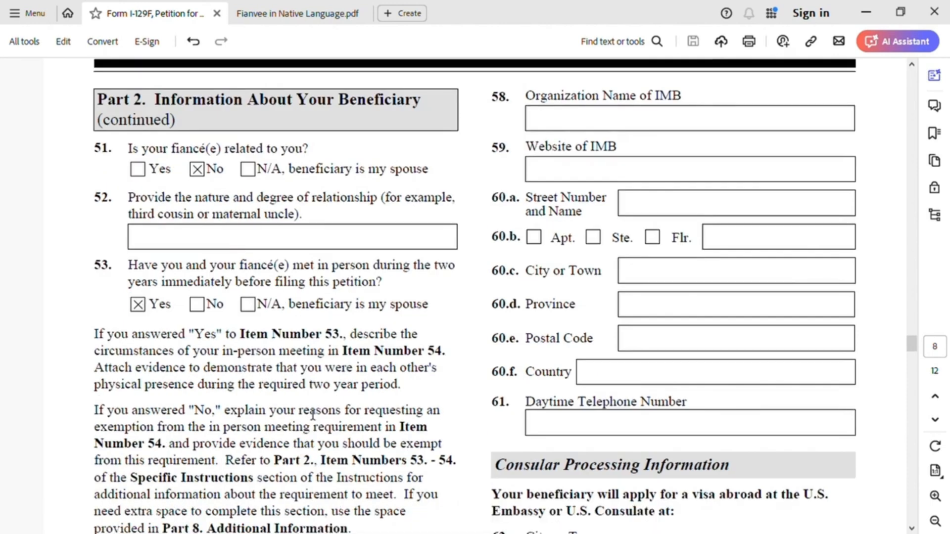
{"action": "scroll", "coordinate": [313, 414], "scroll_direction": "down", "scroll_amount": 2}
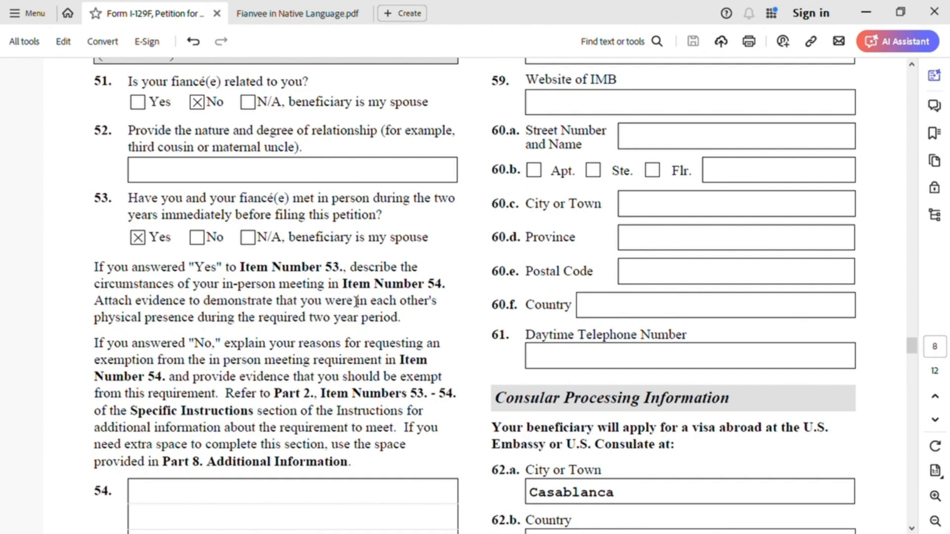
- Review the in-person meeting explanation, international marriage broker fields and consular processing location, items 54 to 62.b, on page 8
{"action": "scroll", "coordinate": [226, 430], "scroll_direction": "down", "scroll_amount": 1}
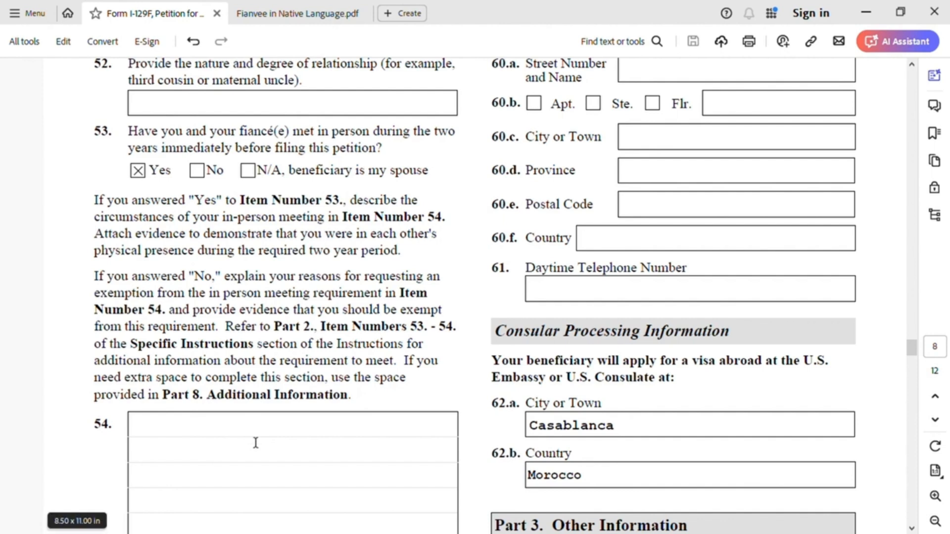
{"action": "scroll", "coordinate": [465, 406], "scroll_direction": "down", "scroll_amount": 6}
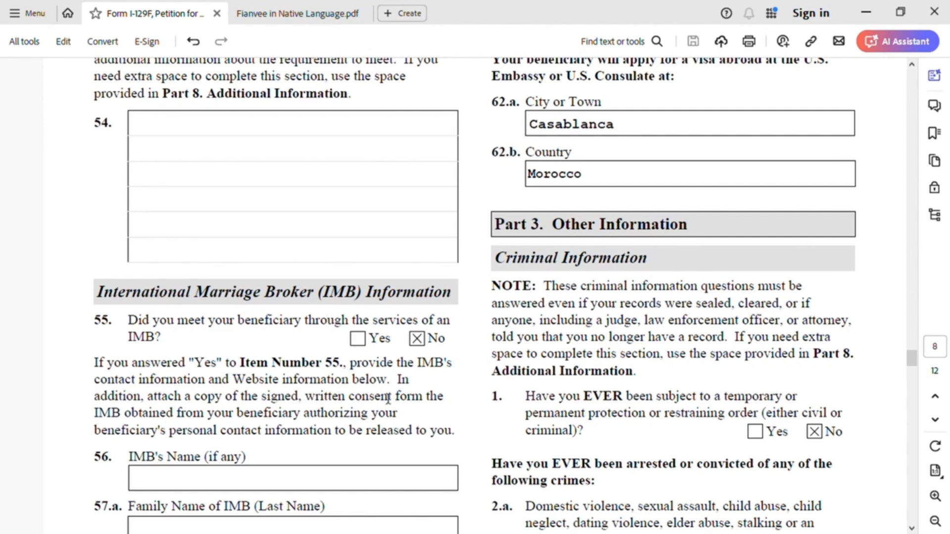
{"action": "scroll", "coordinate": [276, 396], "scroll_direction": "down", "scroll_amount": 3}
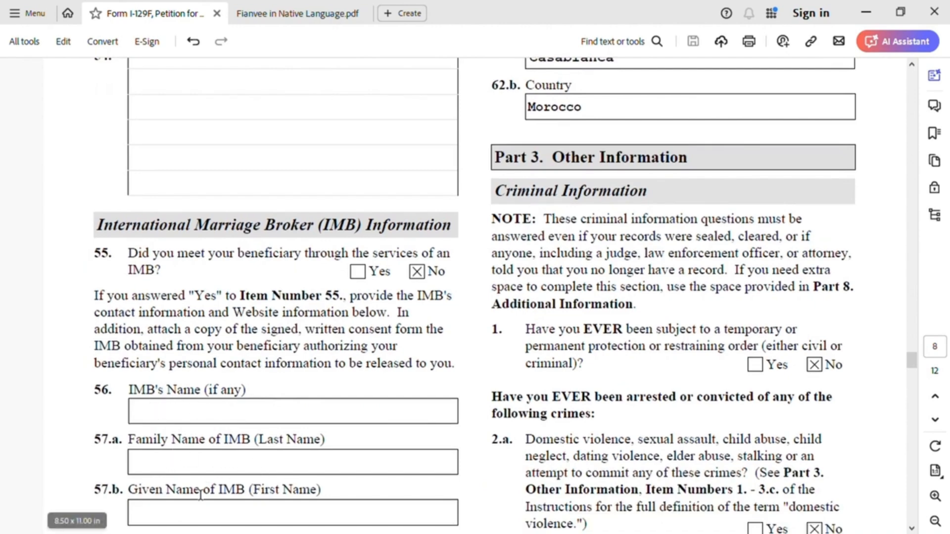
{"action": "scroll", "coordinate": [349, 469], "scroll_direction": "down", "scroll_amount": 3}
{"action": "scroll", "coordinate": [424, 438], "scroll_direction": "up", "scroll_amount": 20}
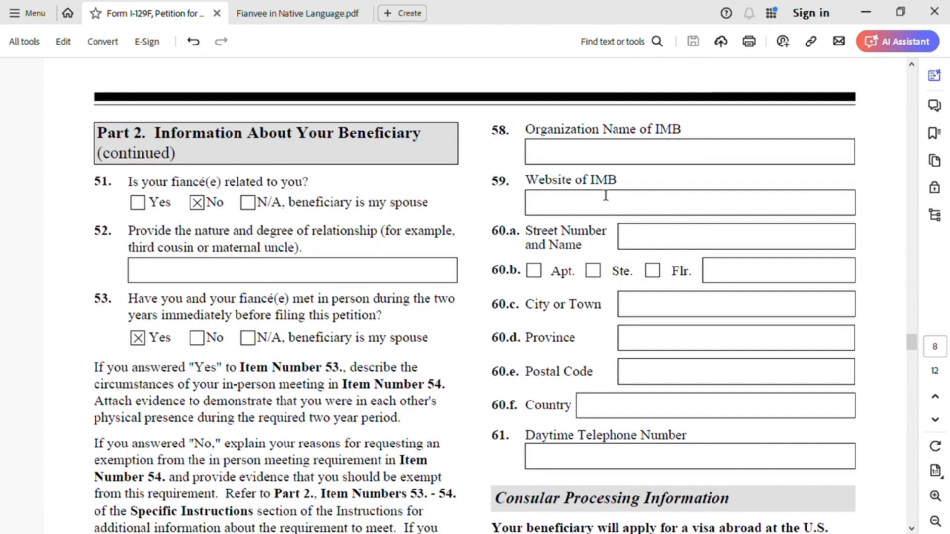
{"action": "scroll", "coordinate": [634, 304], "scroll_direction": "down", "scroll_amount": 1}
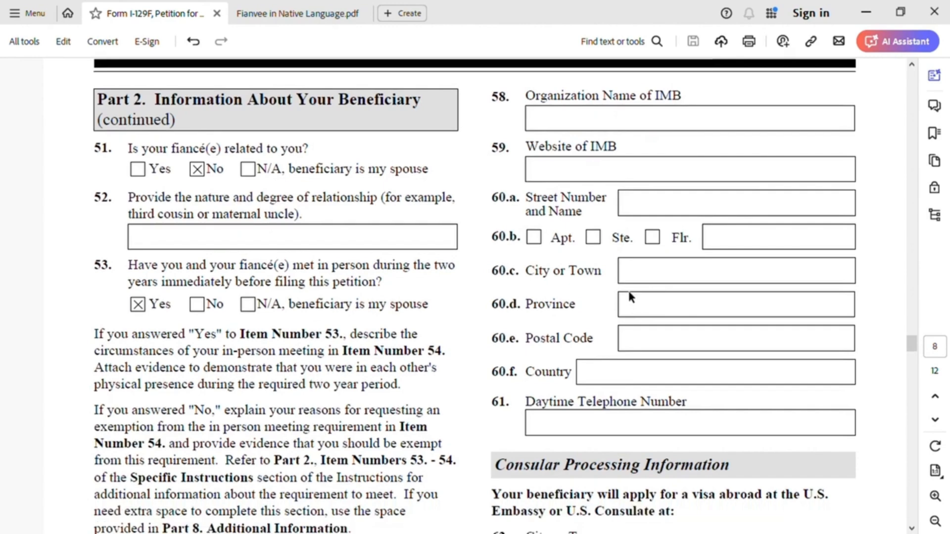
{"action": "scroll", "coordinate": [602, 259], "scroll_direction": "down", "scroll_amount": 10}
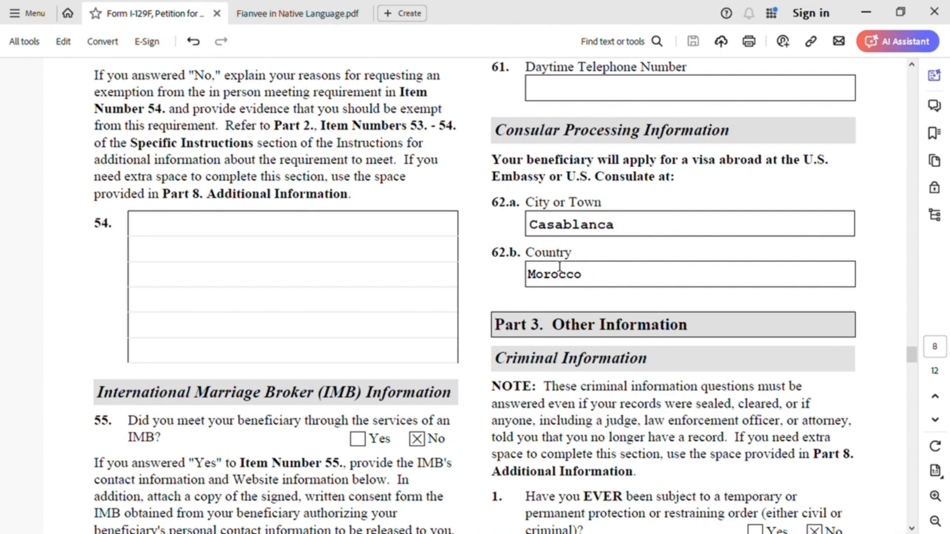
- Examine the Part 3 criminal information questions and notes, items 1 to 4.b, on pages 8 and 9
{"action": "scroll", "coordinate": [711, 302], "scroll_direction": "down", "scroll_amount": 3}
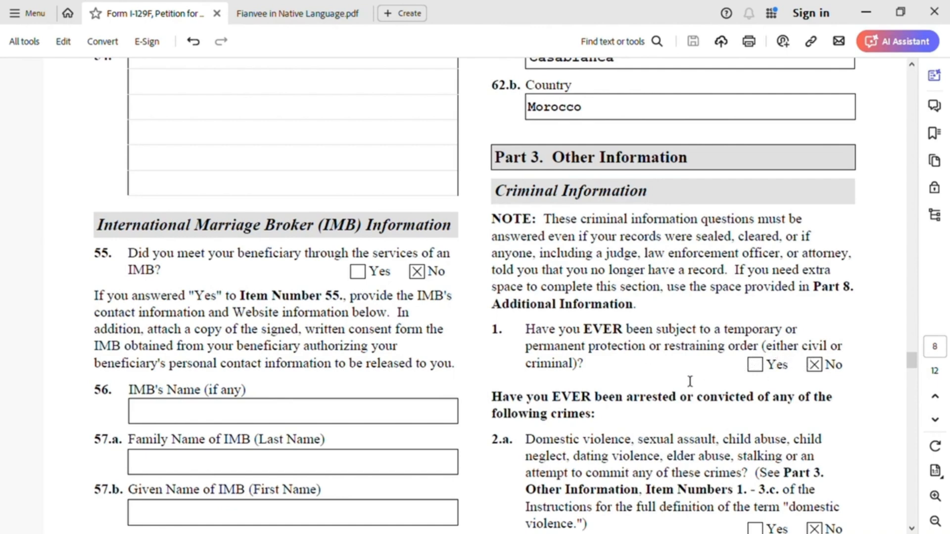
{"action": "scroll", "coordinate": [816, 374], "scroll_direction": "down", "scroll_amount": 3}
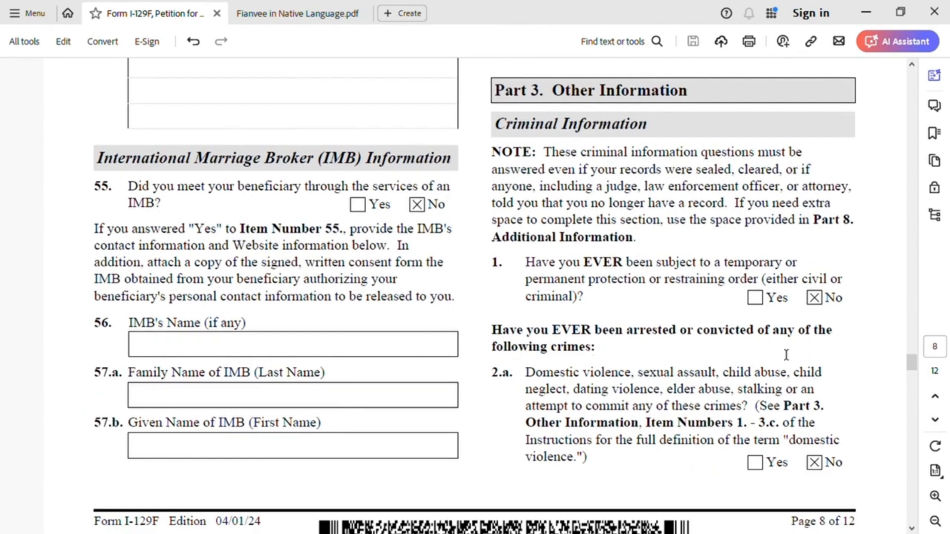
{"action": "scroll", "coordinate": [758, 374], "scroll_direction": "down", "scroll_amount": 3}
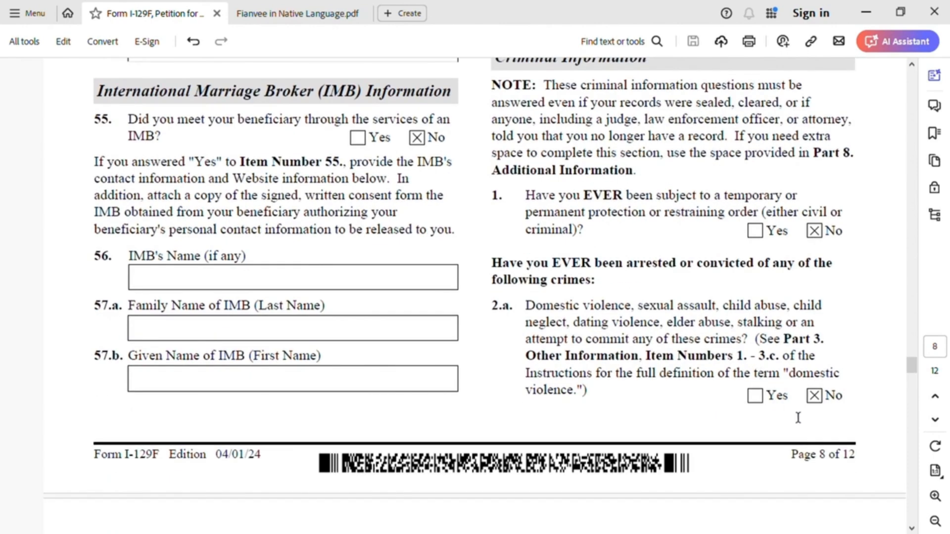
{"action": "scroll", "coordinate": [809, 398], "scroll_direction": "down", "scroll_amount": 15}
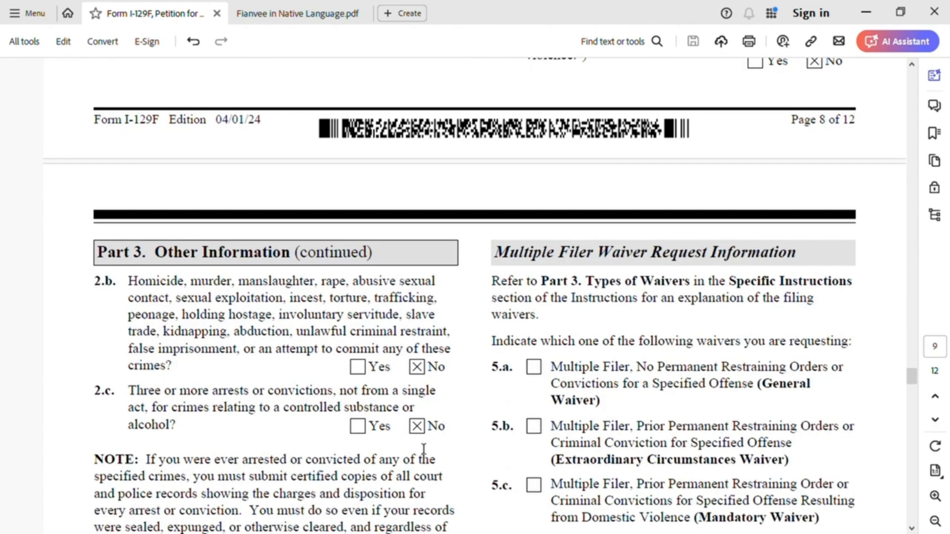
{"action": "scroll", "coordinate": [449, 419], "scroll_direction": "down", "scroll_amount": 15}
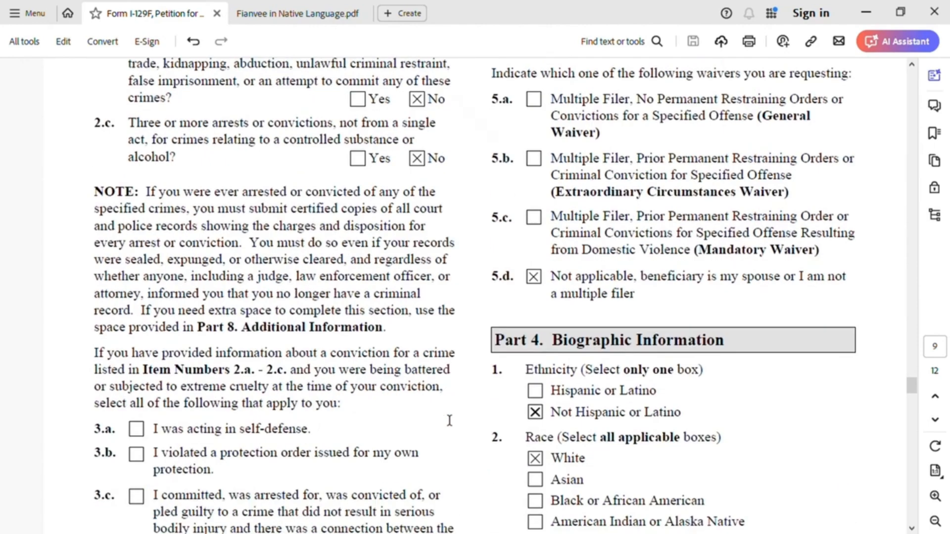
{"action": "scroll", "coordinate": [218, 345], "scroll_direction": "down", "scroll_amount": 8}
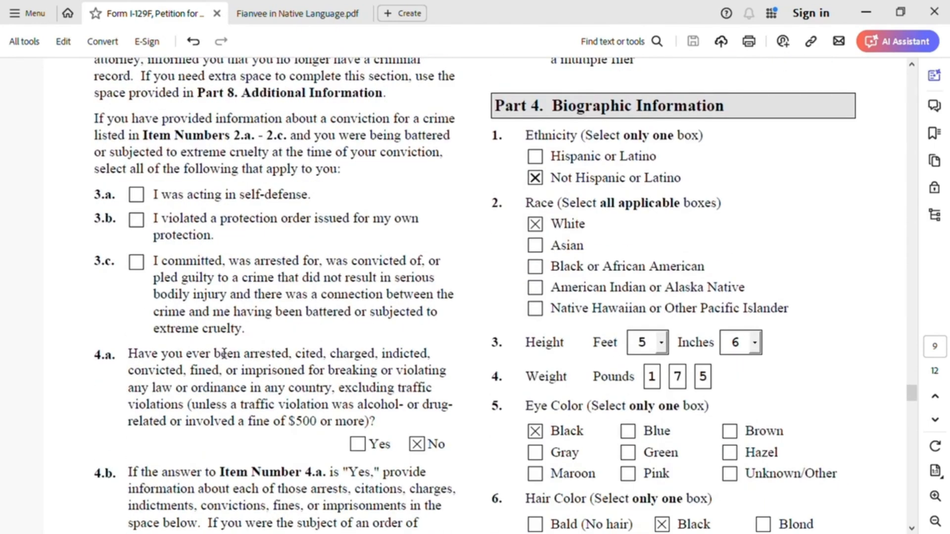
{"action": "scroll", "coordinate": [243, 368], "scroll_direction": "down", "scroll_amount": 2}
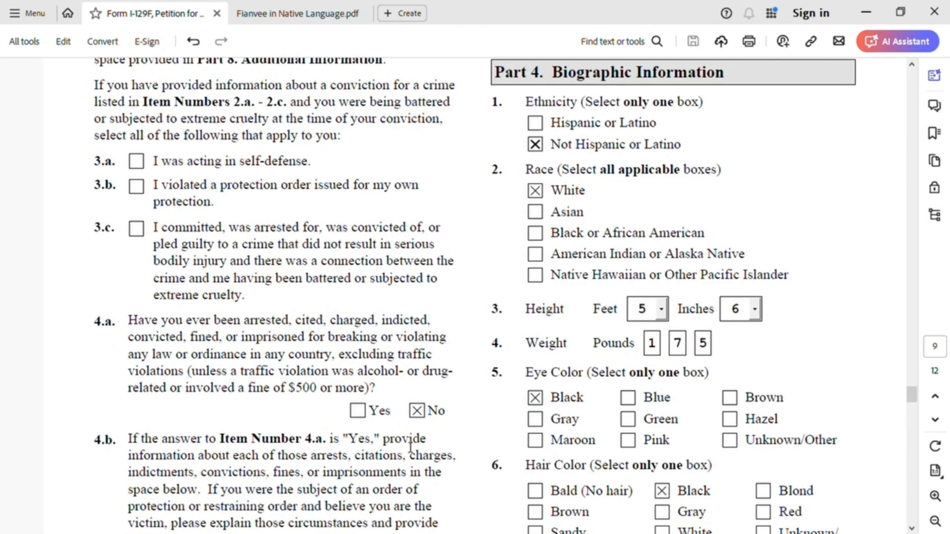
{"action": "scroll", "coordinate": [428, 443], "scroll_direction": "down", "scroll_amount": 5}
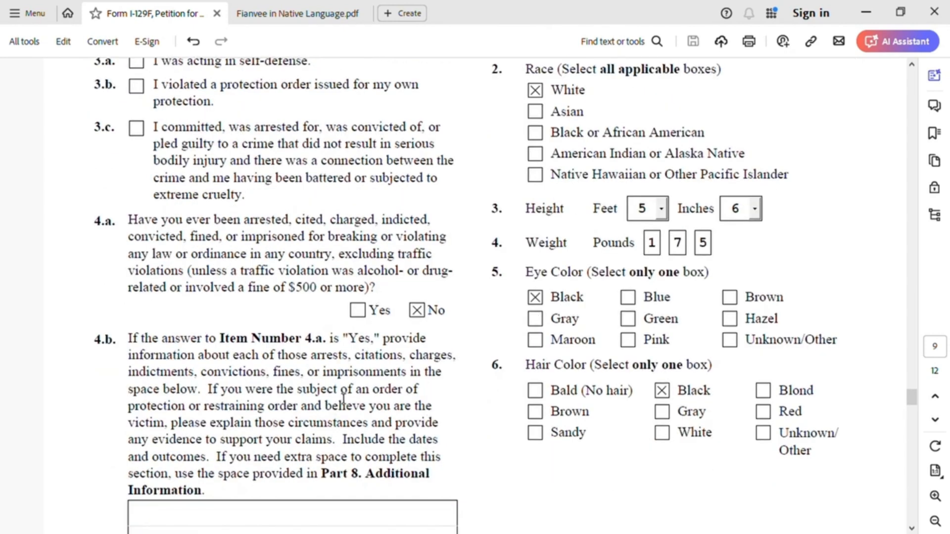
{"action": "scroll", "coordinate": [345, 376], "scroll_direction": "down", "scroll_amount": 4}
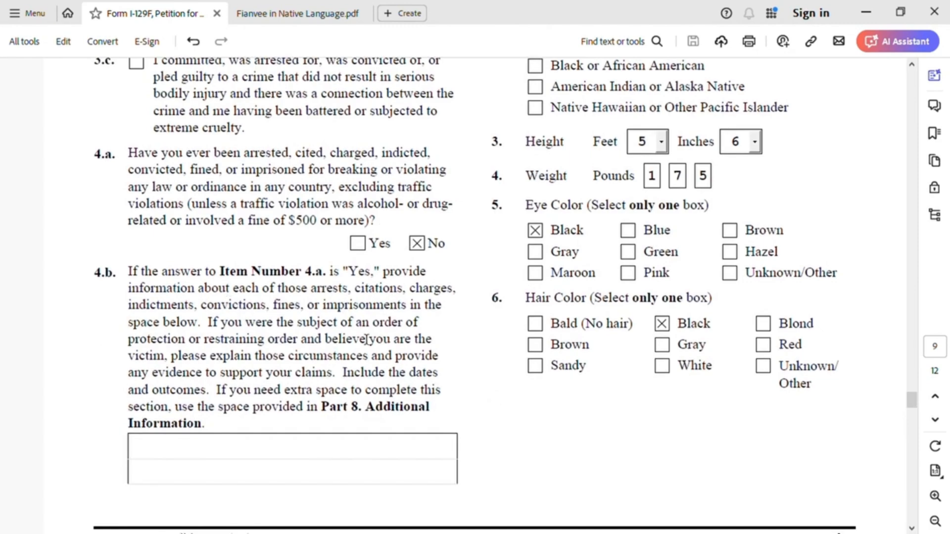
- Review the multiple filer waiver options, items 5.a to 5.d, and the Part 4 biographic information, items 1 to 6, on page 9
{"action": "scroll", "coordinate": [367, 339], "scroll_direction": "up", "scroll_amount": 20}
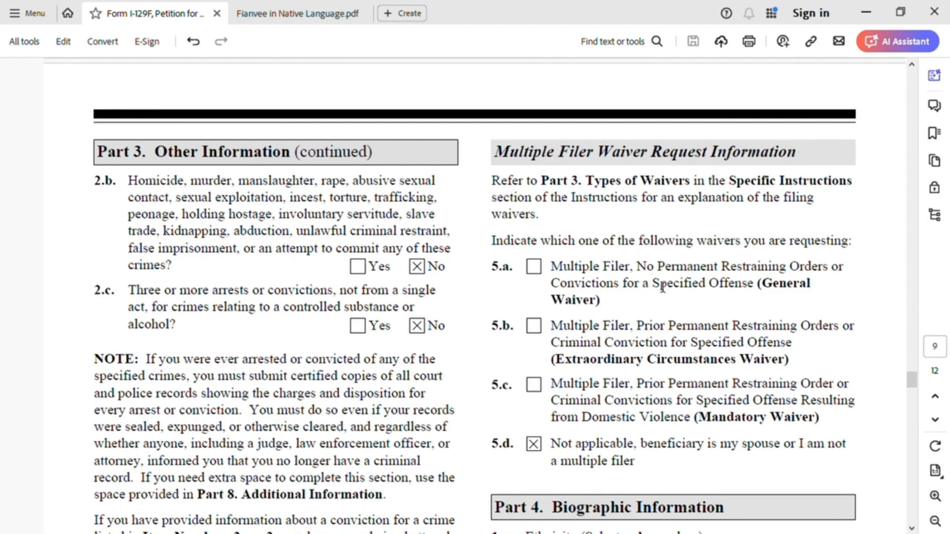
{"action": "scroll", "coordinate": [662, 288], "scroll_direction": "down", "scroll_amount": 1}
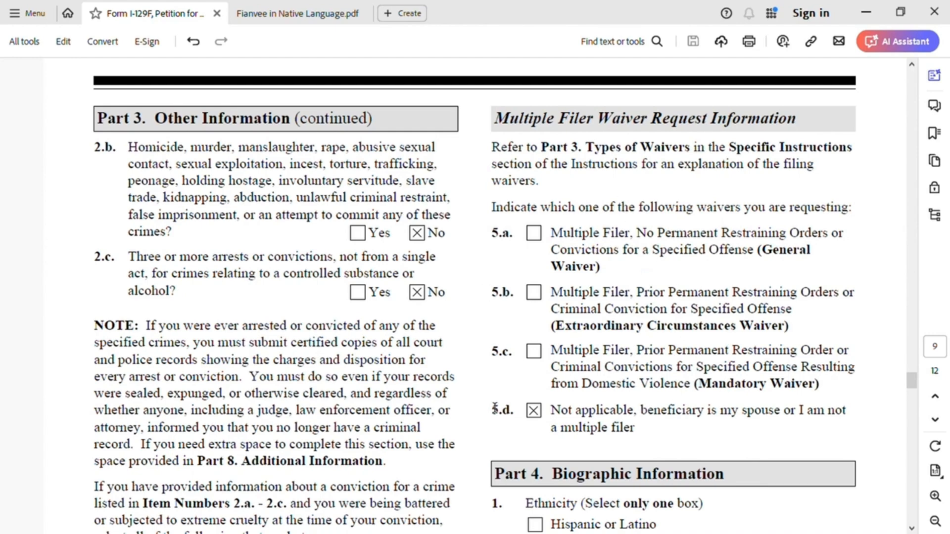
{"action": "scroll", "coordinate": [513, 405], "scroll_direction": "down", "scroll_amount": 3}
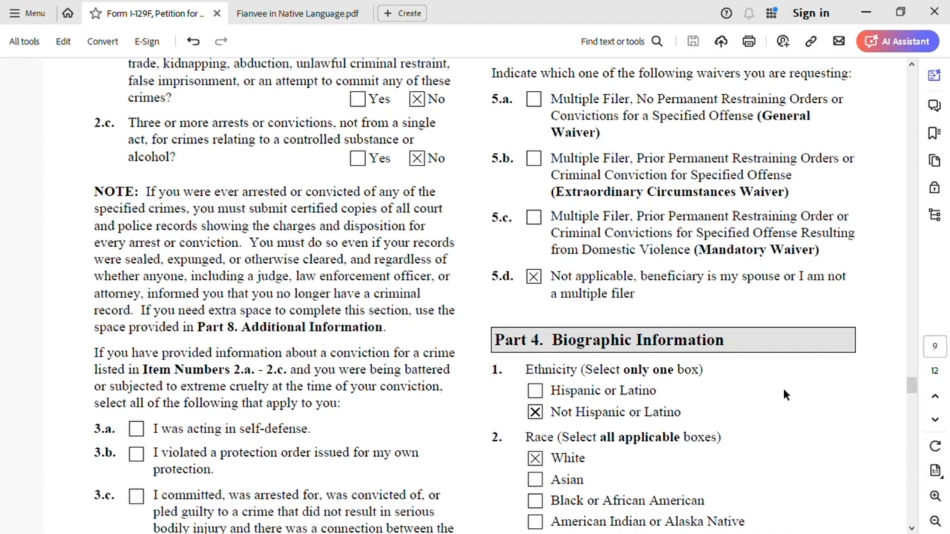
{"action": "scroll", "coordinate": [766, 405], "scroll_direction": "down", "scroll_amount": 2}
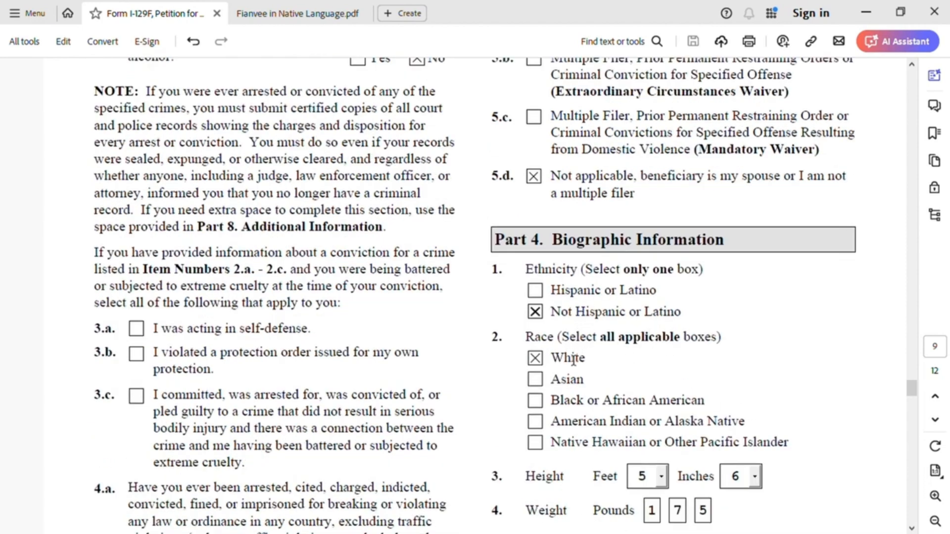
{"action": "scroll", "coordinate": [582, 422], "scroll_direction": "down", "scroll_amount": 1}
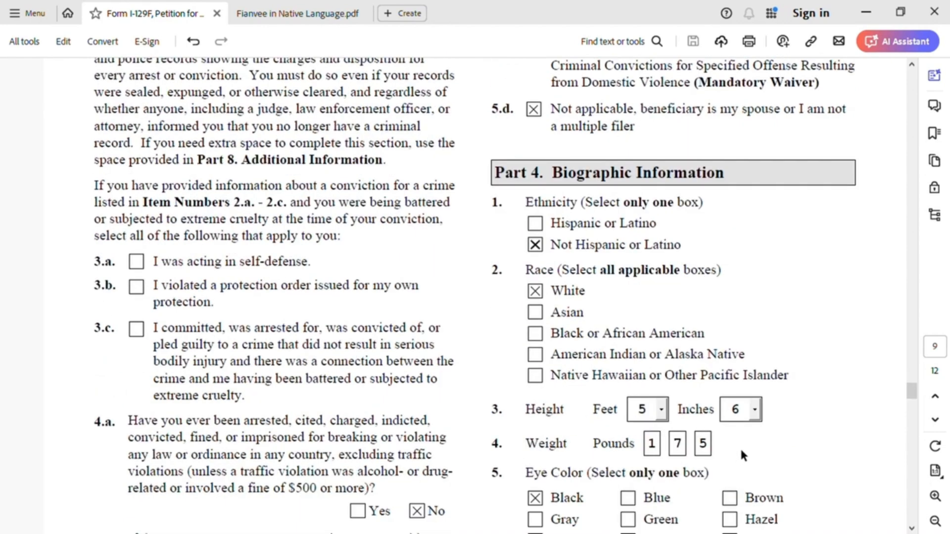
{"action": "scroll", "coordinate": [740, 449], "scroll_direction": "down", "scroll_amount": 3}
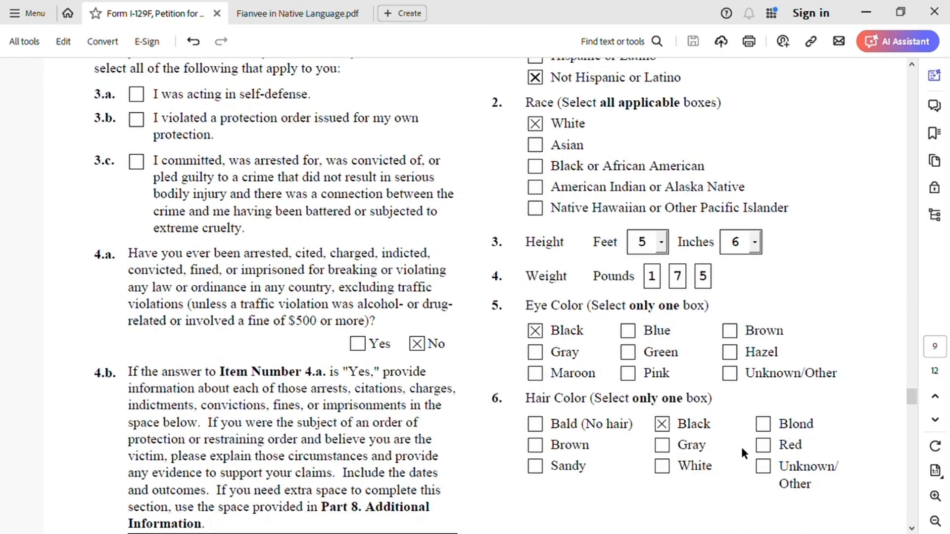
{"action": "scroll", "coordinate": [741, 444], "scroll_direction": "down", "scroll_amount": 1}
{"action": "scroll", "coordinate": [735, 449], "scroll_direction": "down", "scroll_amount": 2}
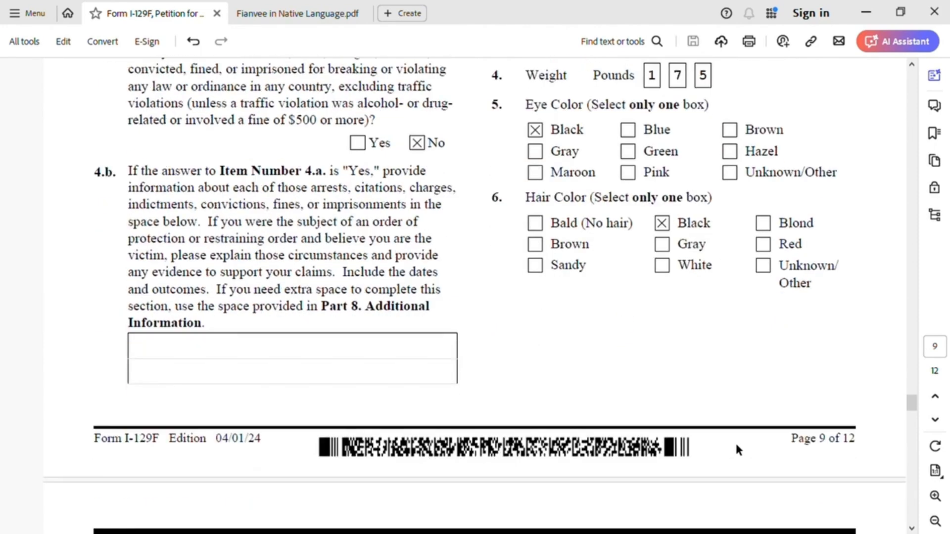
- Review the petitioner's contact information, certification, signature and signature date in Part 5, items 1 to 4, on page 10
{"action": "scroll", "coordinate": [638, 335], "scroll_direction": "down", "scroll_amount": 2}
{"action": "scroll", "coordinate": [639, 336], "scroll_direction": "down", "scroll_amount": 3}
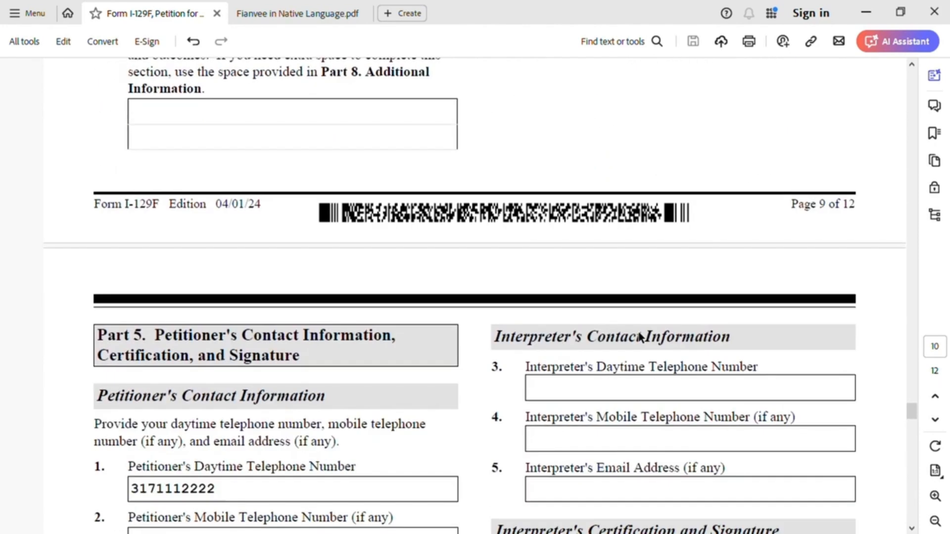
{"action": "scroll", "coordinate": [312, 319], "scroll_direction": "down", "scroll_amount": 1}
{"action": "scroll", "coordinate": [311, 319], "scroll_direction": "down", "scroll_amount": 2}
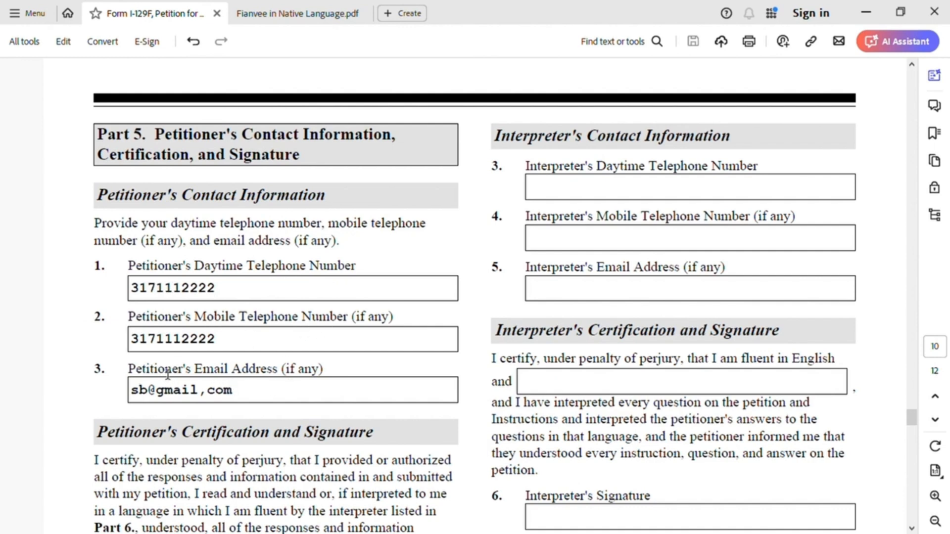
{"action": "scroll", "coordinate": [246, 386], "scroll_direction": "down", "scroll_amount": 5}
{"action": "scroll", "coordinate": [246, 384], "scroll_direction": "down", "scroll_amount": 1}
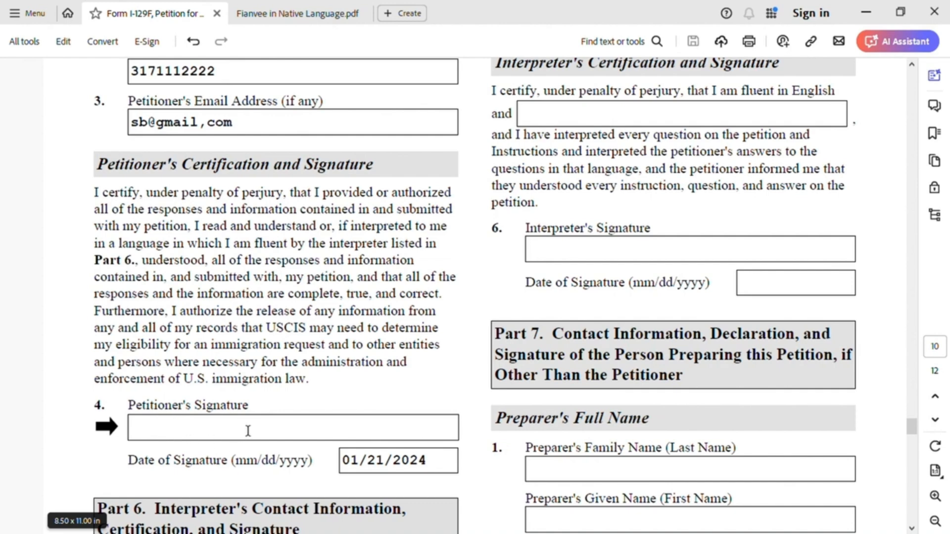
{"action": "scroll", "coordinate": [262, 429], "scroll_direction": "down", "scroll_amount": 3}
{"action": "scroll", "coordinate": [321, 463], "scroll_direction": "up", "scroll_amount": 3}
{"action": "scroll", "coordinate": [324, 462], "scroll_direction": "up", "scroll_amount": 4}
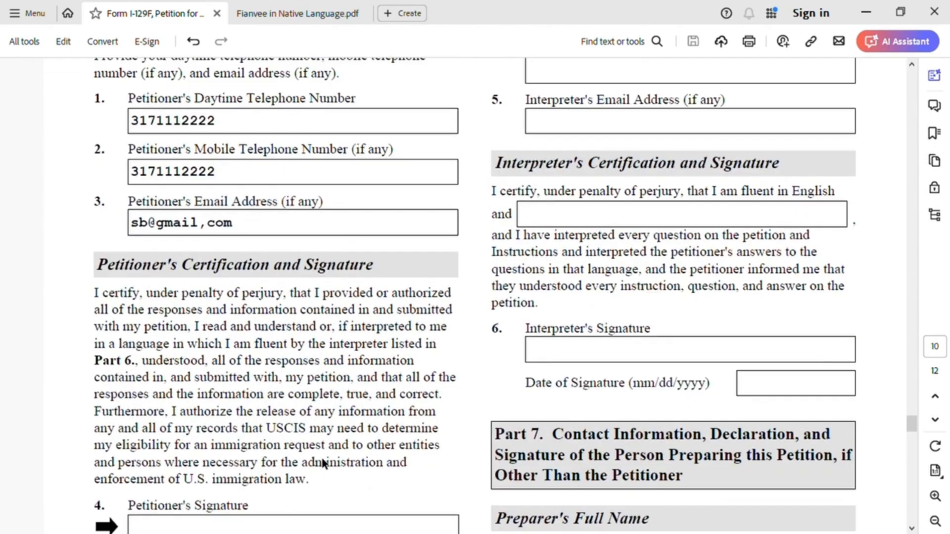
{"action": "scroll", "coordinate": [306, 466], "scroll_direction": "down", "scroll_amount": 6}
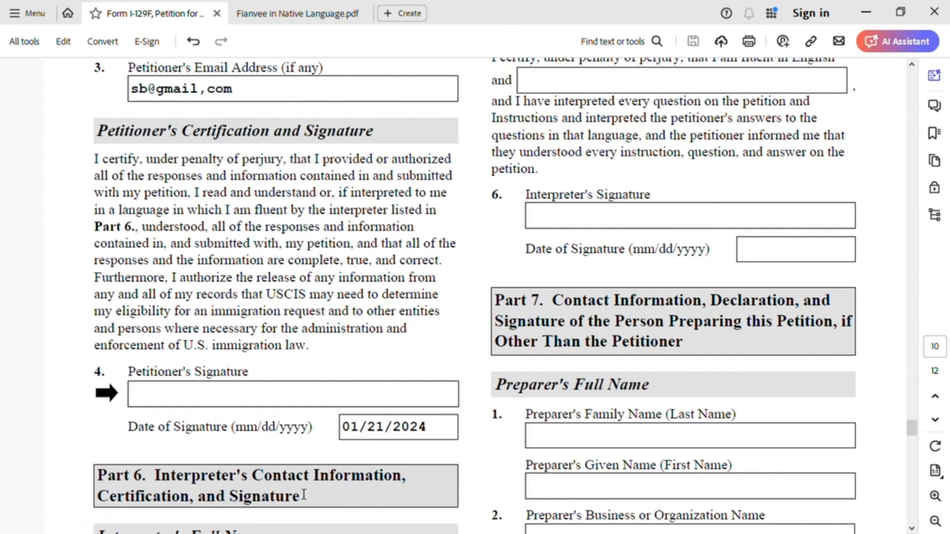
- Examine the interpreter fields in Part 6, including certification and signature, and the preparer's name and contact fields in Part 7
{"action": "scroll", "coordinate": [321, 479], "scroll_direction": "down", "scroll_amount": 3}
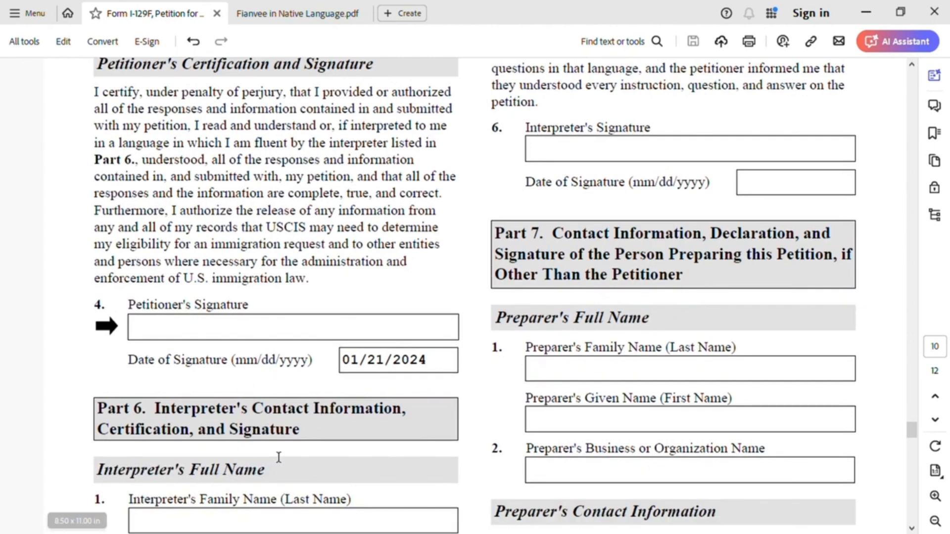
{"action": "scroll", "coordinate": [204, 509], "scroll_direction": "down", "scroll_amount": 3}
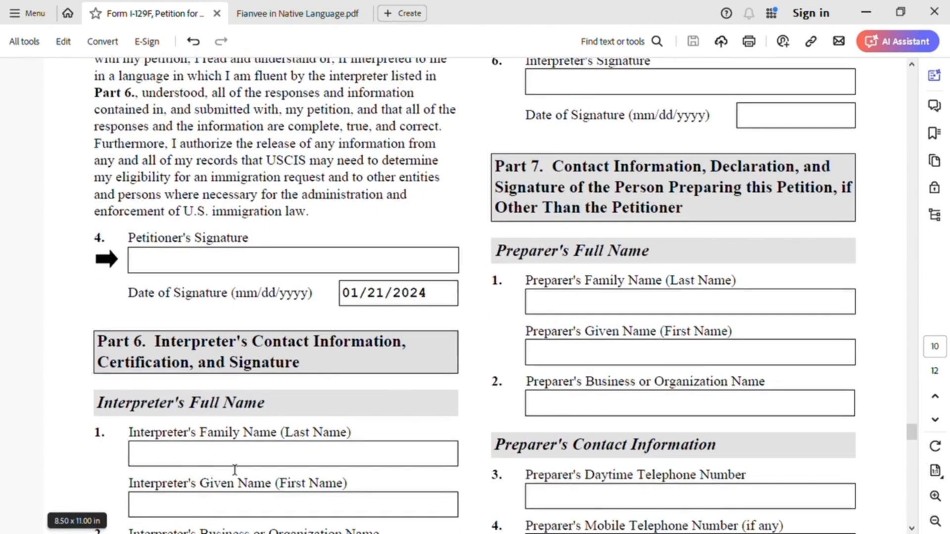
{"action": "scroll", "coordinate": [251, 489], "scroll_direction": "down", "scroll_amount": 4}
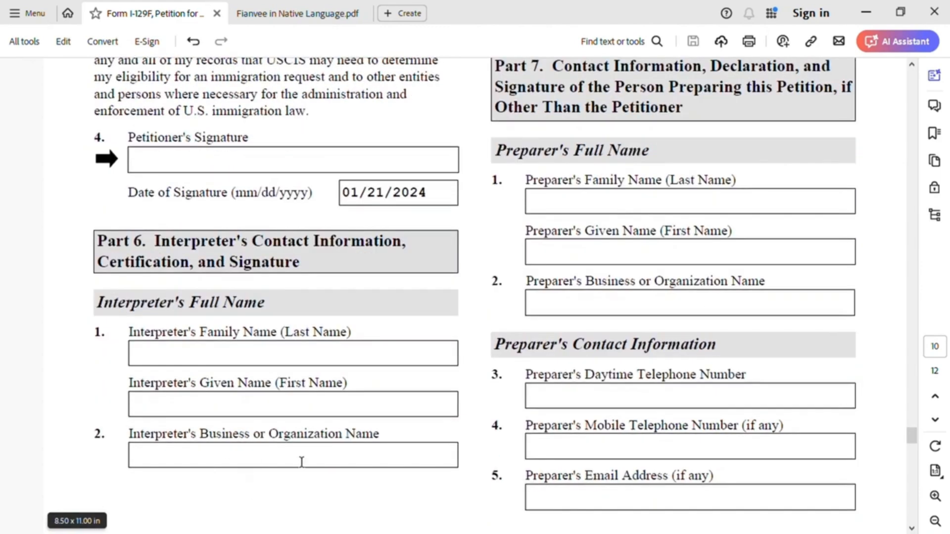
{"action": "scroll", "coordinate": [370, 464], "scroll_direction": "up", "scroll_amount": 12}
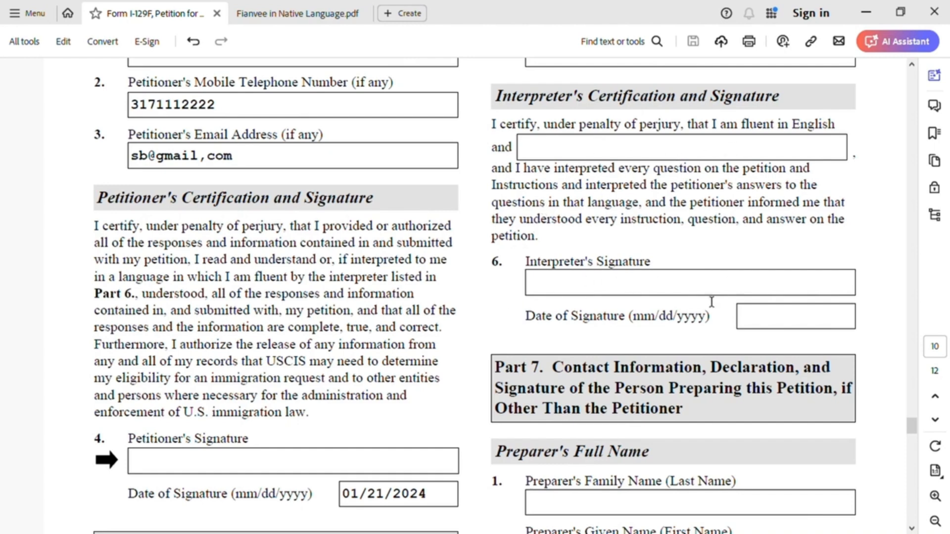
{"action": "scroll", "coordinate": [702, 409], "scroll_direction": "down", "scroll_amount": 1}
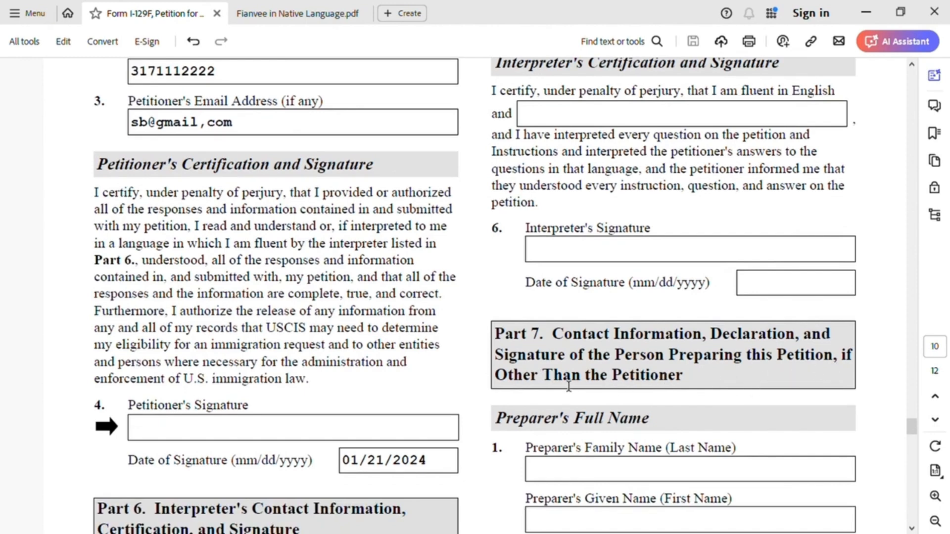
{"action": "scroll", "coordinate": [674, 395], "scroll_direction": "down", "scroll_amount": 2}
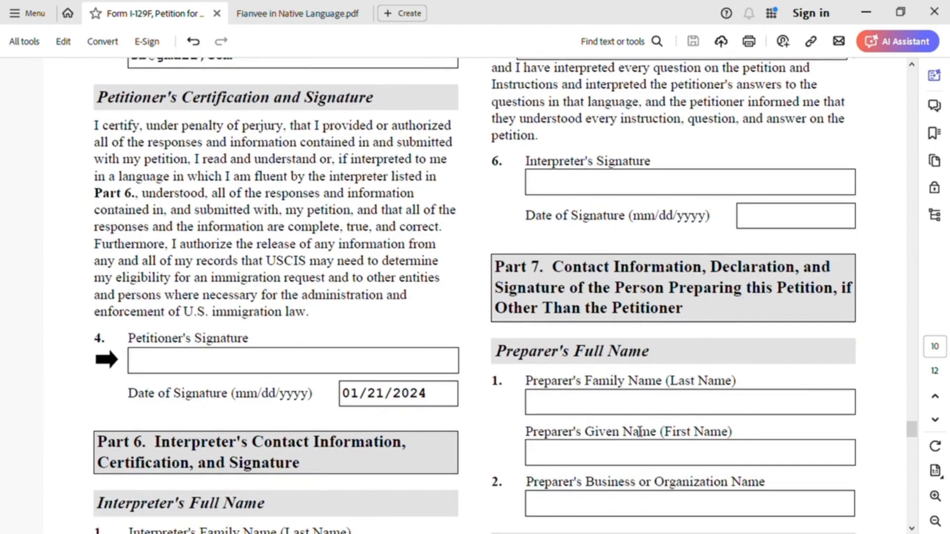
{"action": "scroll", "coordinate": [400, 297], "scroll_direction": "up", "scroll_amount": 5}
{"action": "scroll", "coordinate": [401, 297], "scroll_direction": "up", "scroll_amount": 15}
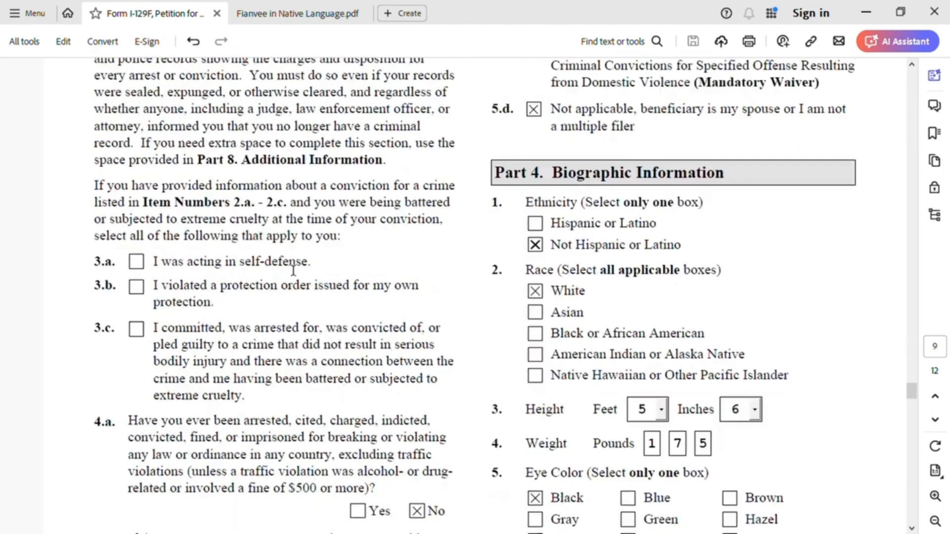
{"action": "scroll", "coordinate": [293, 271], "scroll_direction": "down", "scroll_amount": 13}
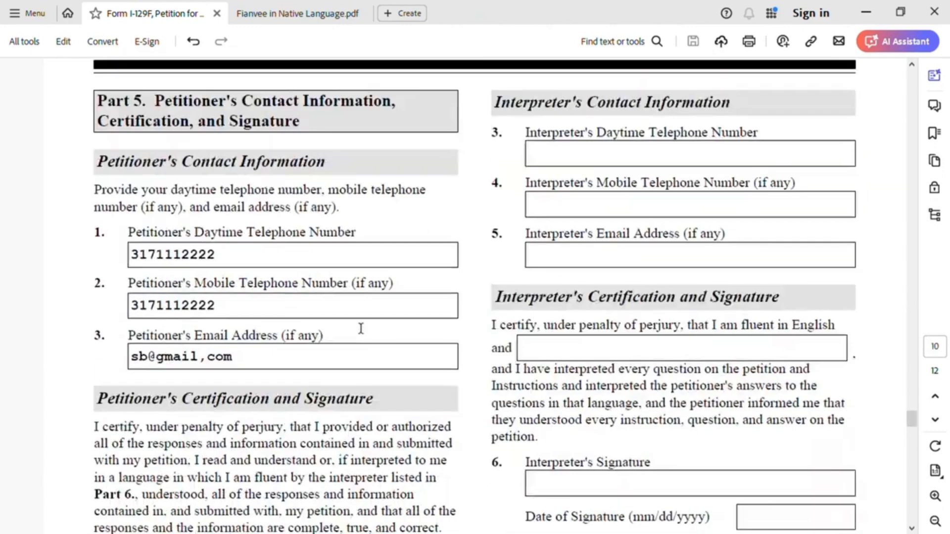
- Review the Part 7 preparer fields on page 10 and the preparer's certification, signature and signature date in item 6 on page 11
{"action": "scroll", "coordinate": [354, 334], "scroll_direction": "down", "scroll_amount": 13}
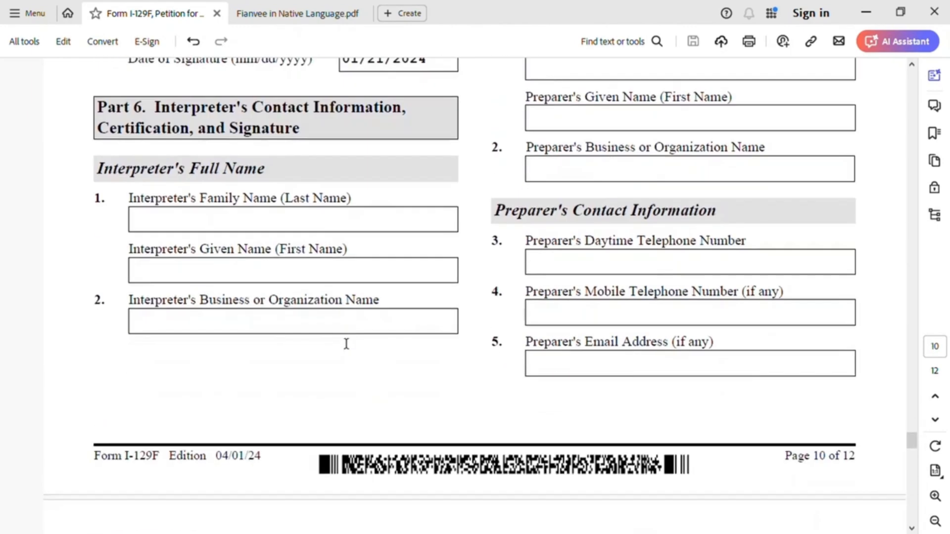
{"action": "scroll", "coordinate": [344, 345], "scroll_direction": "down", "scroll_amount": 10}
{"action": "scroll", "coordinate": [447, 354], "scroll_direction": "up", "scroll_amount": 7}
{"action": "scroll", "coordinate": [511, 372], "scroll_direction": "up", "scroll_amount": 10}
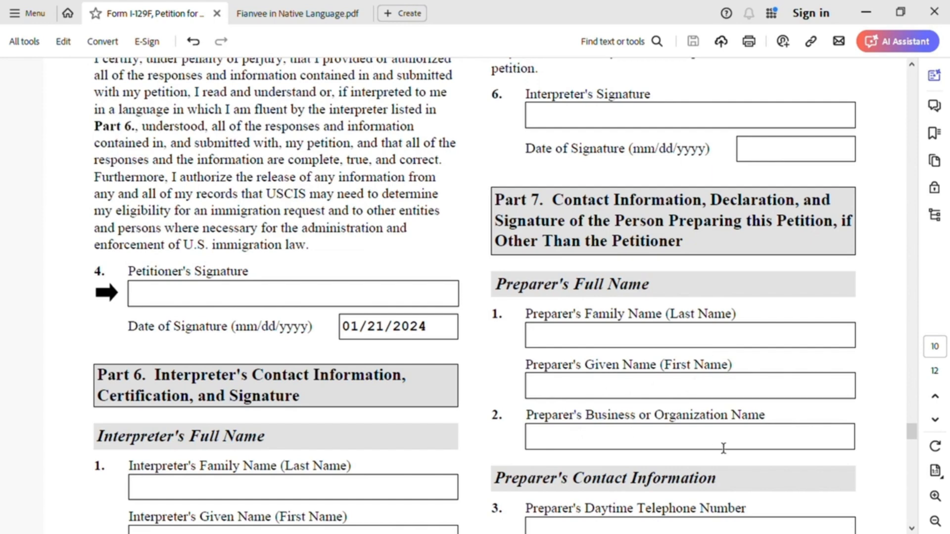
{"action": "scroll", "coordinate": [544, 487], "scroll_direction": "down", "scroll_amount": 5}
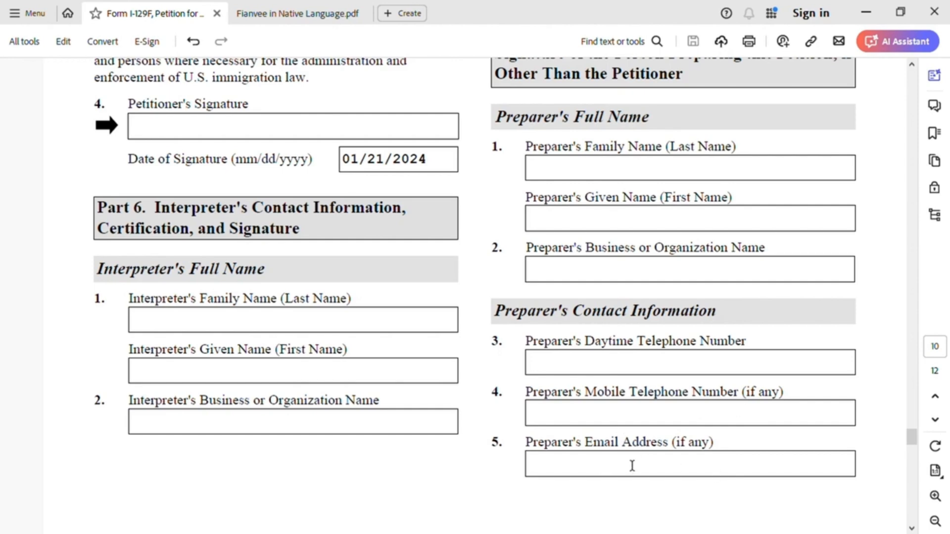
{"action": "scroll", "coordinate": [630, 467], "scroll_direction": "down", "scroll_amount": 10}
{"action": "scroll", "coordinate": [630, 463], "scroll_direction": "down", "scroll_amount": 5}
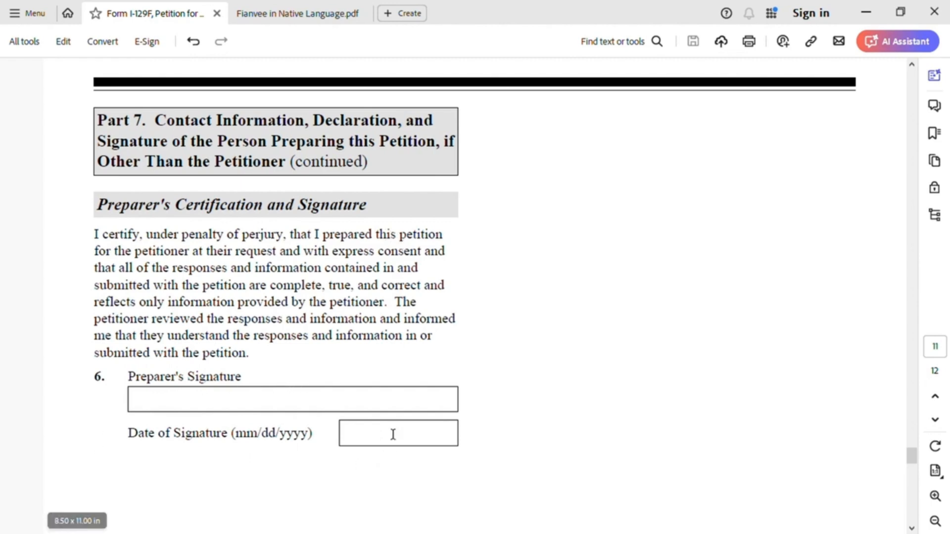
{"action": "scroll", "coordinate": [443, 434], "scroll_direction": "down", "scroll_amount": 3}
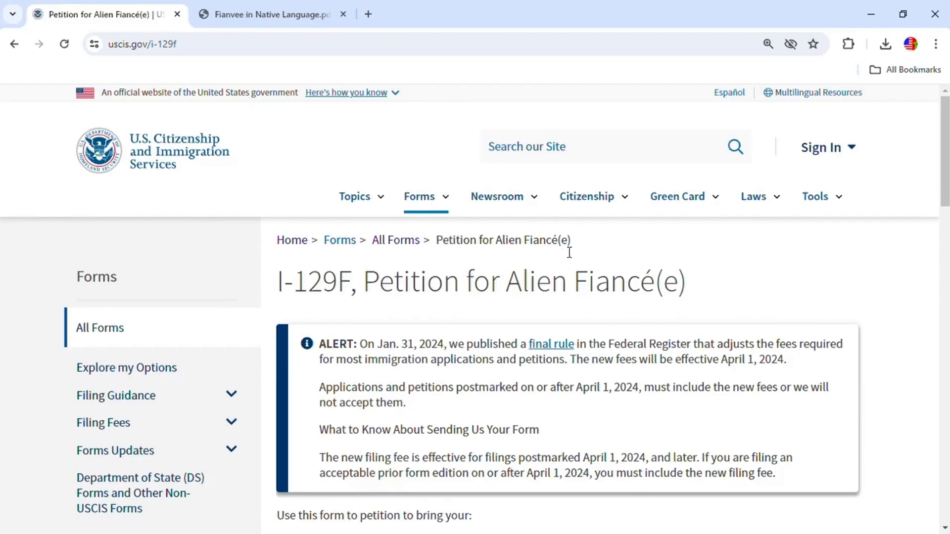
- Switch to the USCIS I-129F web page in the browser and expand the Filing Fee section under Form Details
{"action": "scroll", "coordinate": [559, 277], "scroll_direction": "down", "scroll_amount": 8}
{"action": "scroll", "coordinate": [503, 355], "scroll_direction": "down", "scroll_amount": 5}
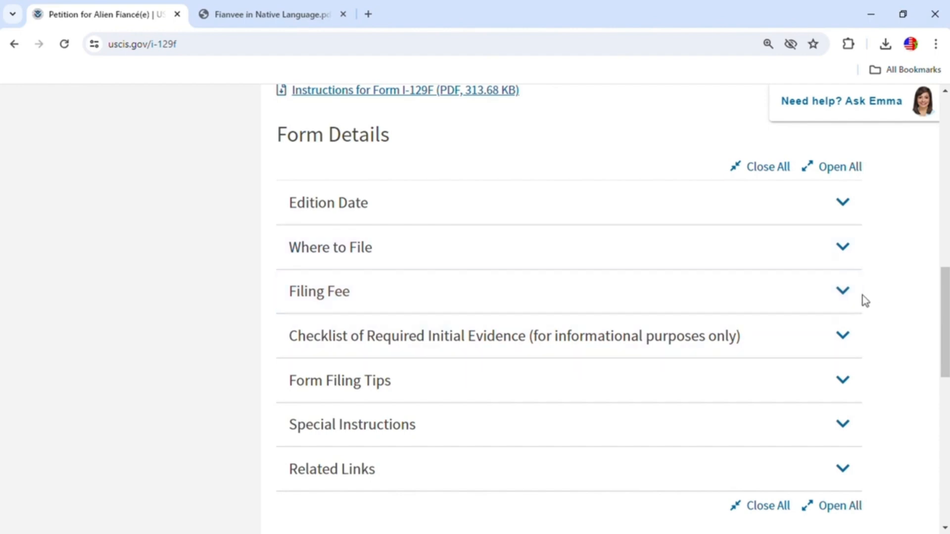
{"action": "left_click", "coordinate": [857, 299]}
{"action": "scroll", "coordinate": [850, 310], "scroll_direction": "down", "scroll_amount": 3}
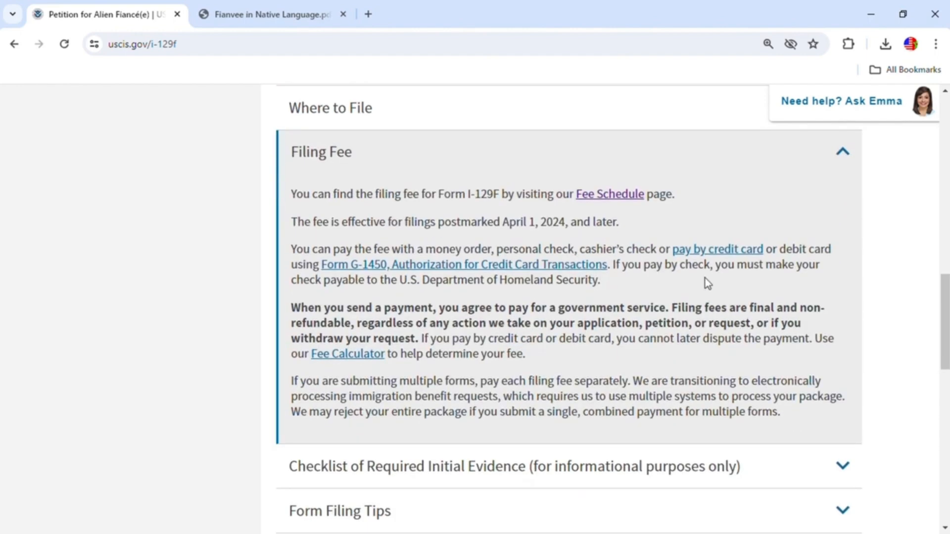
- Follow the Fee Schedule link and examine the paper filing fees for I-129F by filing category
{"action": "left_click", "coordinate": [608, 195]}
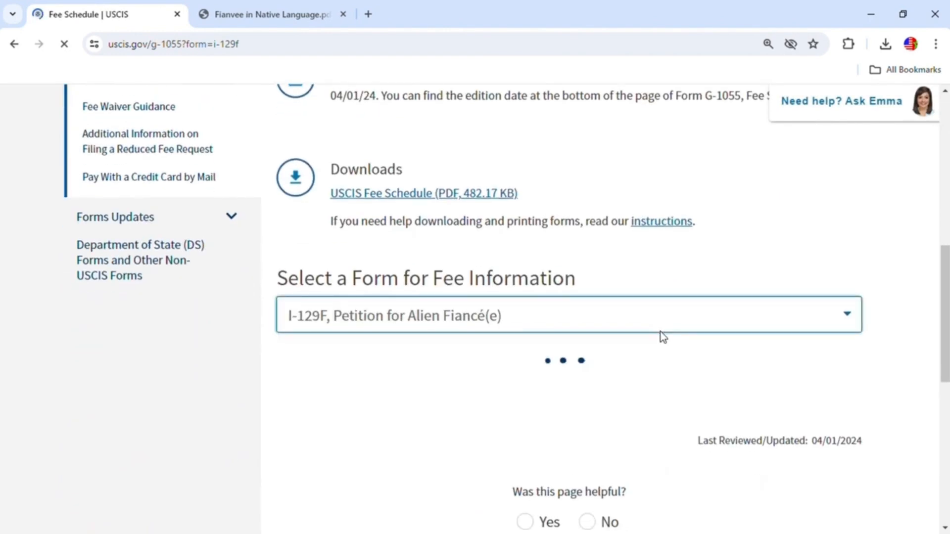
{"action": "scroll", "coordinate": [702, 353], "scroll_direction": "up", "scroll_amount": 3}
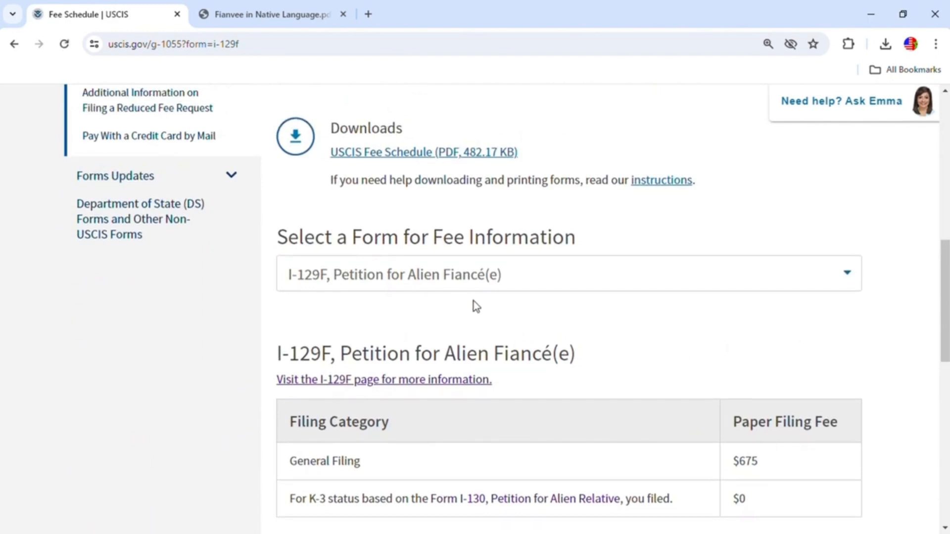
{"action": "scroll", "coordinate": [572, 299], "scroll_direction": "down", "scroll_amount": 2}
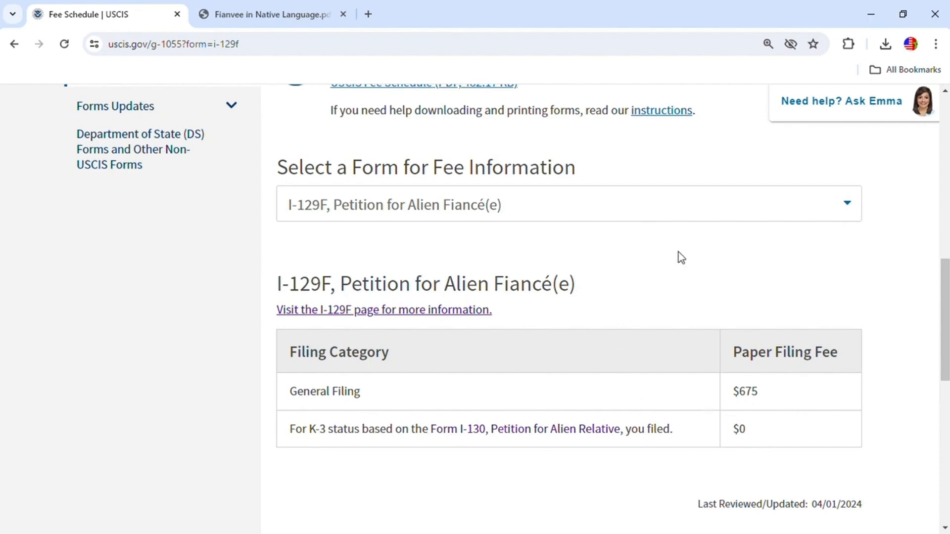
{"action": "scroll", "coordinate": [664, 297], "scroll_direction": "up", "scroll_amount": 3}
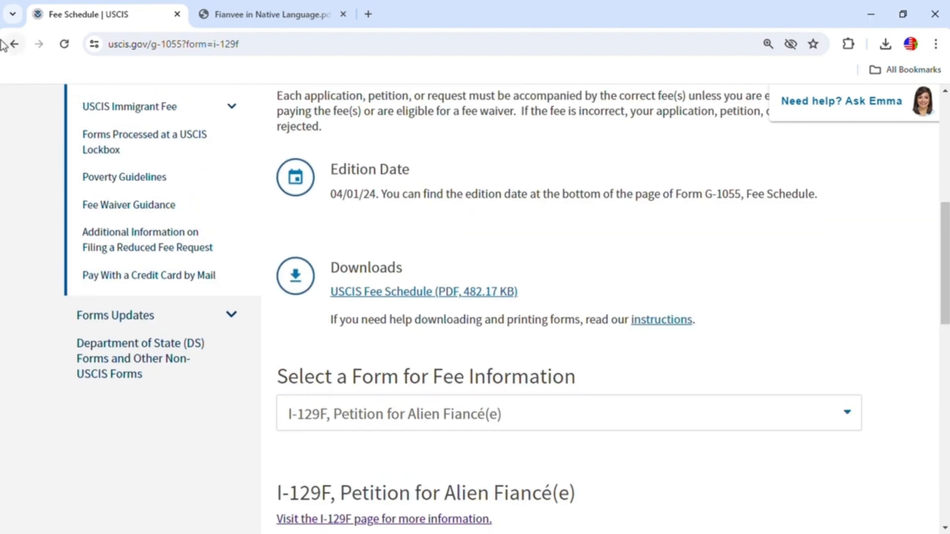
- Return to the I-129F page and review the Checklist of Required Initial Evidence, including the K-1 and K-3 requirements
{"action": "left_click", "coordinate": [16, 45]}
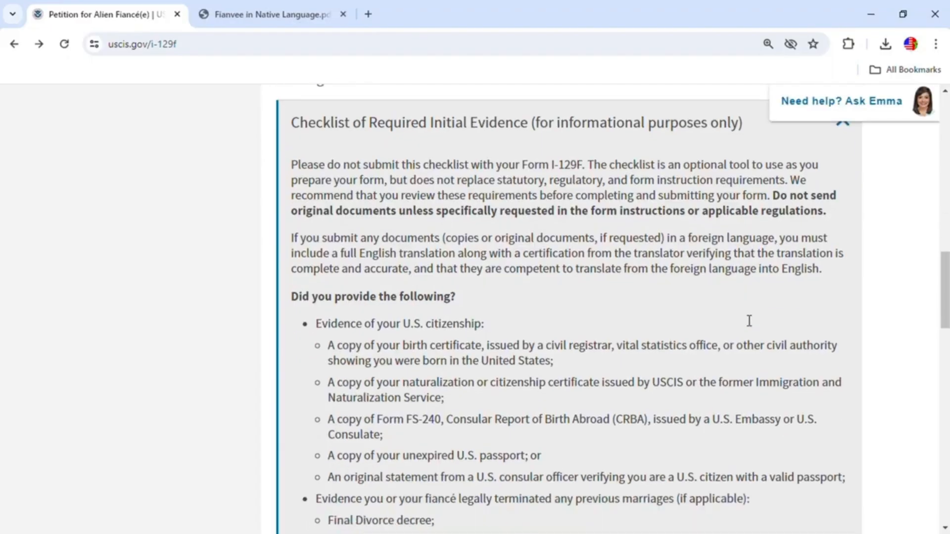
{"action": "scroll", "coordinate": [726, 329], "scroll_direction": "down", "scroll_amount": 1}
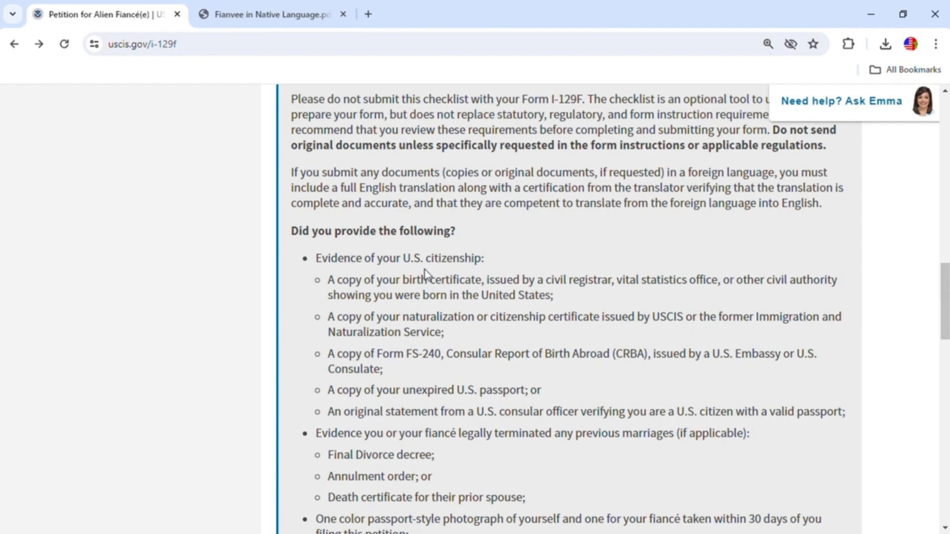
{"action": "scroll", "coordinate": [528, 363], "scroll_direction": "down", "scroll_amount": 2}
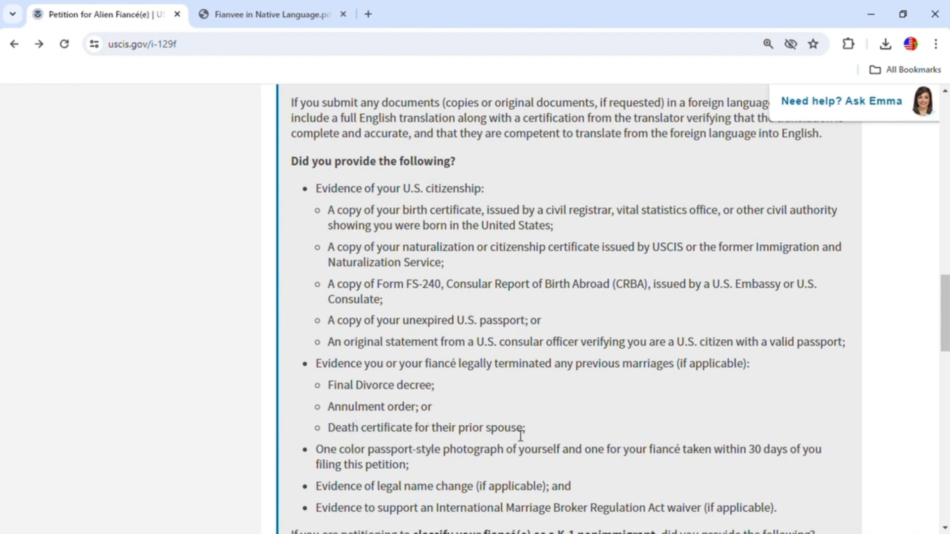
{"action": "scroll", "coordinate": [571, 415], "scroll_direction": "down", "scroll_amount": 4}
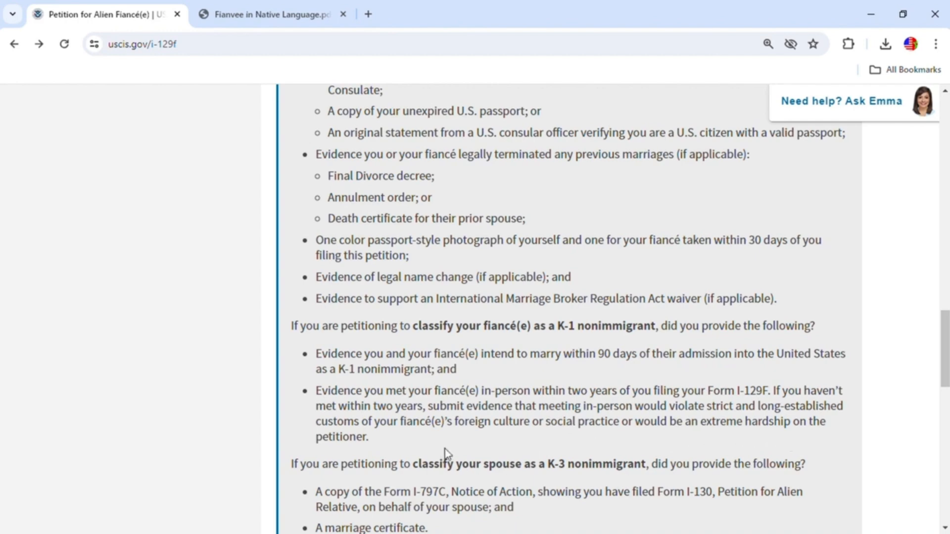
{"action": "scroll", "coordinate": [444, 450], "scroll_direction": "down", "scroll_amount": 3}
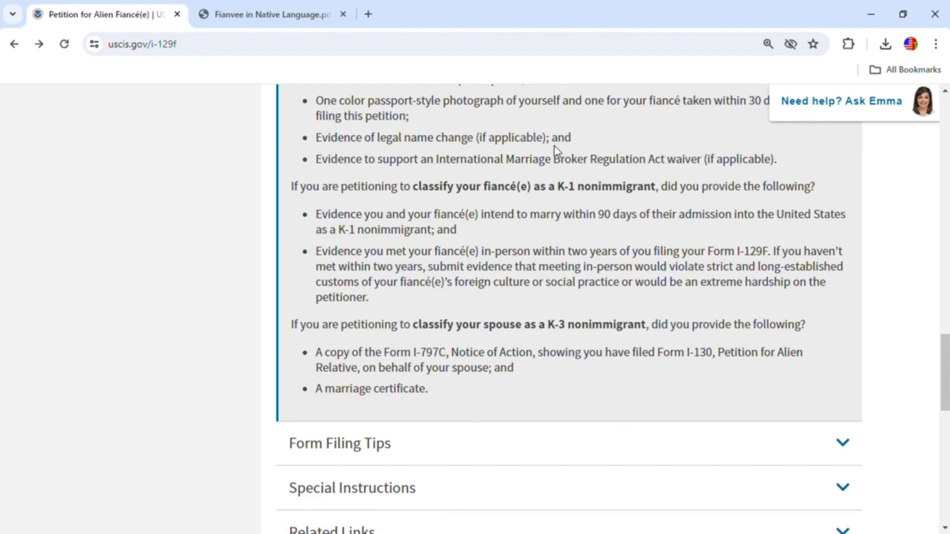
{"action": "scroll", "coordinate": [514, 324], "scroll_direction": "down", "scroll_amount": 1}
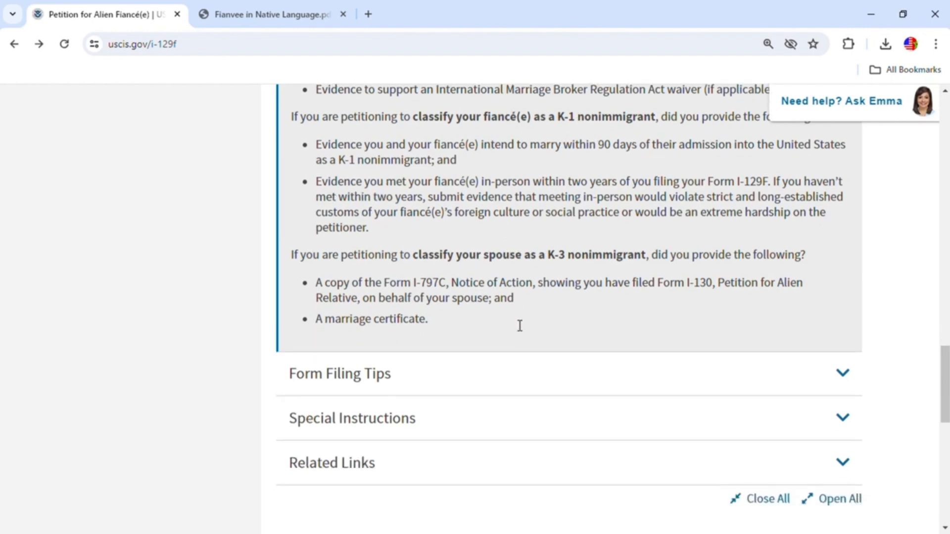
{"action": "scroll", "coordinate": [511, 296], "scroll_direction": "up", "scroll_amount": 1}
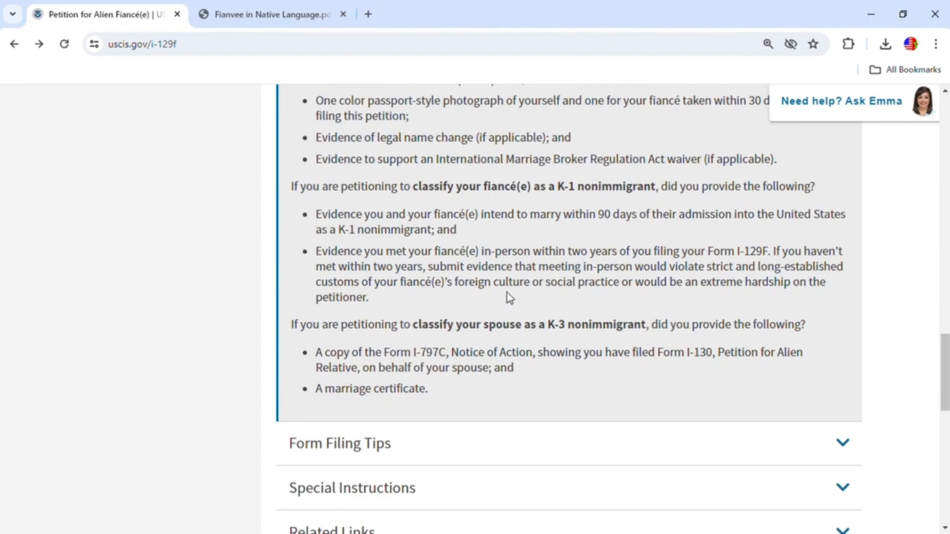
{"action": "scroll", "coordinate": [507, 300], "scroll_direction": "up", "scroll_amount": 12}
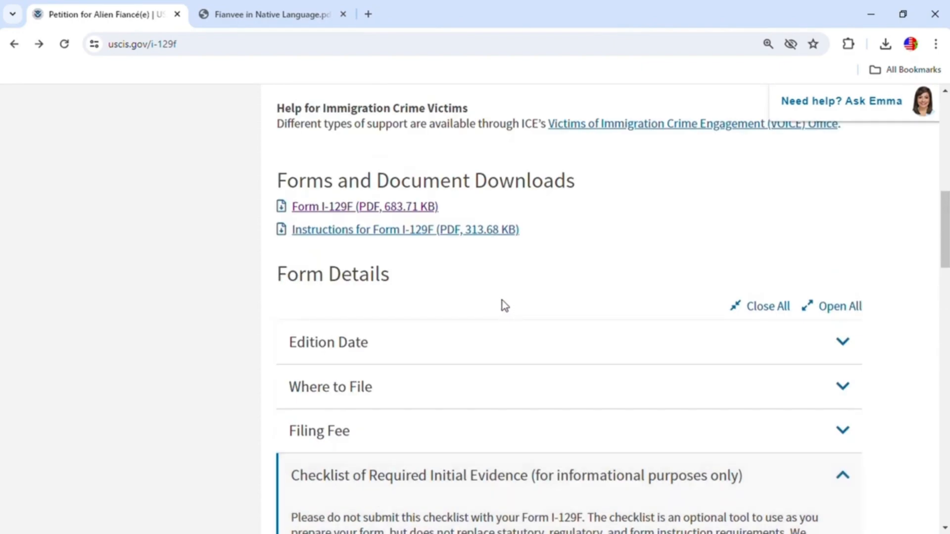